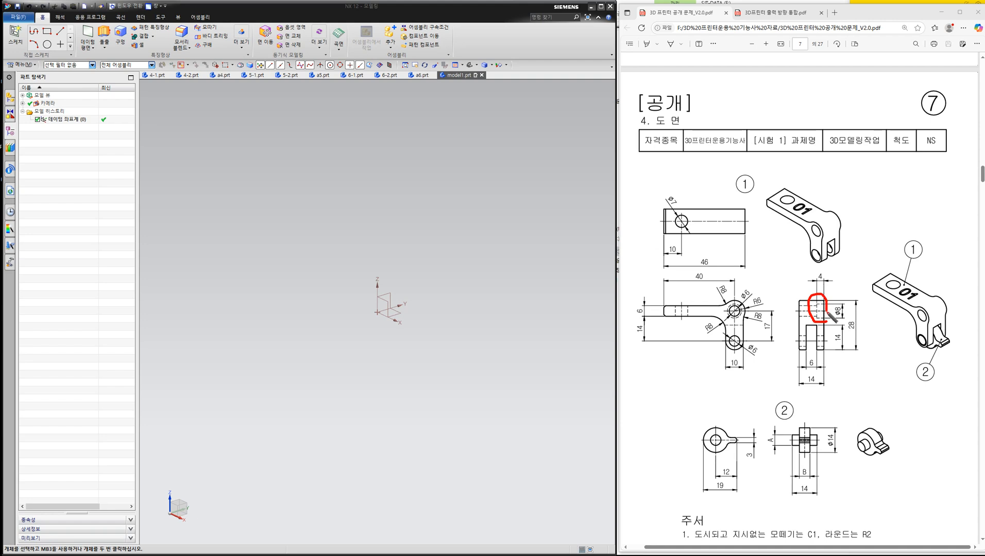
{"action": "left_click_drag", "start_coordinate": [915, 175], "coordinate": [915, 245]}
{"action": "mouse_move", "coordinate": [915, 189]}
{"action": "left_mouse_down"}
{"action": "mouse_move", "coordinate": [899, 190]}
{"action": "mouse_move", "coordinate": [892, 231]}
{"action": "mouse_move", "coordinate": [915, 235]}
{"action": "left_mouse_up"}
{"action": "mouse_move", "coordinate": [889, 204]}
{"action": "left_mouse_down"}
{"action": "mouse_move", "coordinate": [842, 206]}
{"action": "mouse_move", "coordinate": [846, 223]}
{"action": "left_mouse_up"}
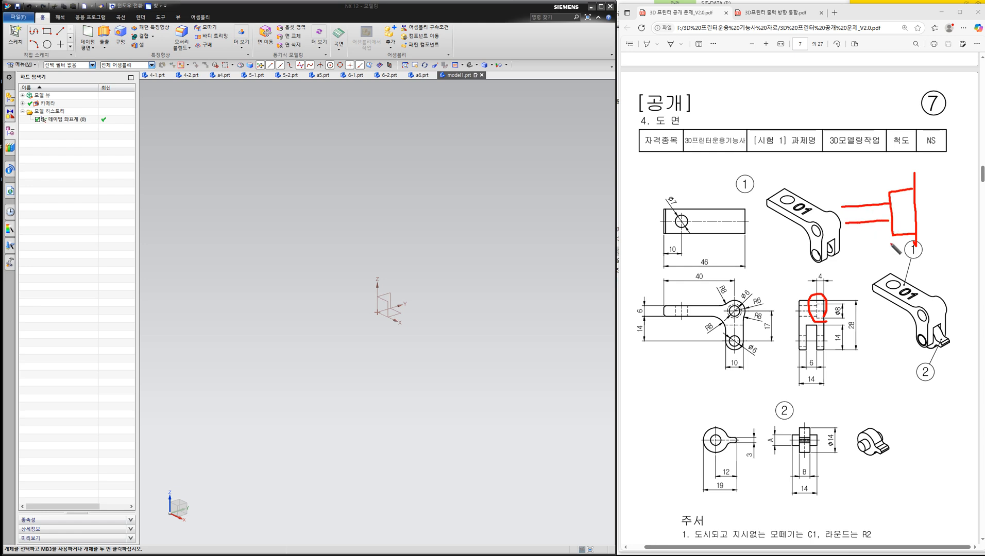
{"action": "mouse_move", "coordinate": [906, 189]}
{"action": "left_mouse_down"}
{"action": "mouse_move", "coordinate": [896, 200]}
{"action": "mouse_move", "coordinate": [909, 231]}
{"action": "left_mouse_up"}
{"action": "mouse_move", "coordinate": [917, 237]}
{"action": "left_mouse_down"}
{"action": "mouse_move", "coordinate": [890, 234]}
{"action": "mouse_move", "coordinate": [896, 202]}
{"action": "mouse_move", "coordinate": [915, 191]}
{"action": "left_mouse_up"}
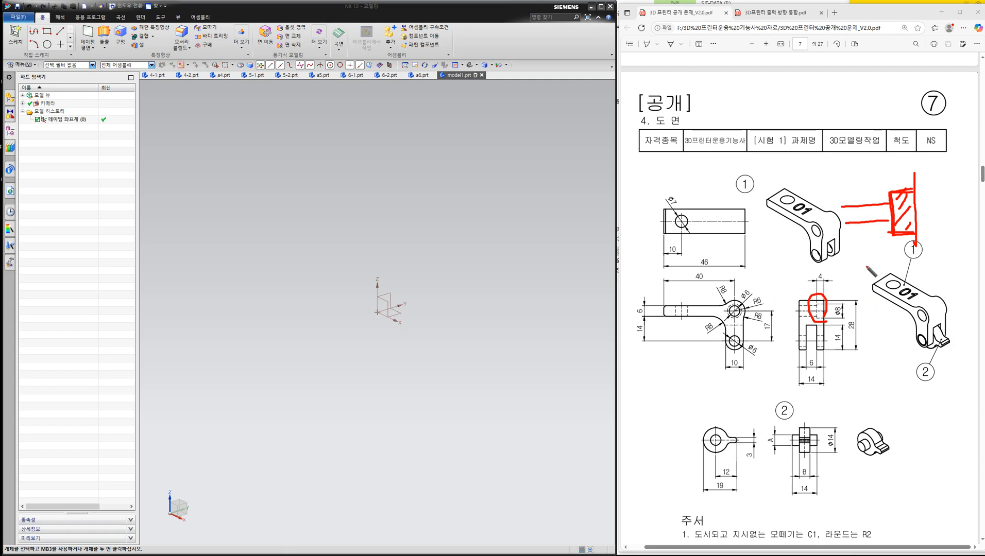
{"action": "mouse_move", "coordinate": [758, 457]}
{"action": "left_mouse_down"}
{"action": "mouse_move", "coordinate": [748, 410]}
{"action": "mouse_move", "coordinate": [755, 461]}
{"action": "left_mouse_up"}
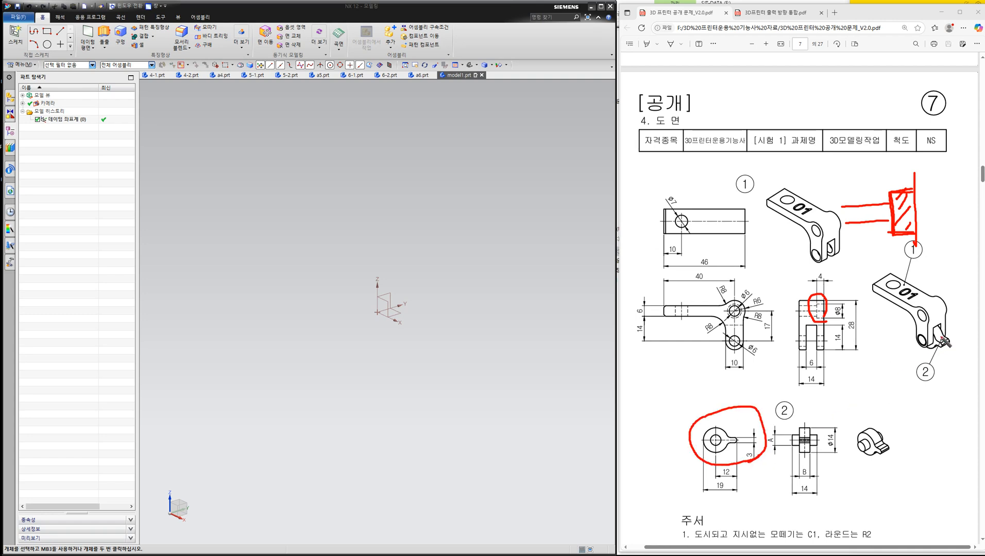
{"action": "mouse_move", "coordinate": [940, 339]}
{"action": "left_mouse_down"}
{"action": "mouse_move", "coordinate": [952, 341]}
{"action": "mouse_move", "coordinate": [928, 361]}
{"action": "mouse_move", "coordinate": [929, 350]}
{"action": "mouse_move", "coordinate": [901, 335]}
{"action": "mouse_move", "coordinate": [922, 367]}
{"action": "mouse_move", "coordinate": [898, 322]}
{"action": "mouse_move", "coordinate": [970, 354]}
{"action": "mouse_move", "coordinate": [948, 367]}
{"action": "left_mouse_up"}
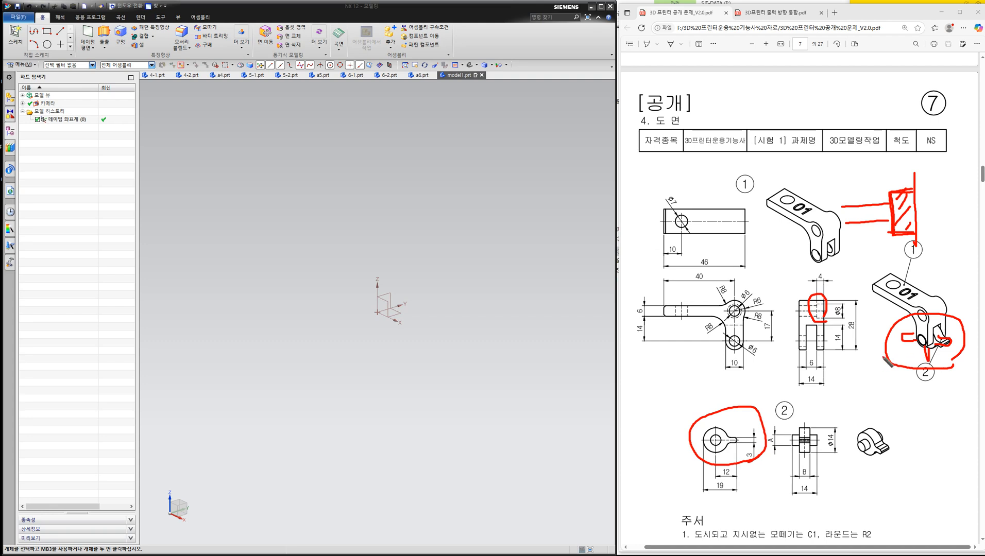
{"action": "left_click_drag", "start_coordinate": [857, 385], "coordinate": [872, 376]}
{"action": "left_click", "coordinate": [984, 169]}
{"action": "left_click", "coordinate": [975, 169]}
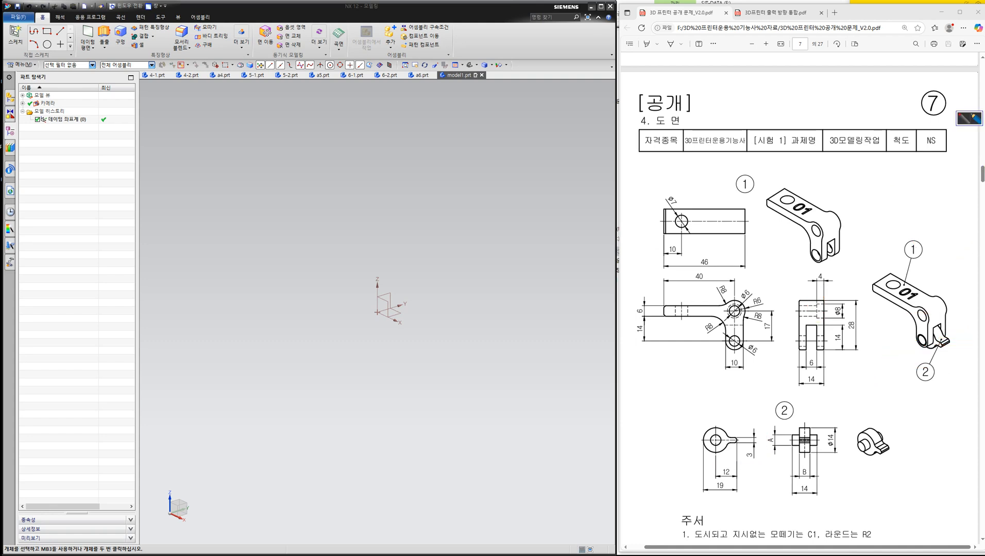
{"action": "left_click_drag", "start_coordinate": [868, 268], "coordinate": [866, 344]}
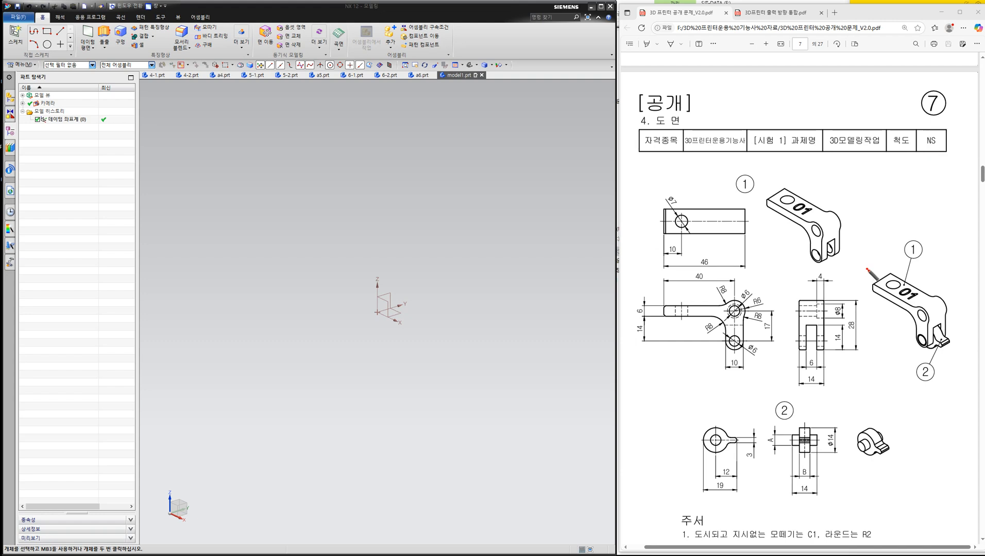
{"action": "mouse_move", "coordinate": [865, 267]}
{"action": "left_mouse_down"}
{"action": "mouse_move", "coordinate": [945, 338]}
{"action": "mouse_move", "coordinate": [931, 371]}
{"action": "left_mouse_up"}
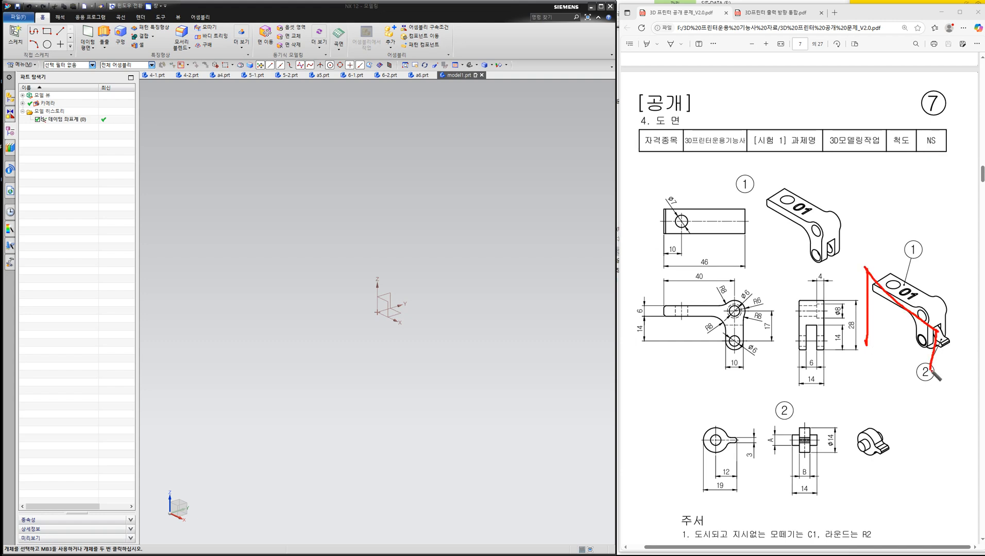
{"action": "left_click_drag", "start_coordinate": [871, 341], "coordinate": [953, 396]}
{"action": "left_click_drag", "start_coordinate": [858, 240], "coordinate": [874, 255]}
{"action": "mouse_move", "coordinate": [885, 308]}
{"action": "left_mouse_down"}
{"action": "mouse_move", "coordinate": [867, 341]}
{"action": "mouse_move", "coordinate": [909, 342]}
{"action": "mouse_move", "coordinate": [914, 356]}
{"action": "left_mouse_up"}
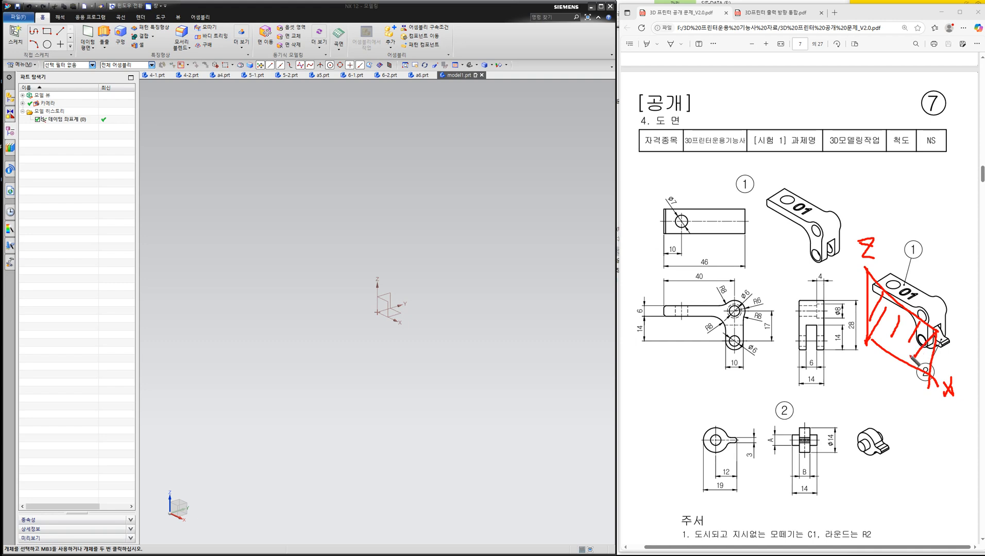
{"action": "mouse_move", "coordinate": [852, 263]}
{"action": "left_mouse_down"}
{"action": "mouse_move", "coordinate": [845, 267]}
{"action": "mouse_move", "coordinate": [760, 194]}
{"action": "mouse_move", "coordinate": [841, 257]}
{"action": "left_mouse_up"}
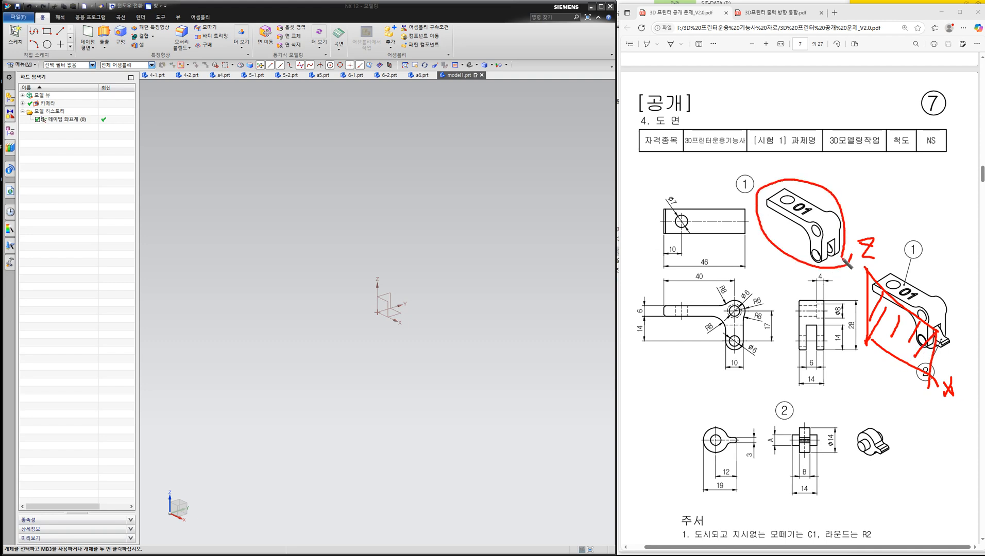
{"action": "mouse_move", "coordinate": [893, 455]}
{"action": "left_mouse_down"}
{"action": "mouse_move", "coordinate": [837, 421]}
{"action": "mouse_move", "coordinate": [892, 456]}
{"action": "left_mouse_up"}
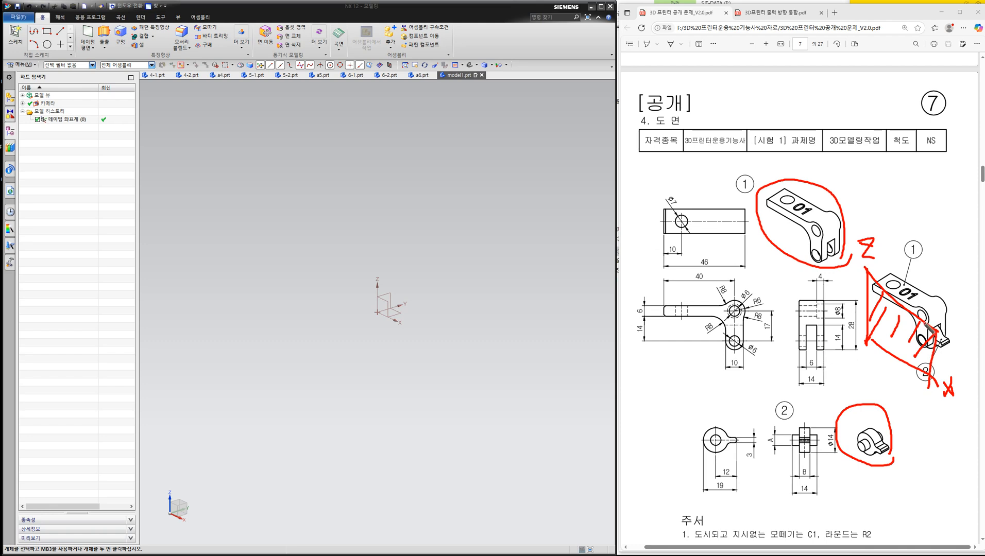
{"action": "left_click", "coordinate": [975, 169]}
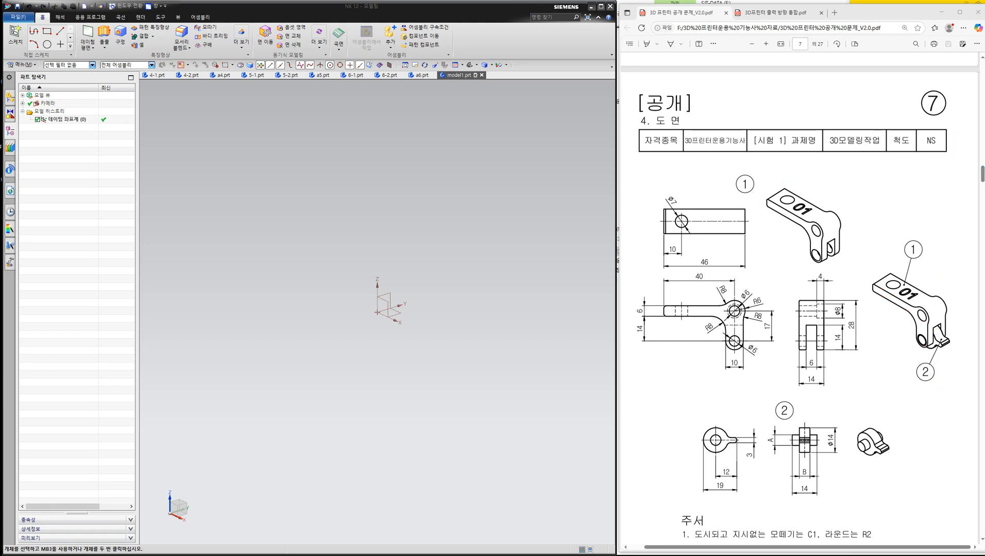
{"action": "mouse_move", "coordinate": [957, 350]}
{"action": "left_mouse_down"}
{"action": "mouse_move", "coordinate": [909, 332]}
{"action": "mouse_move", "coordinate": [954, 355]}
{"action": "mouse_move", "coordinate": [914, 355]}
{"action": "mouse_move", "coordinate": [919, 347]}
{"action": "left_mouse_up"}
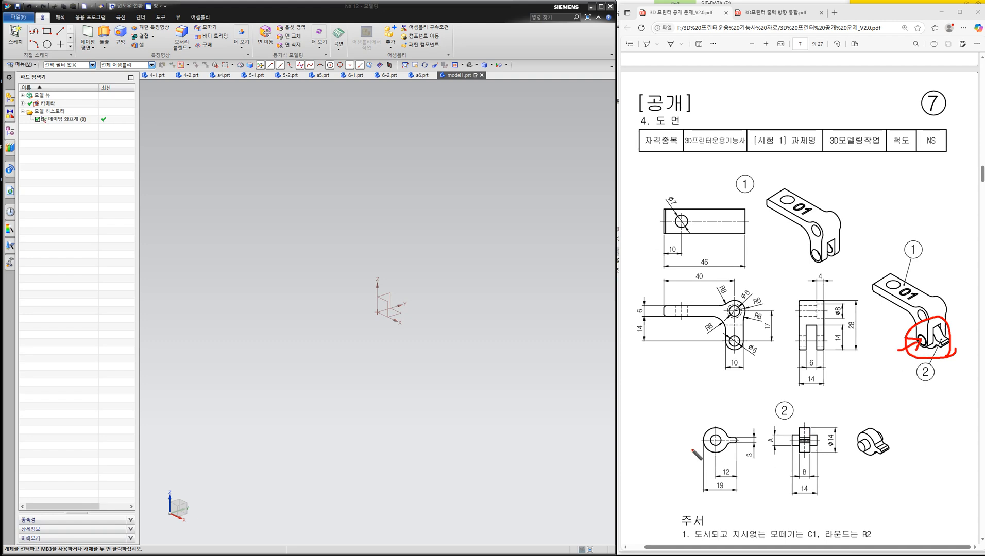
{"action": "mouse_move", "coordinate": [676, 460]}
{"action": "left_mouse_down"}
{"action": "mouse_move", "coordinate": [727, 448]}
{"action": "mouse_move", "coordinate": [693, 448]}
{"action": "mouse_move", "coordinate": [706, 449]}
{"action": "left_mouse_up"}
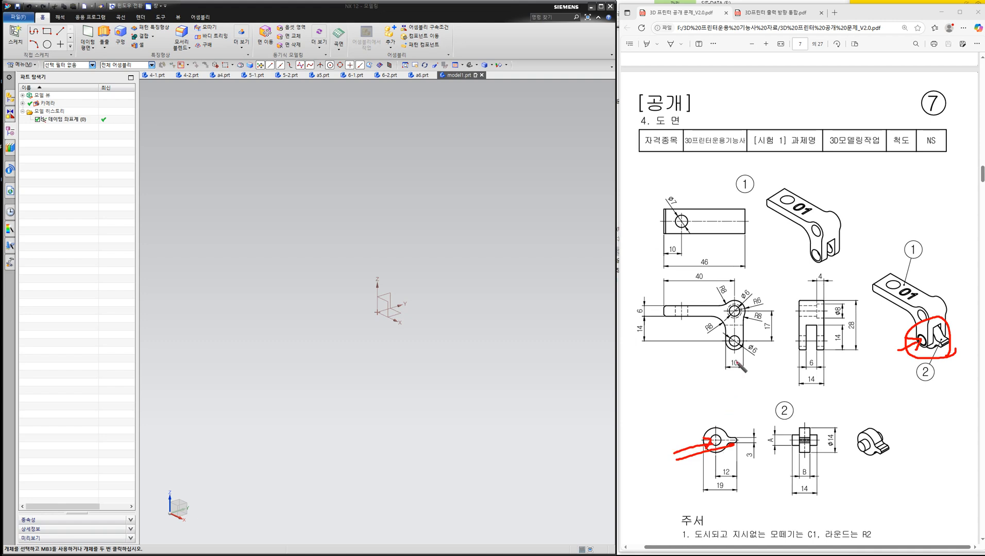
{"action": "mouse_move", "coordinate": [686, 375]}
{"action": "left_mouse_down"}
{"action": "mouse_move", "coordinate": [732, 347]}
{"action": "mouse_move", "coordinate": [731, 355]}
{"action": "left_mouse_up"}
{"action": "mouse_move", "coordinate": [381, 317]}
{"action": "left_mouse_down"}
{"action": "mouse_move", "coordinate": [376, 302]}
{"action": "mouse_move", "coordinate": [381, 317]}
{"action": "left_mouse_up"}
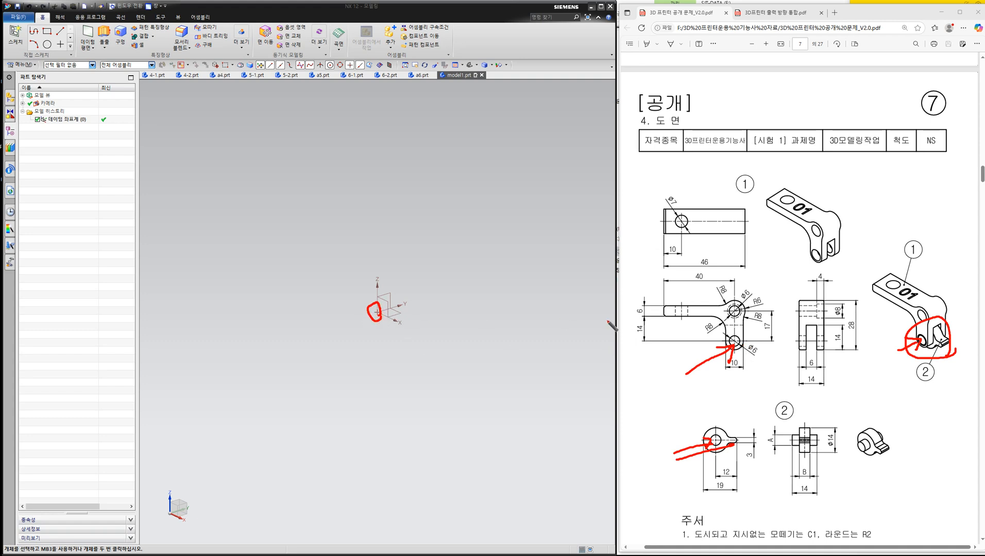
{"action": "left_click_drag", "start_coordinate": [731, 355], "coordinate": [734, 337]}
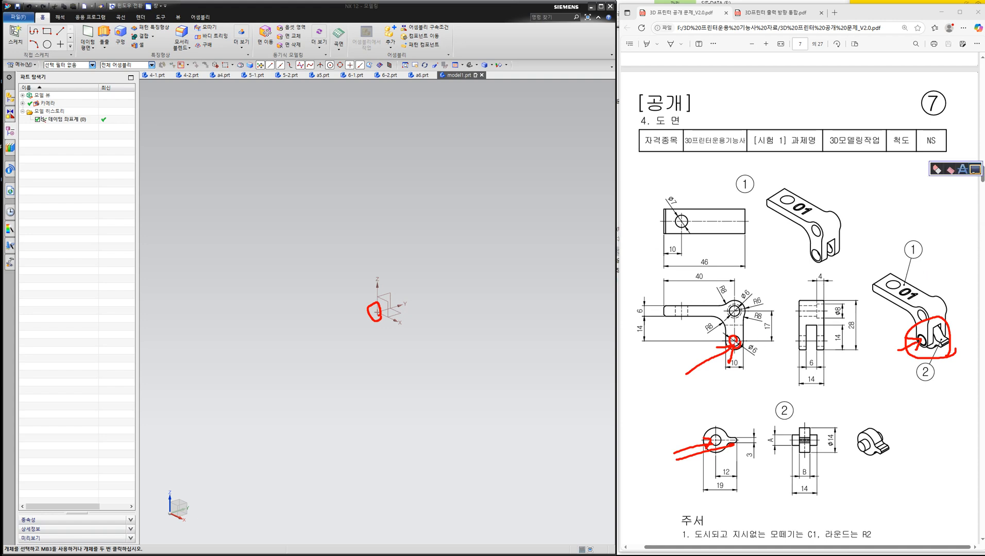
{"action": "left_click", "coordinate": [975, 169]}
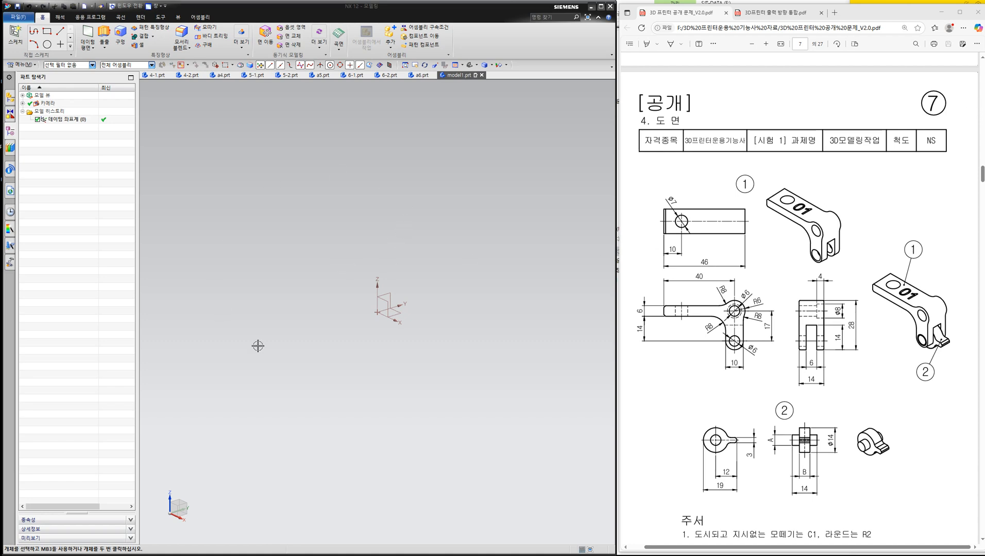
- Create a new sketch on the XZ plane of the datum coordinate system
{"action": "left_click", "coordinate": [11, 35]}
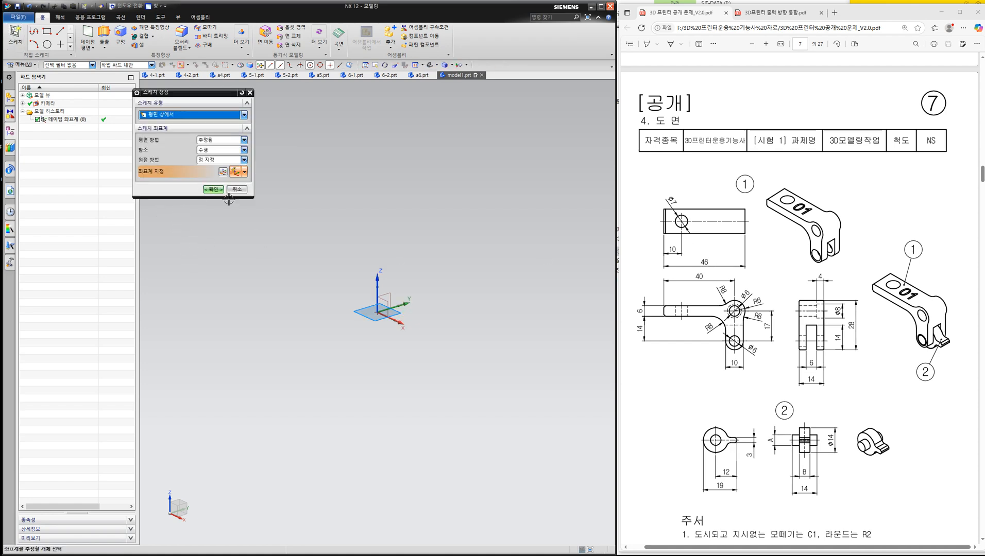
{"action": "left_click", "coordinate": [388, 304]}
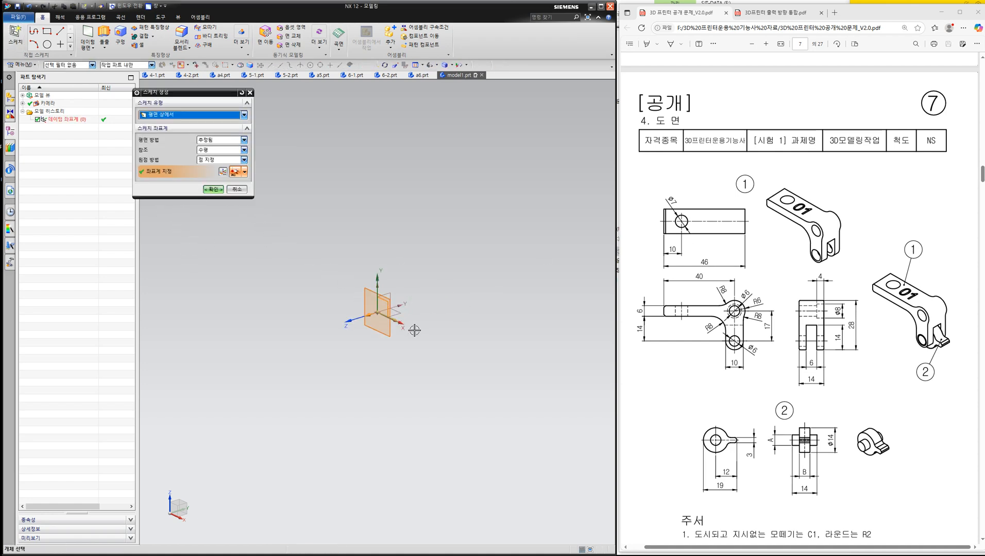
{"action": "left_click", "coordinate": [214, 191]}
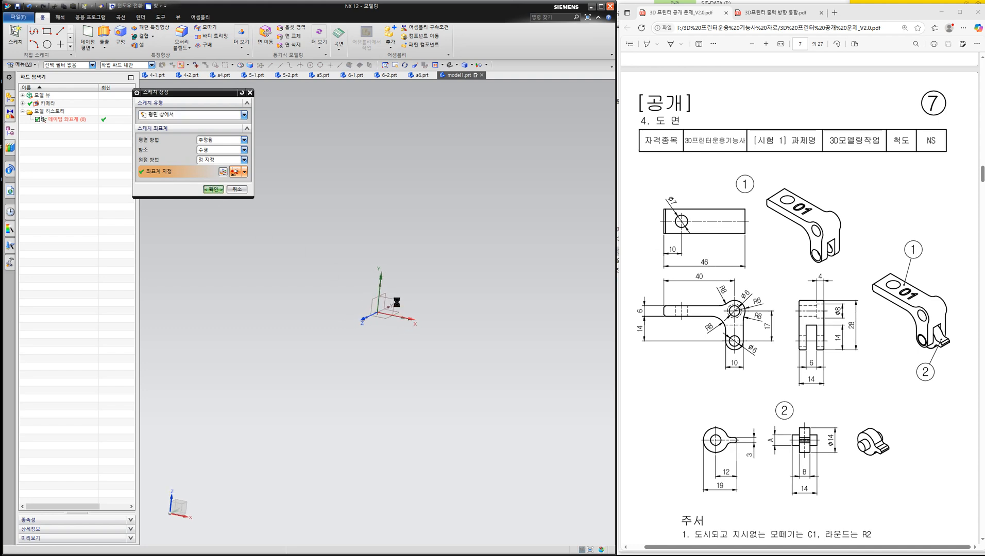
{"action": "left_click", "coordinate": [956, 138]}
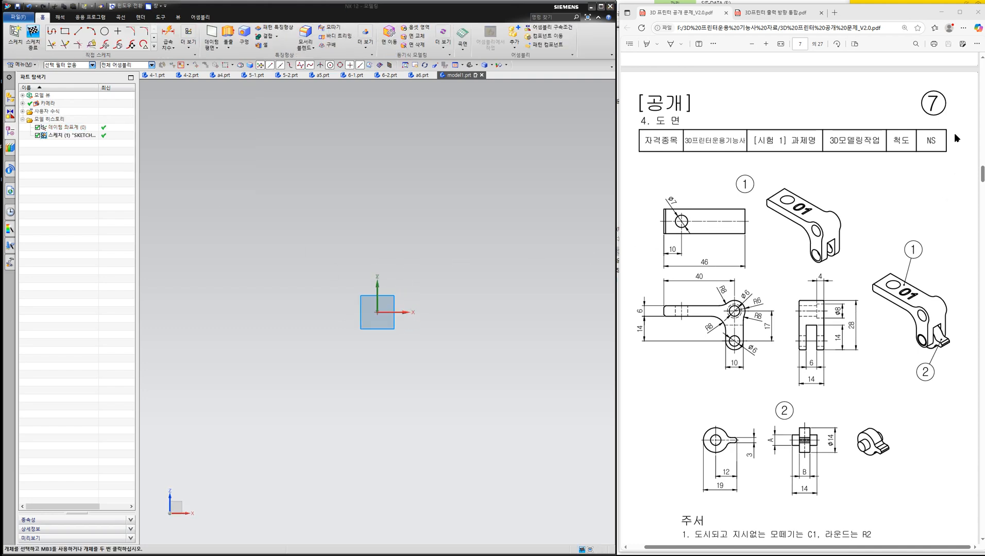
{"action": "mouse_move", "coordinate": [749, 347]}
{"action": "left_mouse_down"}
{"action": "mouse_move", "coordinate": [717, 344]}
{"action": "mouse_move", "coordinate": [742, 348]}
{"action": "mouse_move", "coordinate": [756, 315]}
{"action": "mouse_move", "coordinate": [724, 299]}
{"action": "mouse_move", "coordinate": [742, 322]}
{"action": "mouse_move", "coordinate": [733, 287]}
{"action": "mouse_move", "coordinate": [664, 315]}
{"action": "mouse_move", "coordinate": [726, 316]}
{"action": "left_mouse_up"}
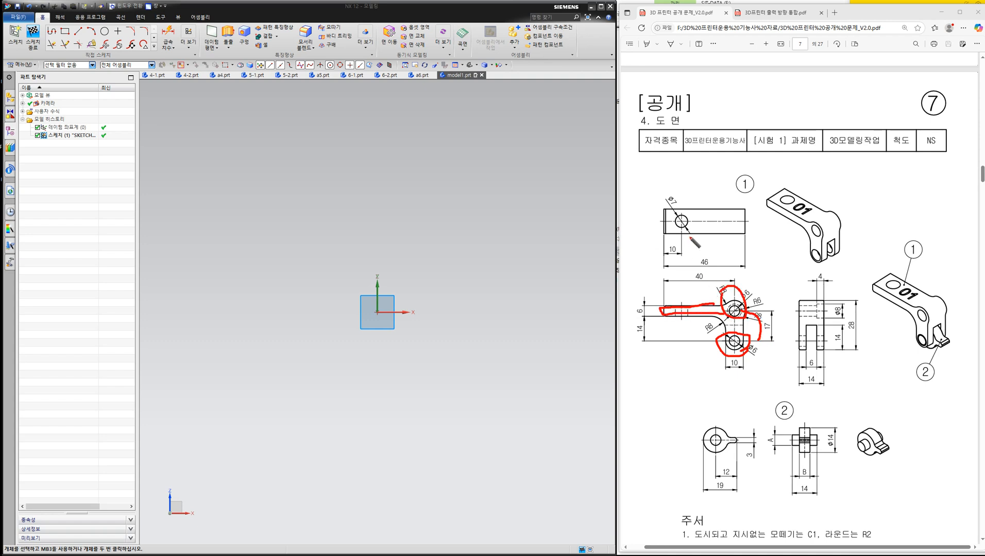
{"action": "mouse_move", "coordinate": [784, 175]}
{"action": "left_mouse_down"}
{"action": "mouse_move", "coordinate": [783, 199]}
{"action": "mouse_move", "coordinate": [788, 189]}
{"action": "left_mouse_up"}
{"action": "mouse_move", "coordinate": [679, 296]}
{"action": "left_mouse_down"}
{"action": "mouse_move", "coordinate": [680, 320]}
{"action": "mouse_move", "coordinate": [665, 309]}
{"action": "mouse_move", "coordinate": [693, 289]}
{"action": "mouse_move", "coordinate": [697, 317]}
{"action": "mouse_move", "coordinate": [701, 291]}
{"action": "left_mouse_up"}
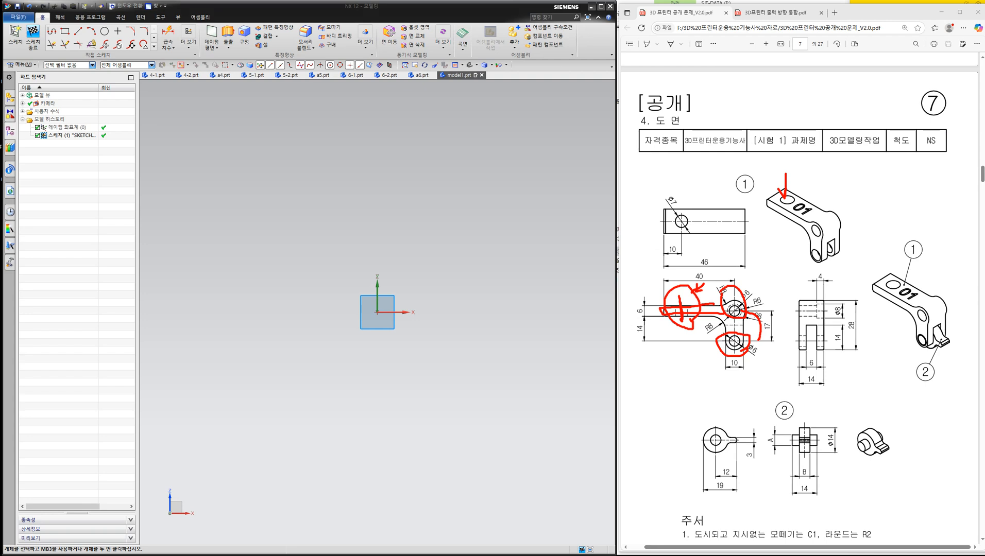
{"action": "left_click", "coordinate": [974, 169]}
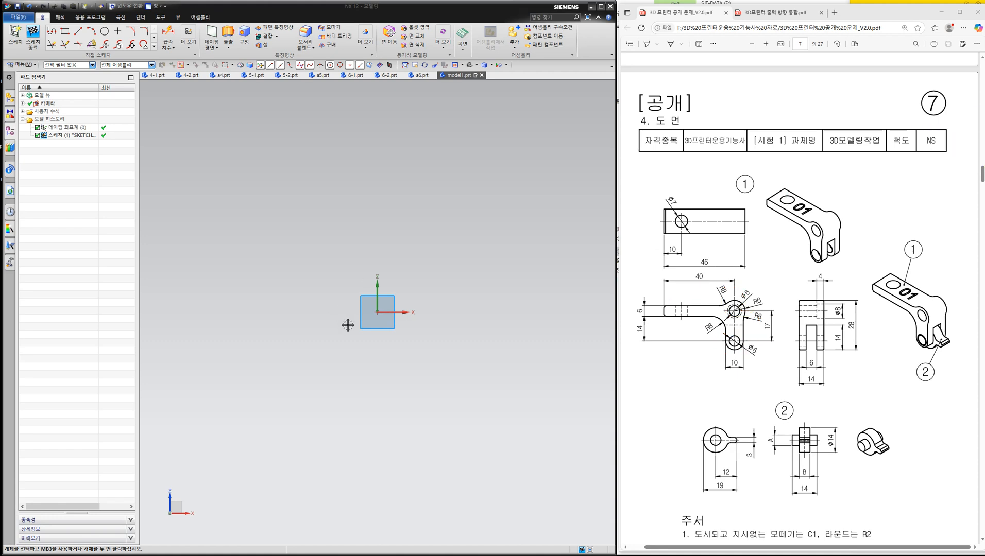
- Sketch a circle about 42 mm in diameter centred on the sketch origin
{"action": "left_click", "coordinate": [104, 32]}
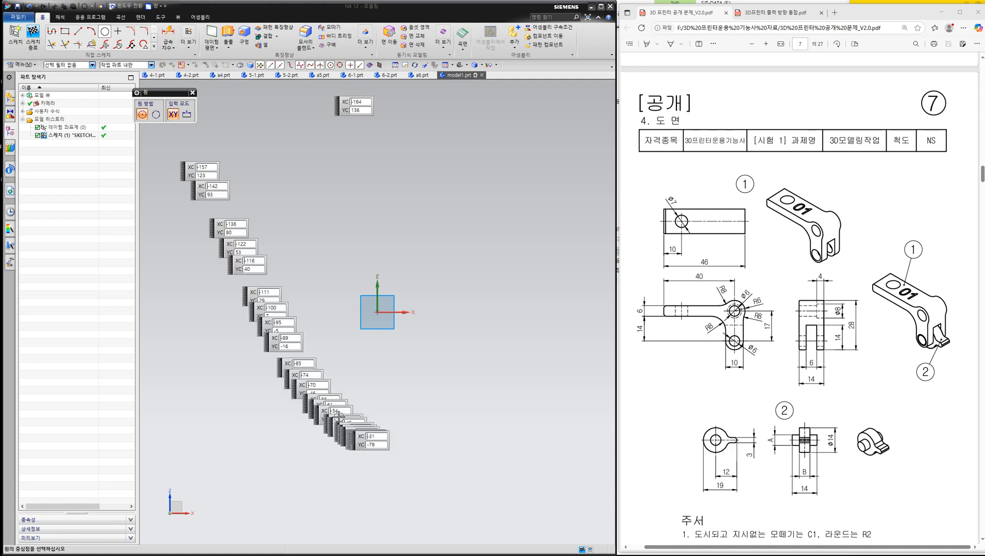
{"action": "left_click", "coordinate": [377, 312]}
{"action": "left_click", "coordinate": [404, 304]}
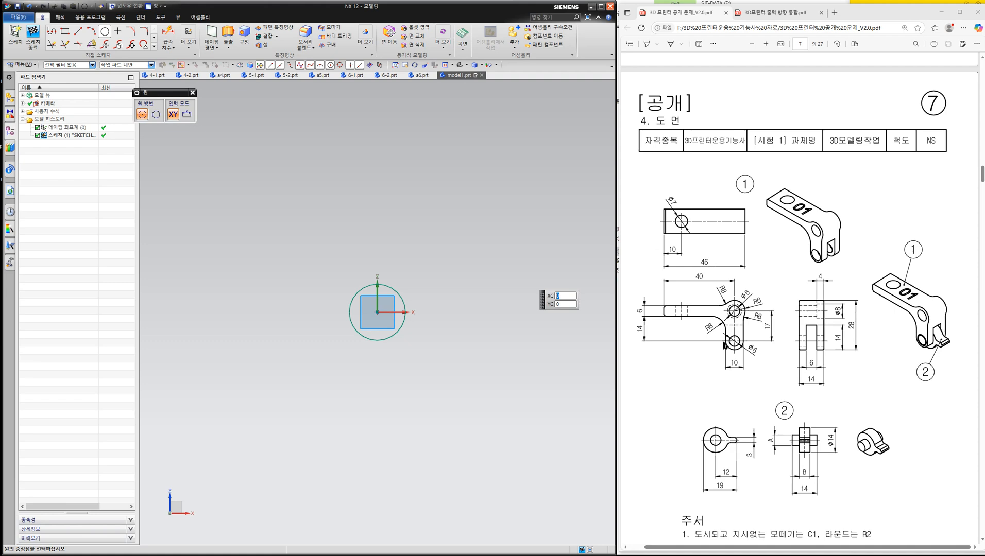
{"action": "key", "text": "ctrl+2"}
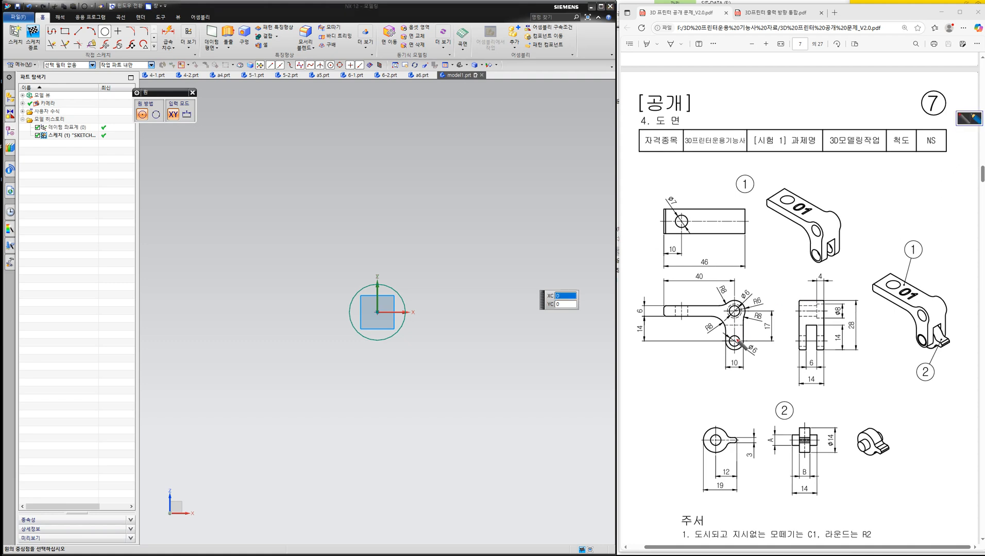
{"action": "mouse_move", "coordinate": [727, 337]}
{"action": "left_mouse_down"}
{"action": "mouse_move", "coordinate": [728, 348]}
{"action": "mouse_move", "coordinate": [742, 345]}
{"action": "left_mouse_up"}
{"action": "left_click", "coordinate": [969, 119]}
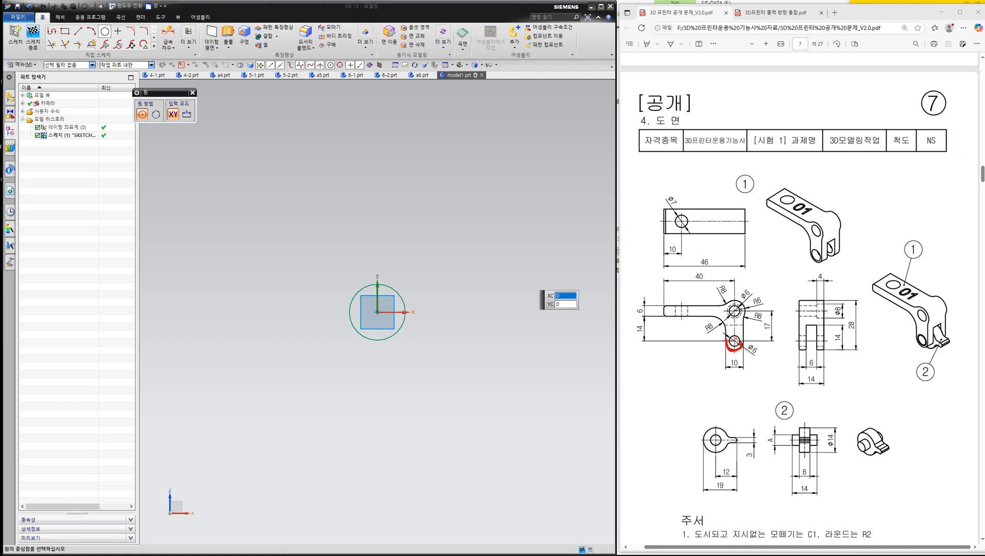
- Sketch a second, larger circle around the first one, also centred on the sketch origin
{"action": "left_click", "coordinate": [103, 32]}
{"action": "left_click", "coordinate": [377, 312]}
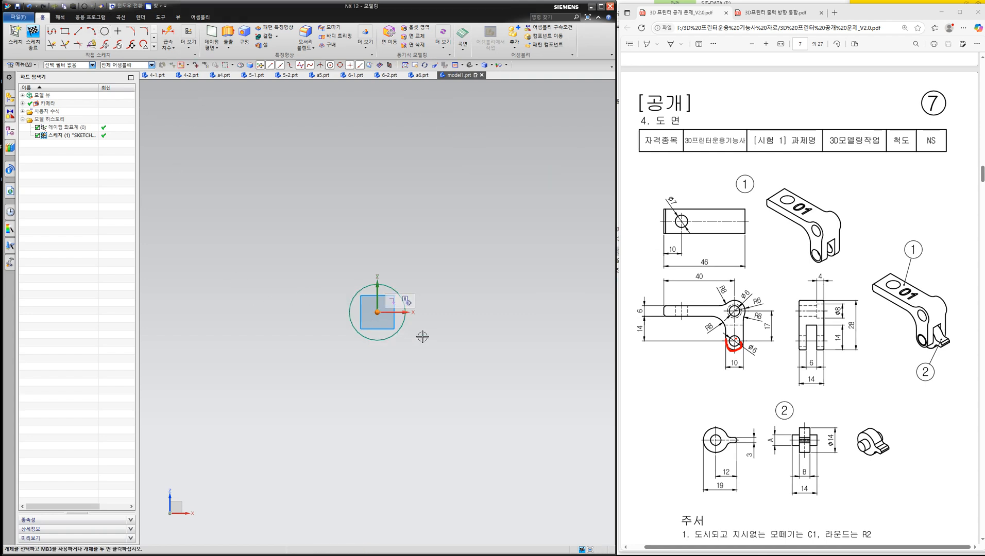
{"action": "left_click", "coordinate": [103, 32]}
{"action": "left_click", "coordinate": [377, 312]}
{"action": "left_click", "coordinate": [418, 324]}
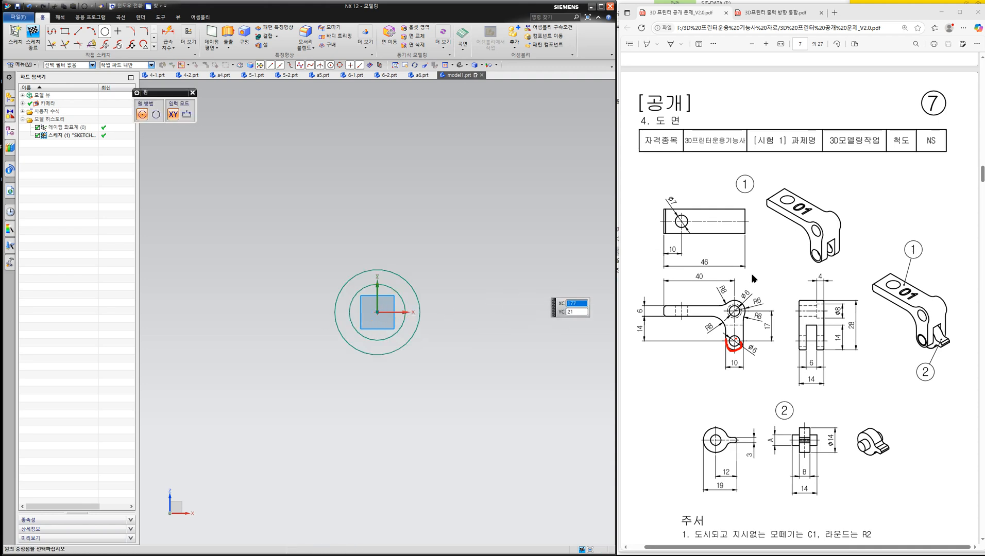
{"action": "key", "text": "Escape"}
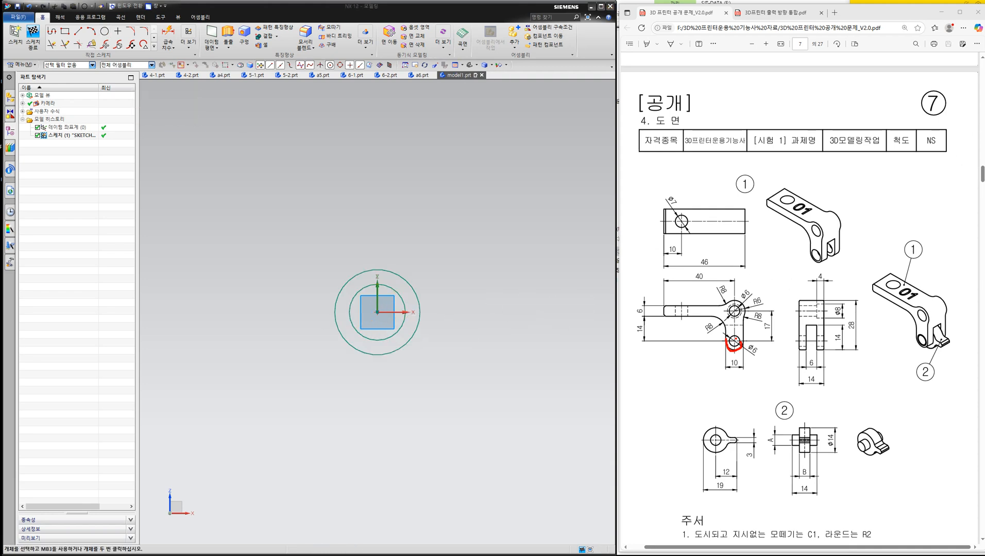
{"action": "key", "text": "Escape"}
- Dimension the inner circle's diameter and set it to 6 mm
{"action": "left_click", "coordinate": [171, 36]}
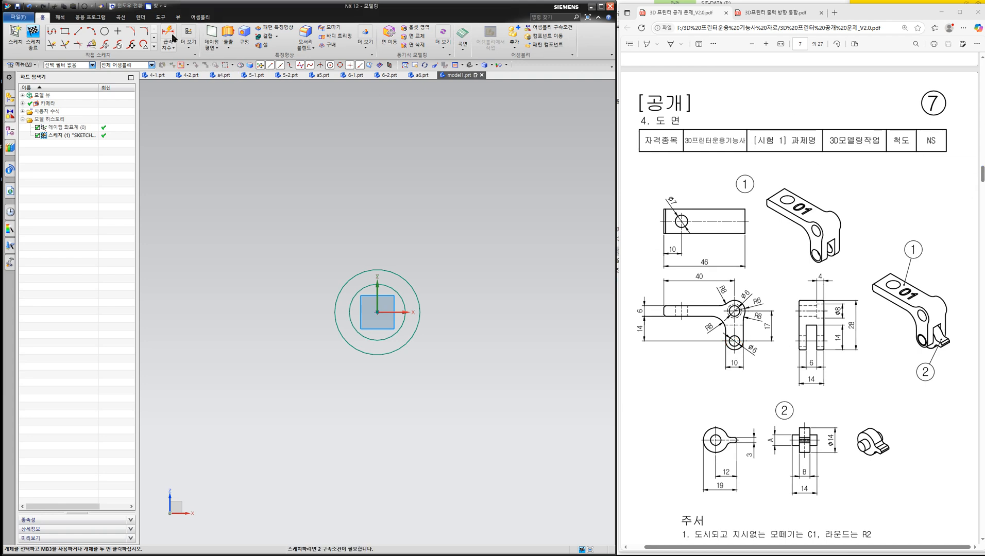
{"action": "left_click", "coordinate": [402, 301]}
{"action": "left_click", "coordinate": [428, 257]}
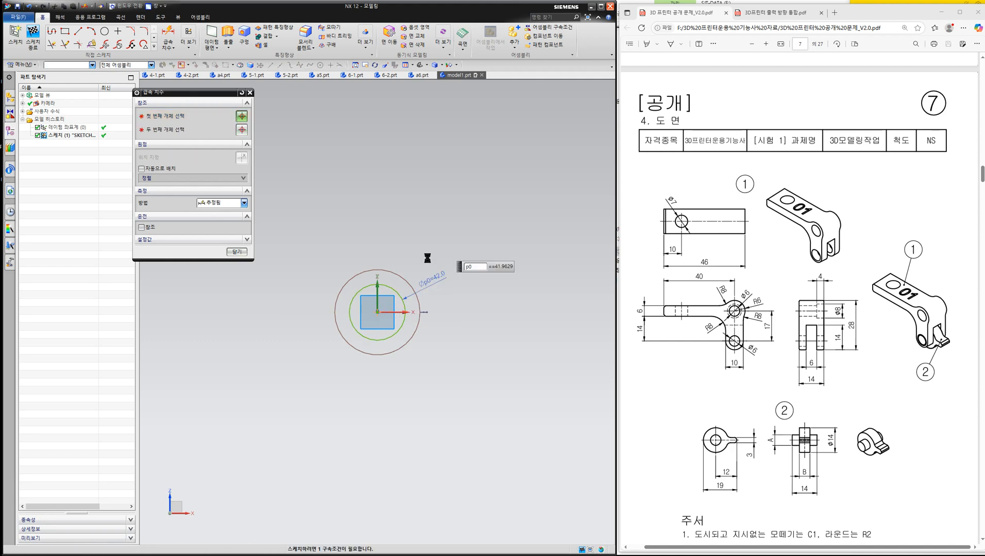
{"action": "type", "text": "6"}
{"action": "key", "text": "Return"}
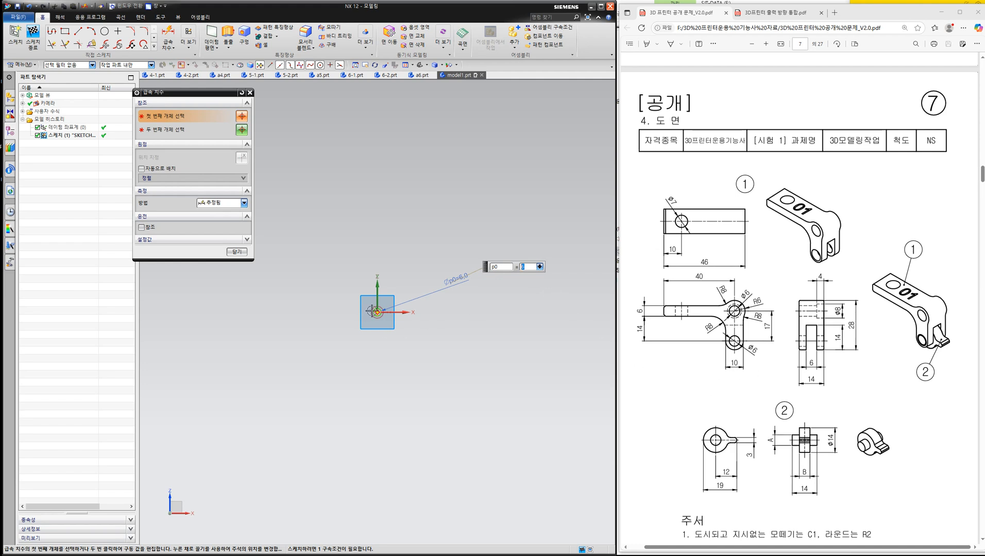
- Dimension the outer circle's diameter and set it to 10 mm
{"action": "scroll", "coordinate": [381, 315], "scroll_direction": "up", "scroll_amount": 5}
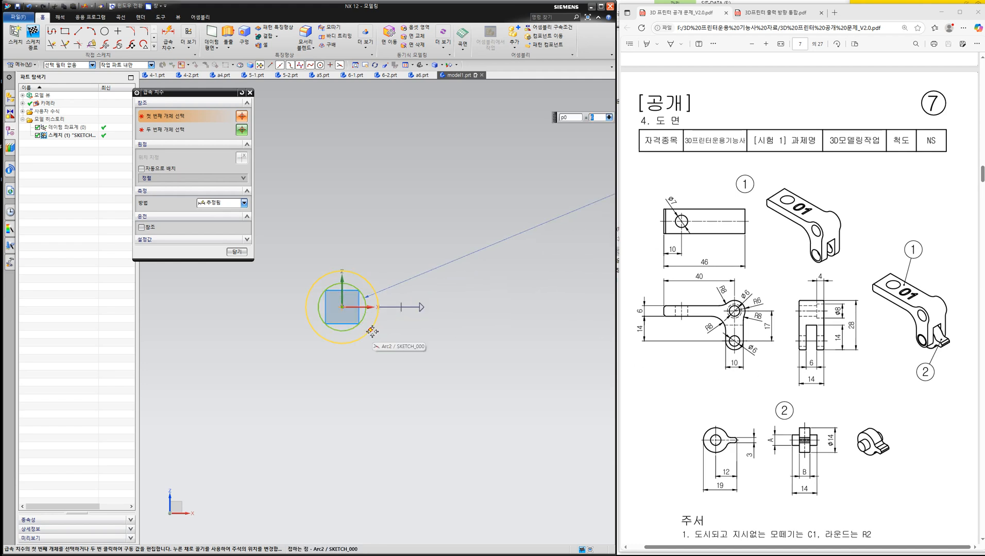
{"action": "left_click", "coordinate": [369, 327]}
{"action": "left_click", "coordinate": [524, 355]}
{"action": "type", "text": "10"}
{"action": "key", "text": "Return"}
{"action": "key", "text": "Escape"}
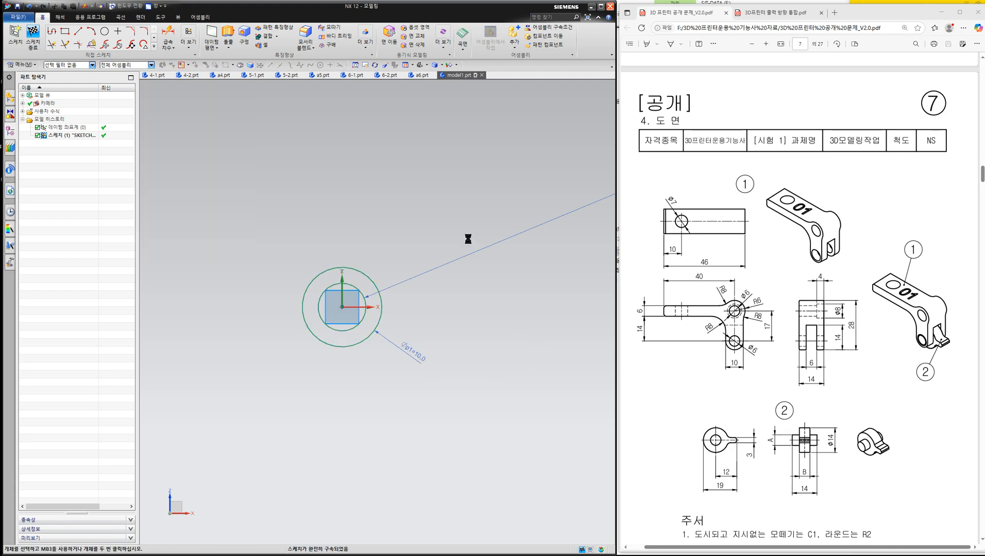
- Sketch an open profile with a horizontal arm about 6 mm thick above the circles and two vertical lines running down either side of them
{"action": "left_click", "coordinate": [52, 32]}
{"action": "left_click", "coordinate": [297, 358]}
{"action": "left_click", "coordinate": [298, 199]}
{"action": "left_click", "coordinate": [198, 199]}
{"action": "left_click", "coordinate": [200, 151]}
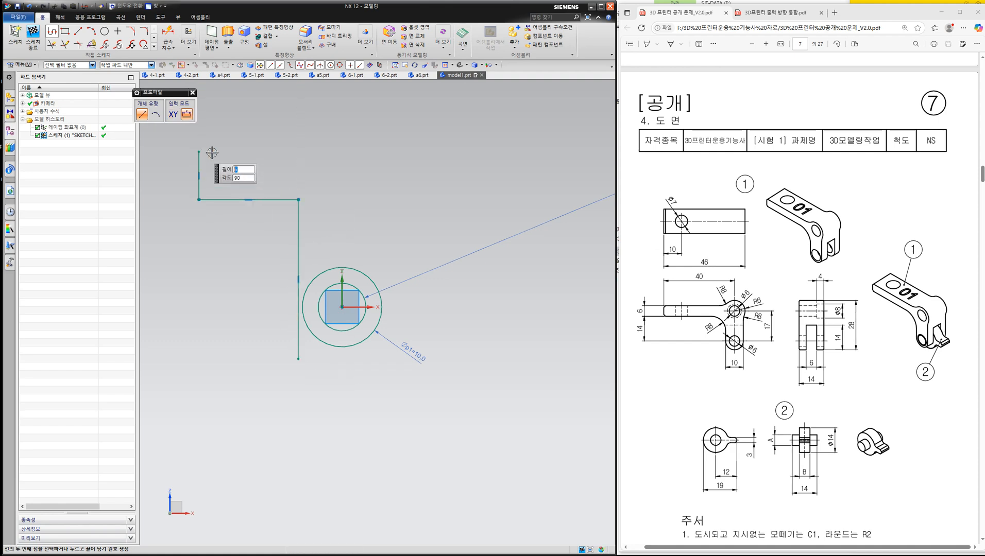
{"action": "left_click", "coordinate": [405, 152]}
{"action": "left_click", "coordinate": [406, 382]}
{"action": "middle_click", "coordinate": [540, 343]}
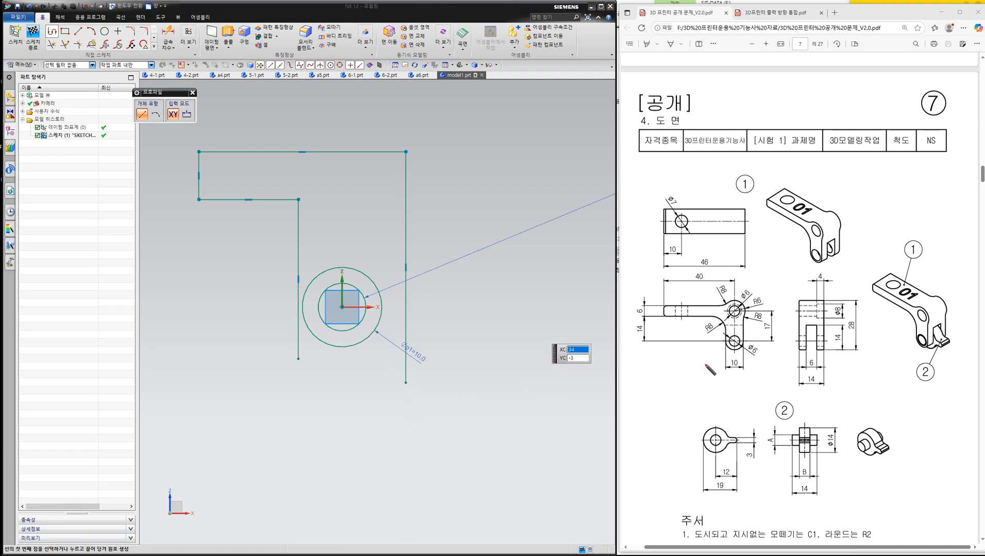
{"action": "mouse_move", "coordinate": [720, 351]}
{"action": "left_mouse_down"}
{"action": "mouse_move", "coordinate": [719, 317]}
{"action": "mouse_move", "coordinate": [659, 316]}
{"action": "mouse_move", "coordinate": [741, 301]}
{"action": "mouse_move", "coordinate": [741, 353]}
{"action": "mouse_move", "coordinate": [709, 352]}
{"action": "left_mouse_up"}
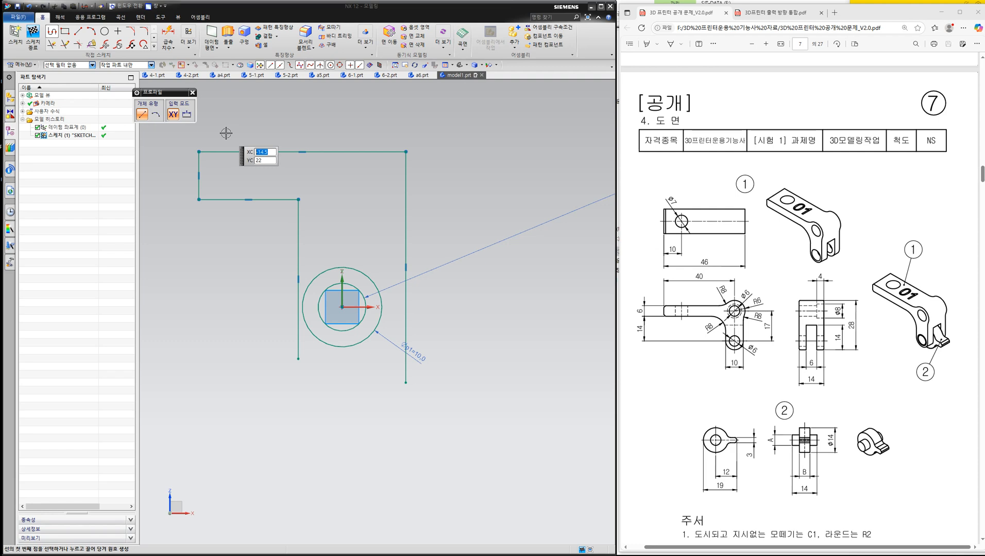
{"action": "left_click", "coordinate": [278, 124]}
{"action": "key", "text": "Escape"}
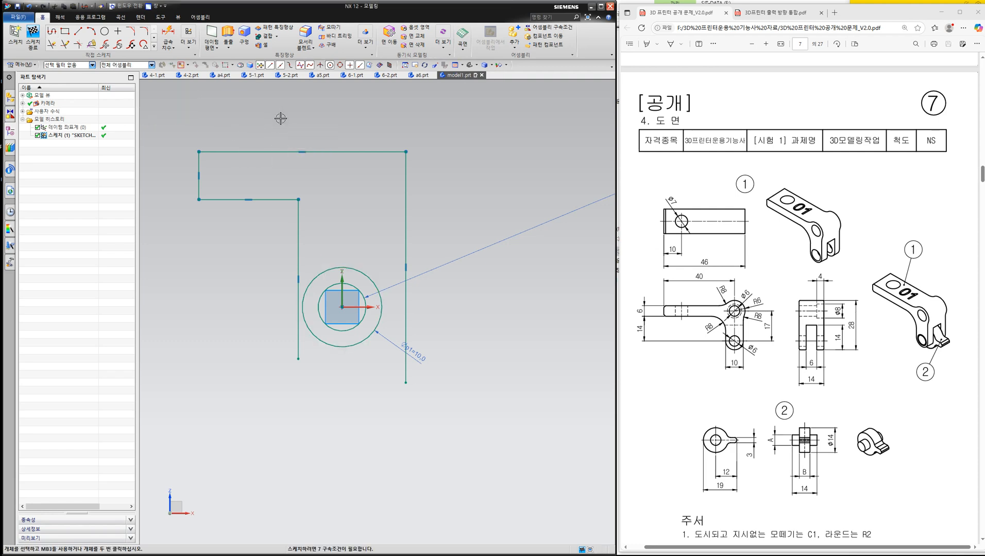
- Constrain both vertical profile lines tangent to the outer circle at the origin
{"action": "key", "text": "c"}
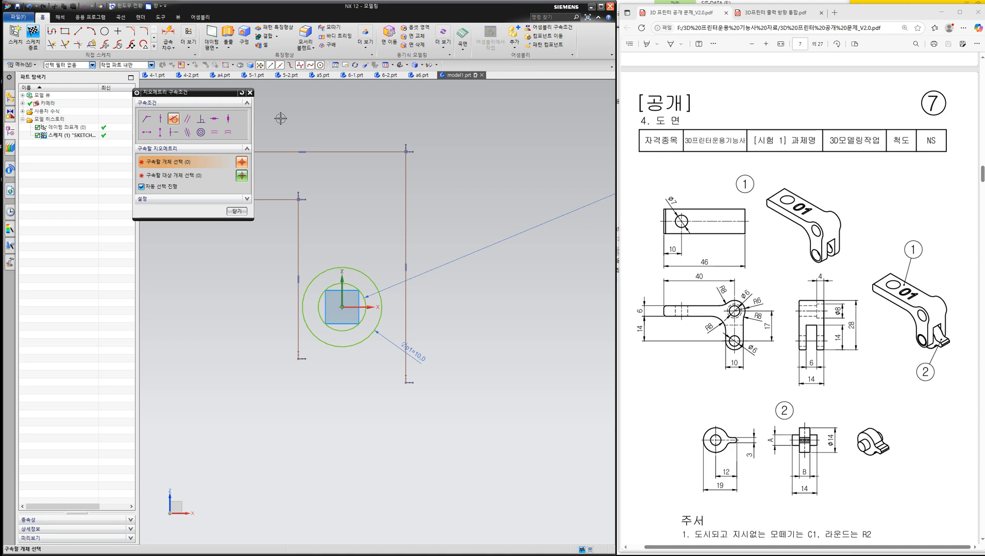
{"action": "left_click", "coordinate": [295, 249]}
{"action": "left_click", "coordinate": [304, 299]}
{"action": "left_click", "coordinate": [411, 251]}
{"action": "left_click", "coordinate": [380, 284]}
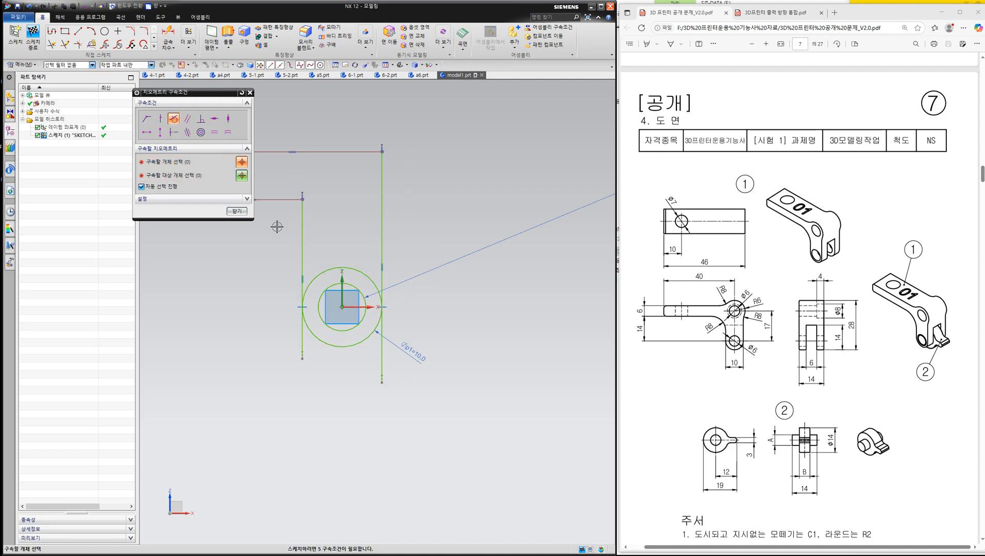
{"action": "left_click", "coordinate": [237, 212]}
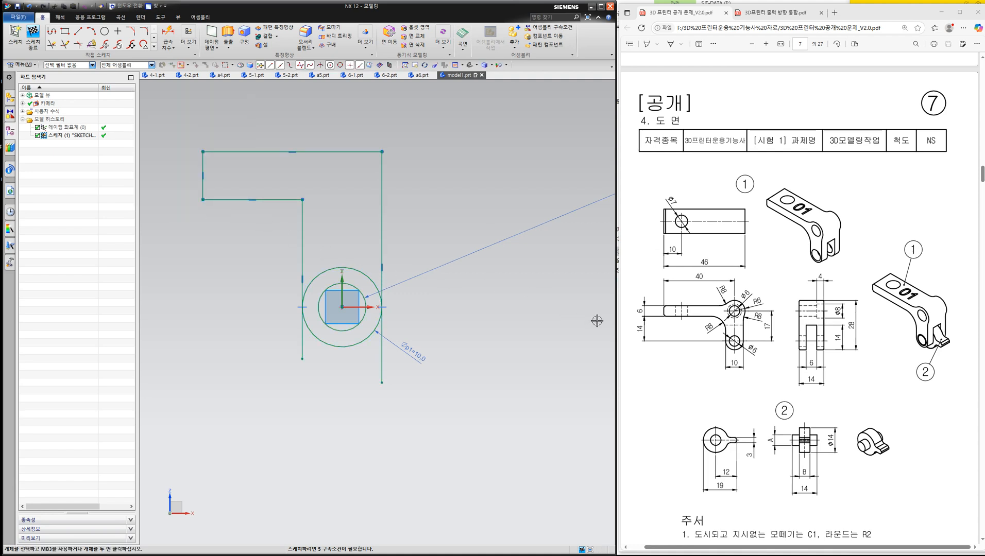
- Dimension the vertical distance from the origin circle's centre to the arm's underside corner as 14 mm
{"action": "key", "text": "ctrl+2"}
{"action": "mouse_move", "coordinate": [643, 339]}
{"action": "left_mouse_down"}
{"action": "mouse_move", "coordinate": [628, 329]}
{"action": "mouse_move", "coordinate": [641, 337]}
{"action": "left_mouse_up"}
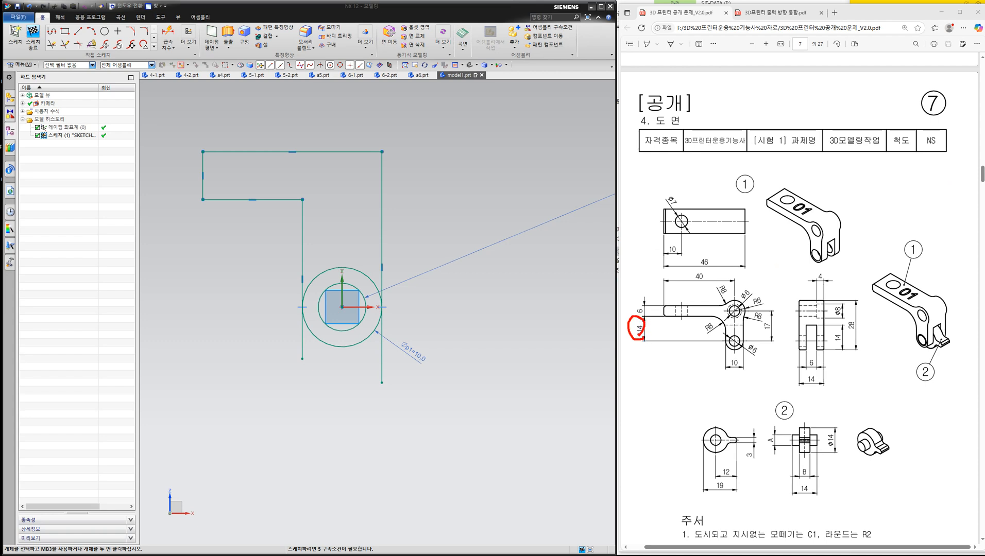
{"action": "left_click", "coordinate": [168, 37]}
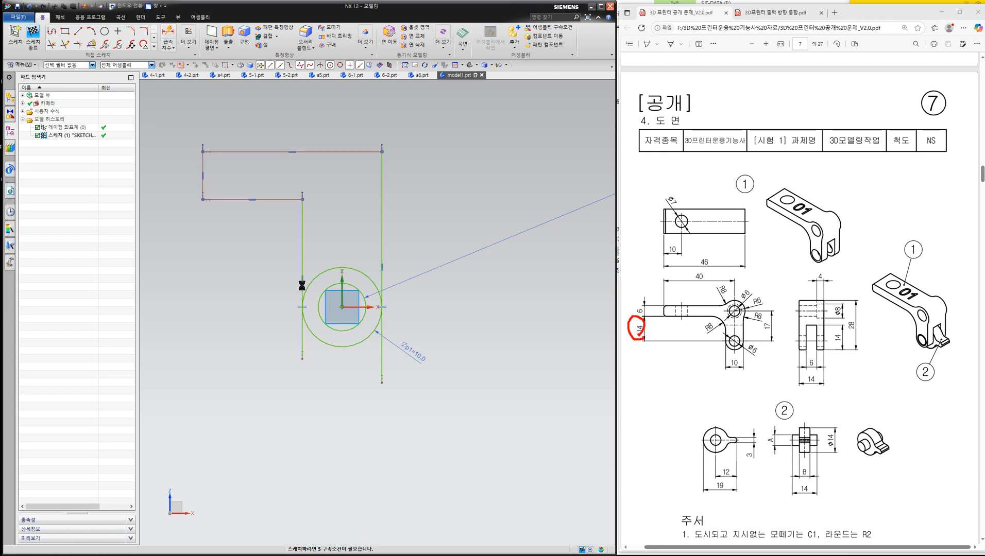
{"action": "left_click", "coordinate": [340, 306]}
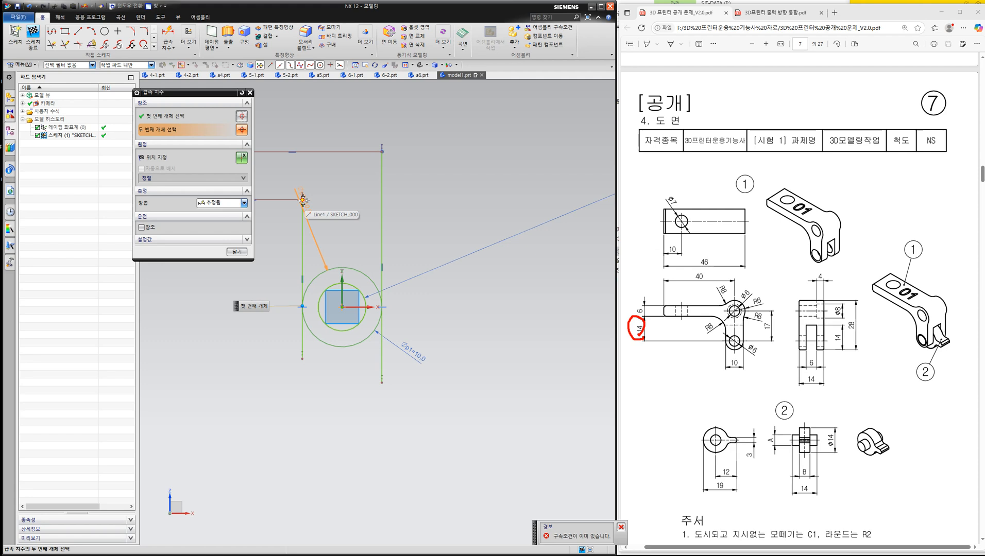
{"action": "left_click", "coordinate": [303, 200]}
{"action": "left_click", "coordinate": [463, 264]}
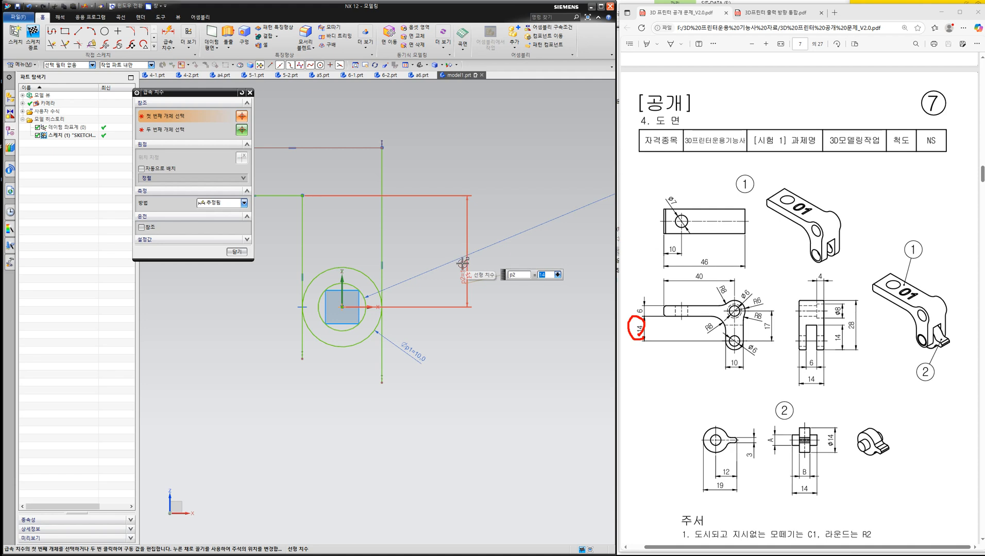
{"action": "middle_click_drag", "start_coordinate": [440, 266], "coordinate": [571, 348], "text": "shift"}
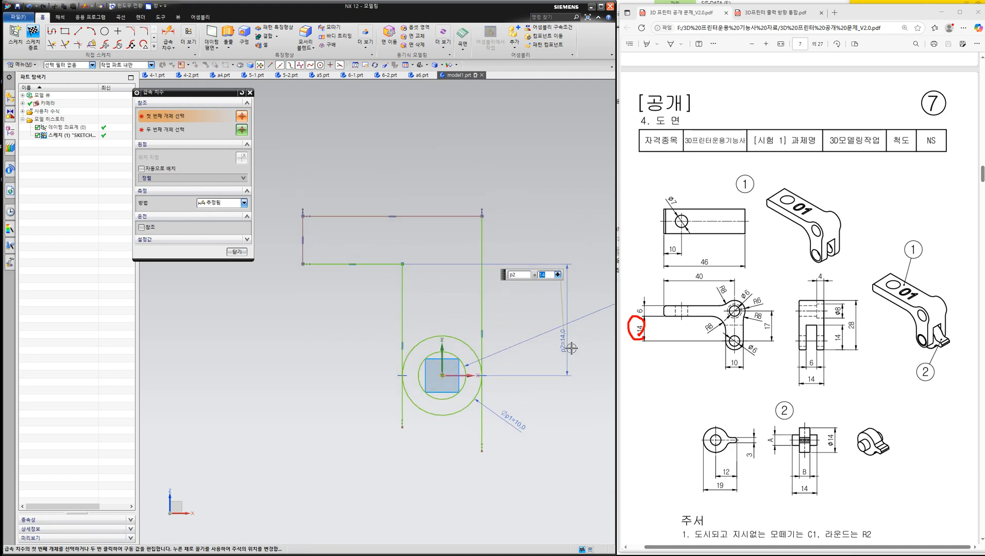
- Dimension the arm's thickness between its underside and upper edge as 6 mm
{"action": "left_click", "coordinate": [402, 264]}
{"action": "left_click", "coordinate": [481, 215]}
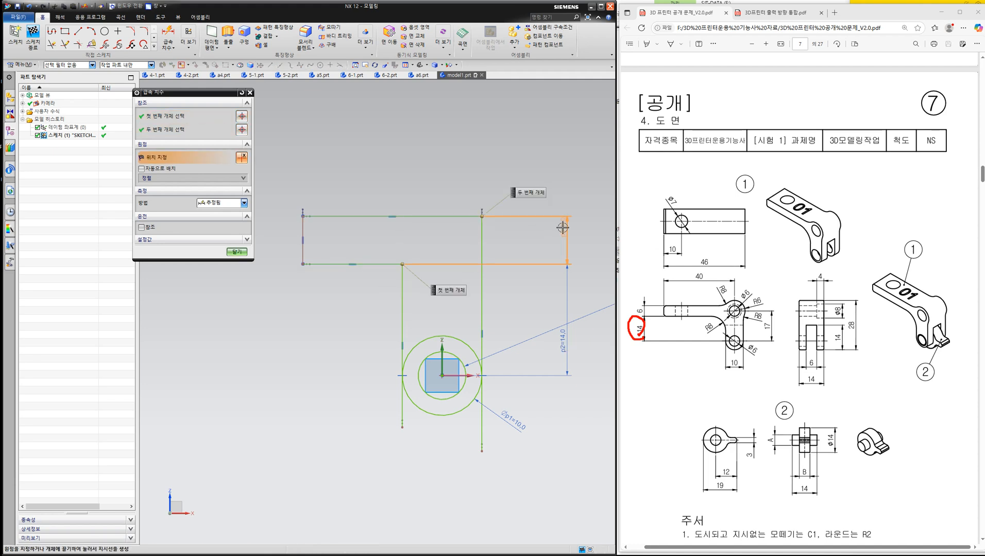
{"action": "left_click", "coordinate": [558, 231]}
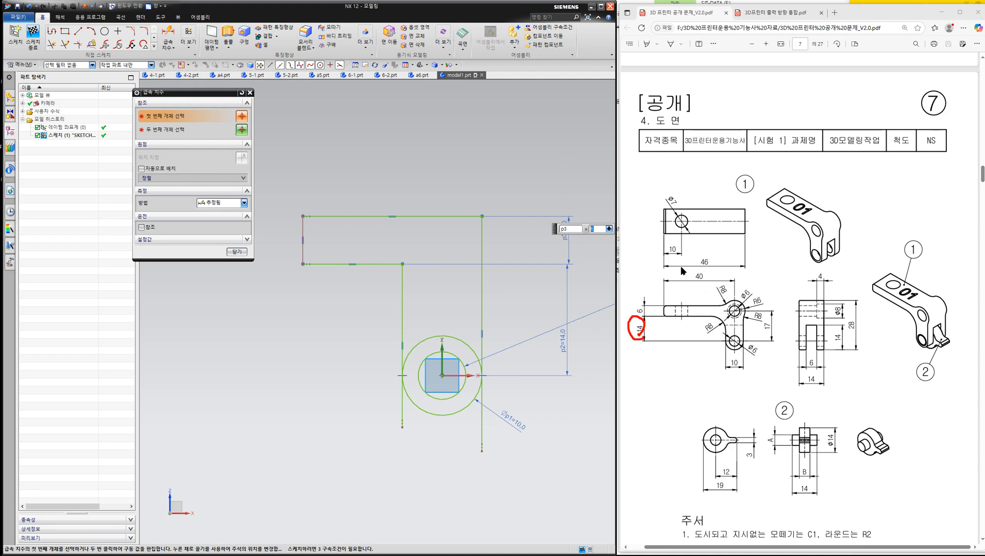
- Dimension the horizontal distance from the origin circle's centre to the arm's free end and set it to 40 mm
{"action": "left_click", "coordinate": [441, 375]}
{"action": "left_click", "coordinate": [301, 219]}
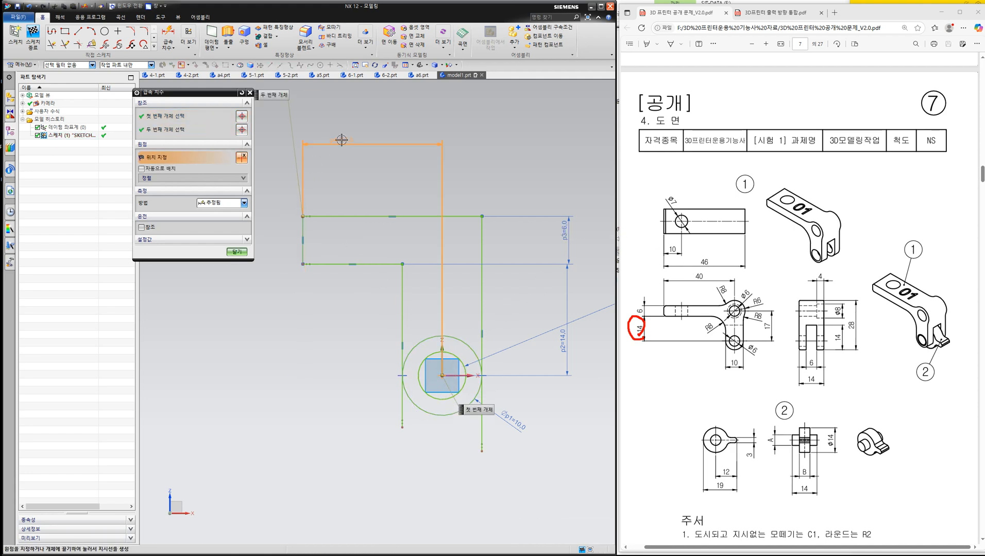
{"action": "left_click", "coordinate": [341, 139]}
{"action": "type", "text": "40"}
{"action": "key", "text": "Return"}
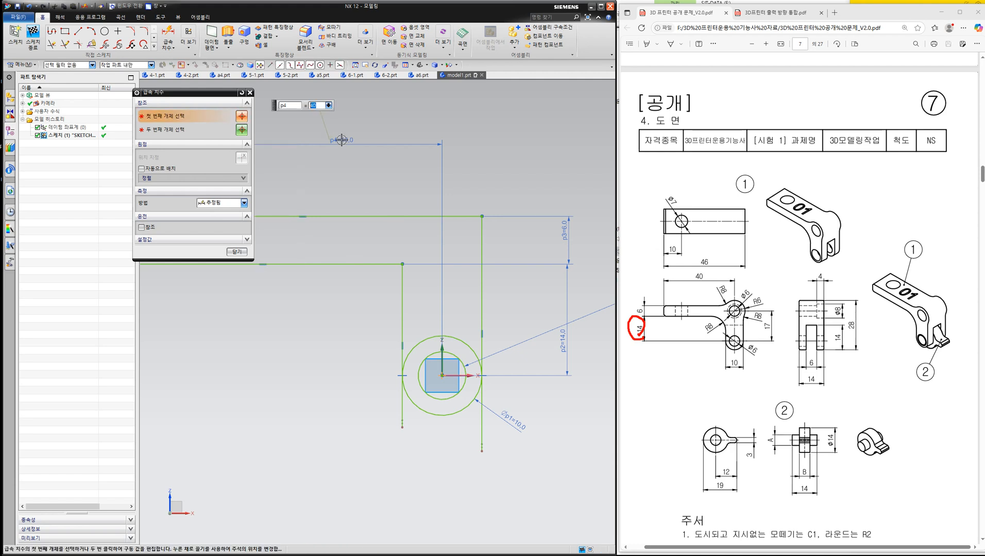
{"action": "mouse_move", "coordinate": [341, 198]}
{"action": "middle_mouse_down"}
{"action": "mouse_move", "coordinate": [420, 260]}
{"action": "mouse_move", "coordinate": [397, 229]}
{"action": "mouse_move", "coordinate": [501, 334]}
{"action": "middle_mouse_up"}
{"action": "key", "text": "F8"}
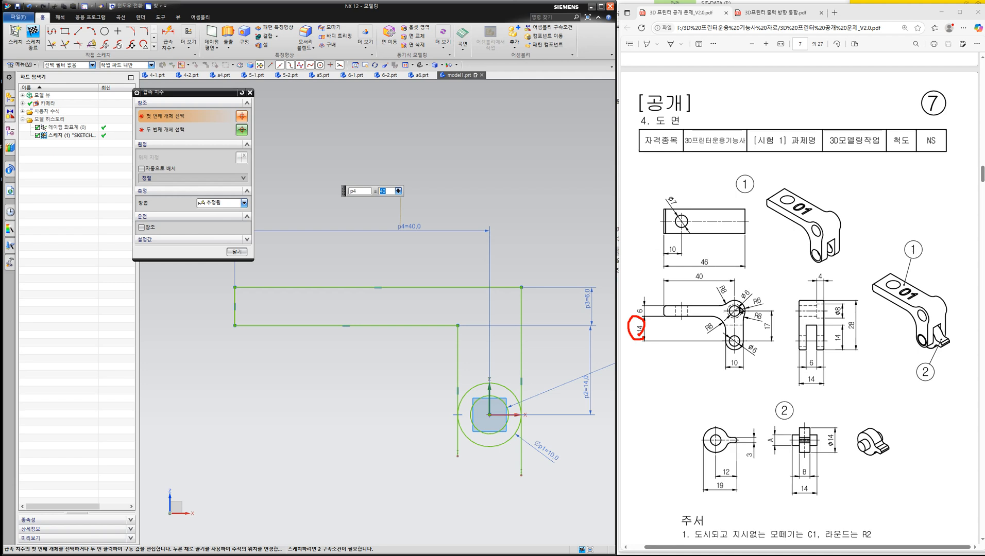
{"action": "left_click", "coordinate": [803, 253]}
{"action": "mouse_move", "coordinate": [738, 279]}
{"action": "left_mouse_down"}
{"action": "mouse_move", "coordinate": [754, 343]}
{"action": "mouse_move", "coordinate": [721, 288]}
{"action": "left_mouse_up"}
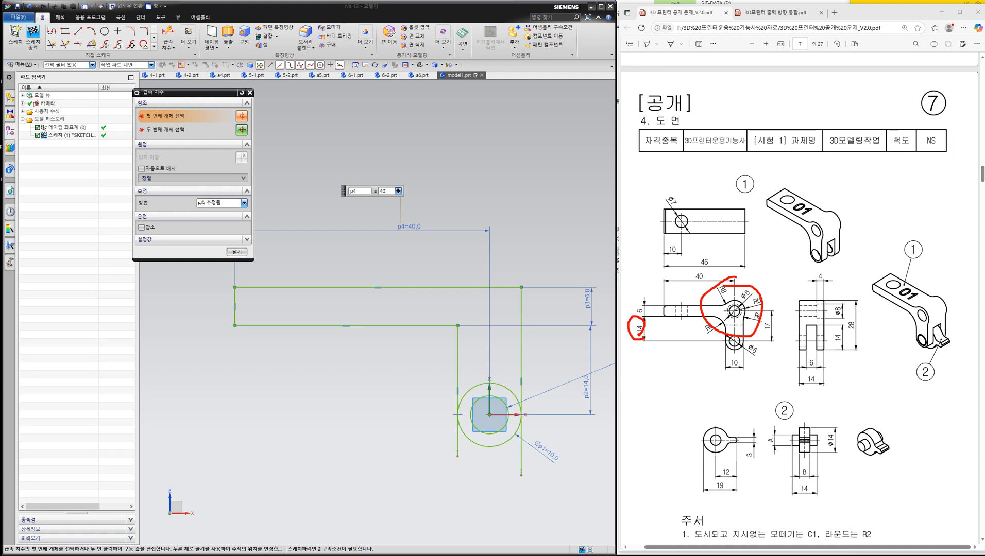
{"action": "left_click", "coordinate": [983, 169]}
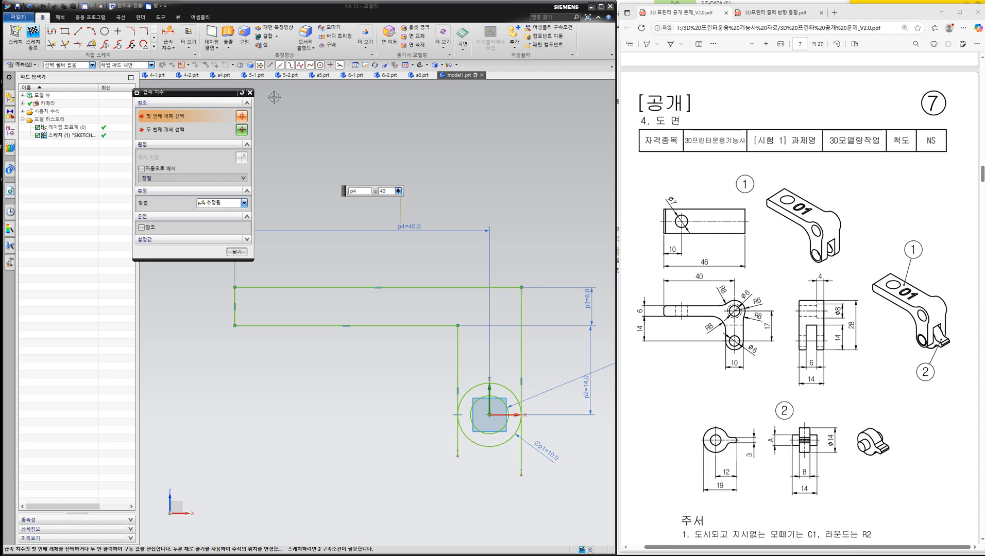
- Sketch three concentric circles at the profile's upper corner, centred vertically above the origin, the middle one about 12 mm in diameter
{"action": "left_click", "coordinate": [250, 93]}
{"action": "left_click", "coordinate": [105, 31]}
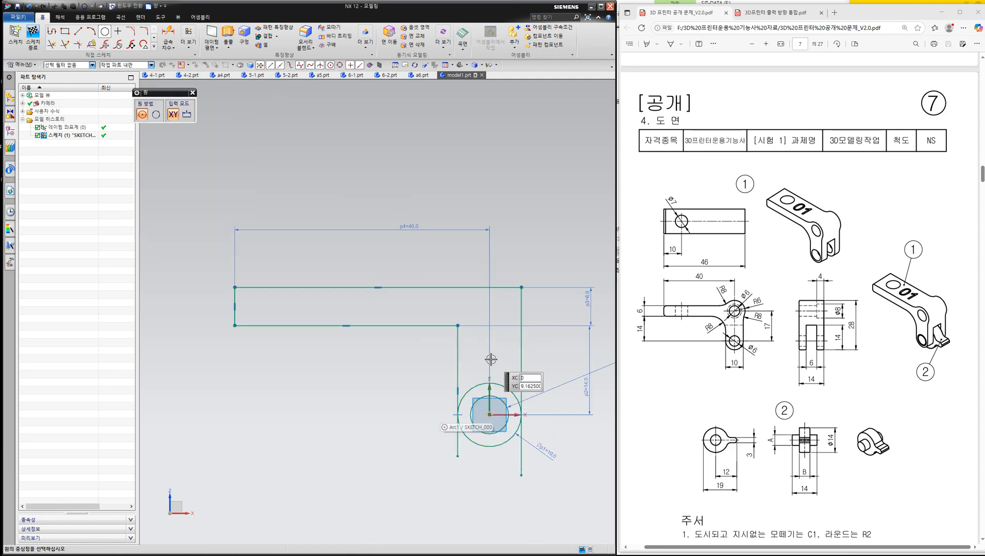
{"action": "scroll", "coordinate": [491, 405], "scroll_direction": "up", "scroll_amount": 1}
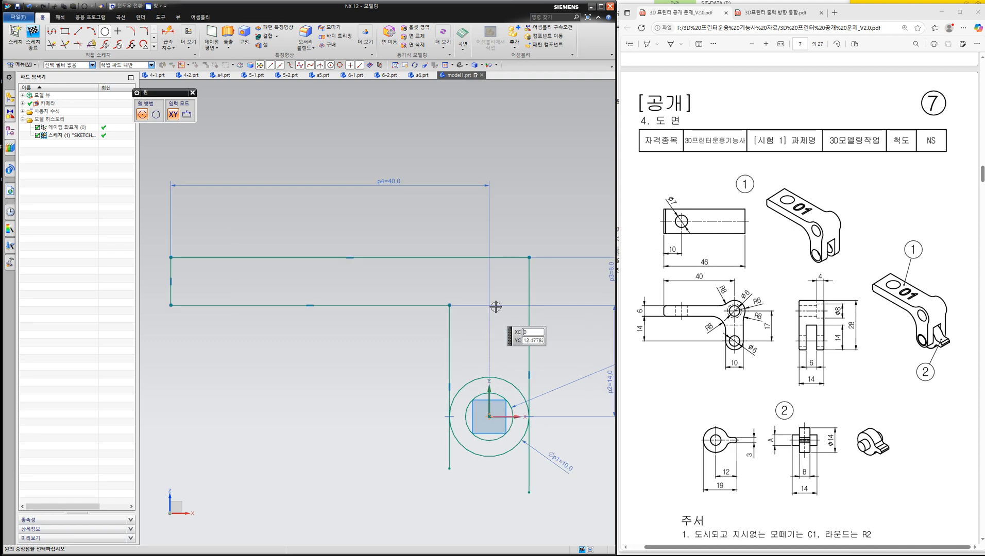
{"action": "left_click", "coordinate": [491, 278]}
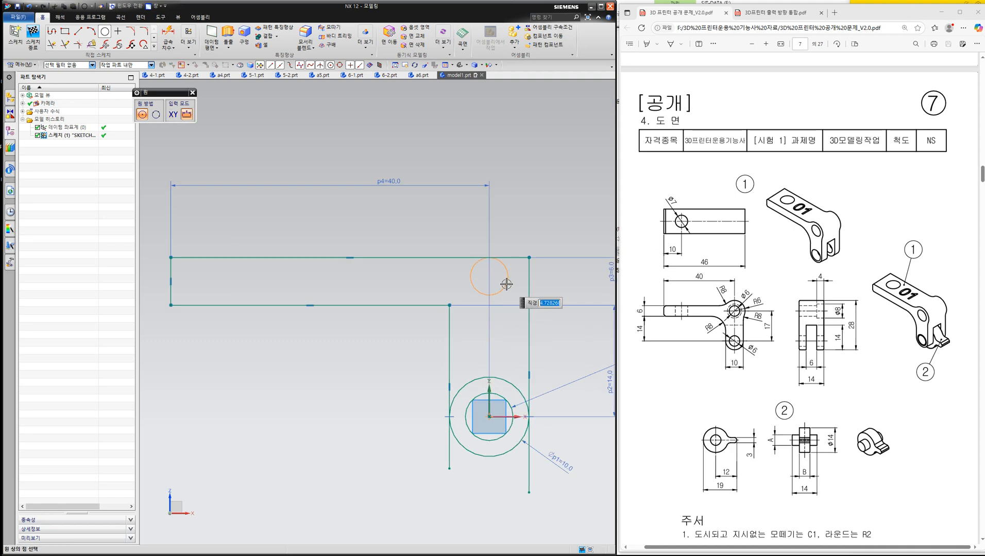
{"action": "left_click", "coordinate": [519, 279]}
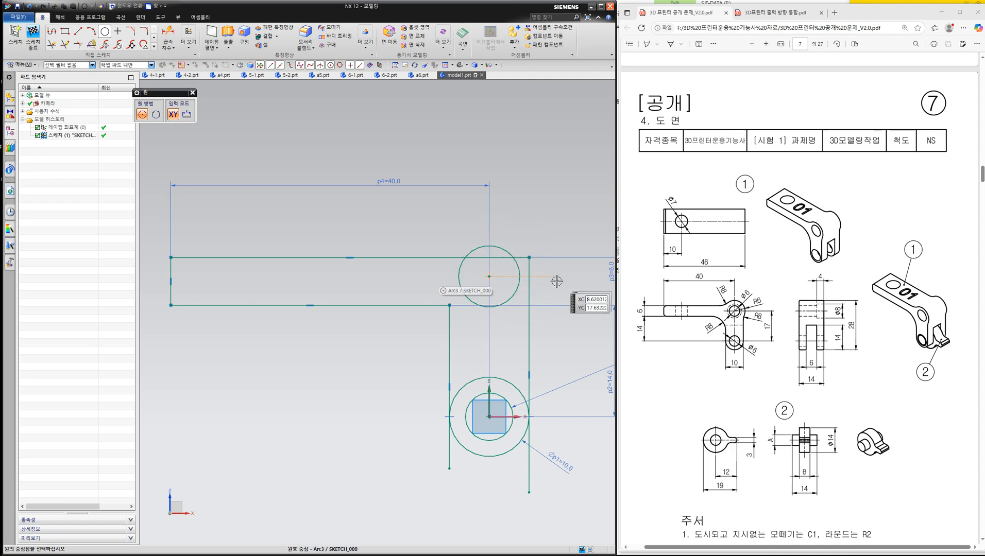
{"action": "left_click", "coordinate": [489, 277]}
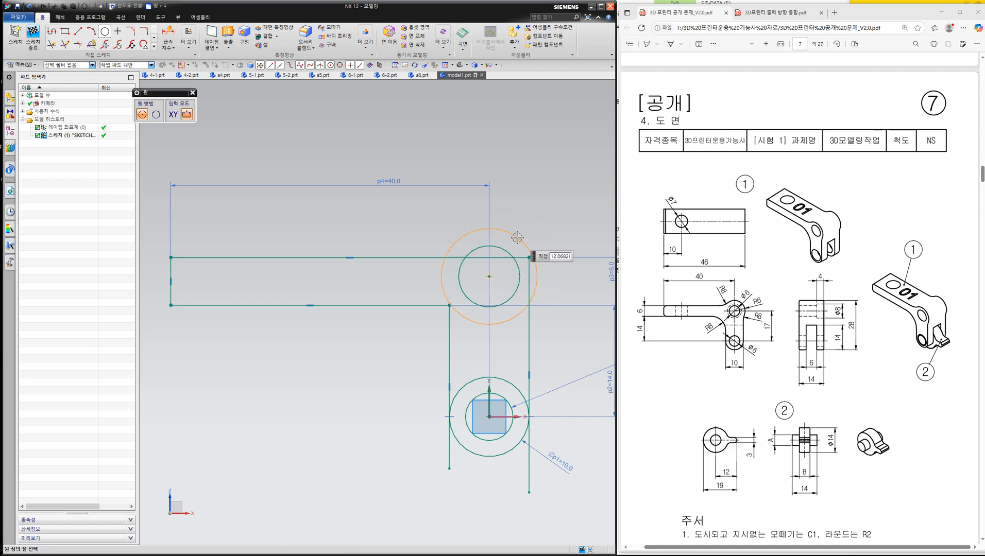
{"action": "left_click", "coordinate": [518, 236]}
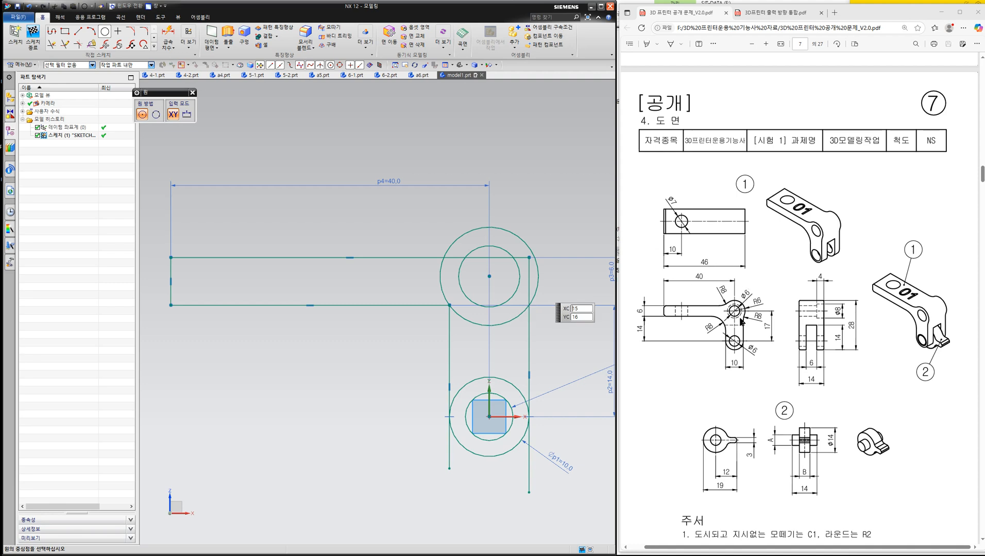
{"action": "left_click", "coordinate": [489, 277]}
{"action": "left_click", "coordinate": [544, 228]}
{"action": "key", "text": "Escape"}
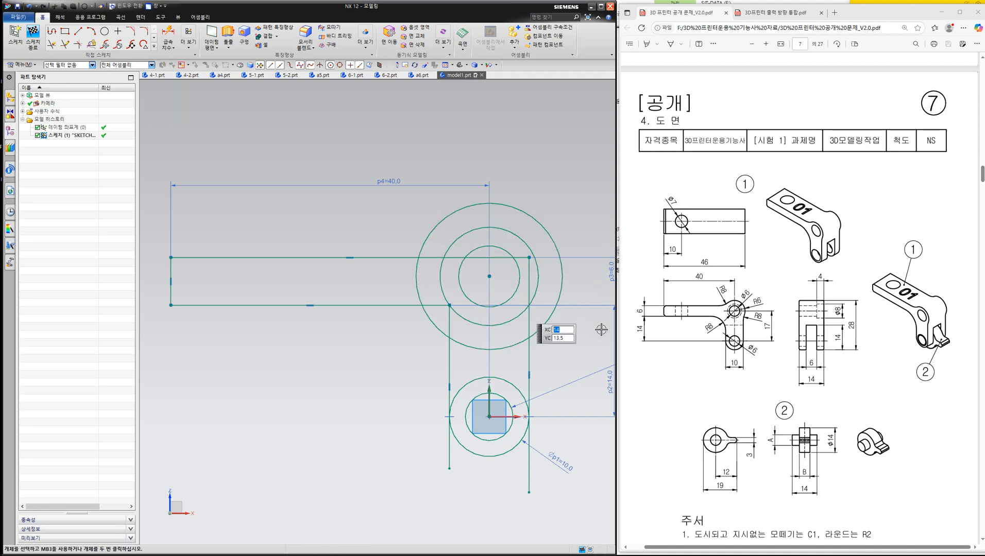
- Dimension the vertical distance between the origin and the upper circles' centre and set it to 17 mm
{"action": "middle_click_drag", "start_coordinate": [567, 327], "coordinate": [486, 322], "text": "shift"}
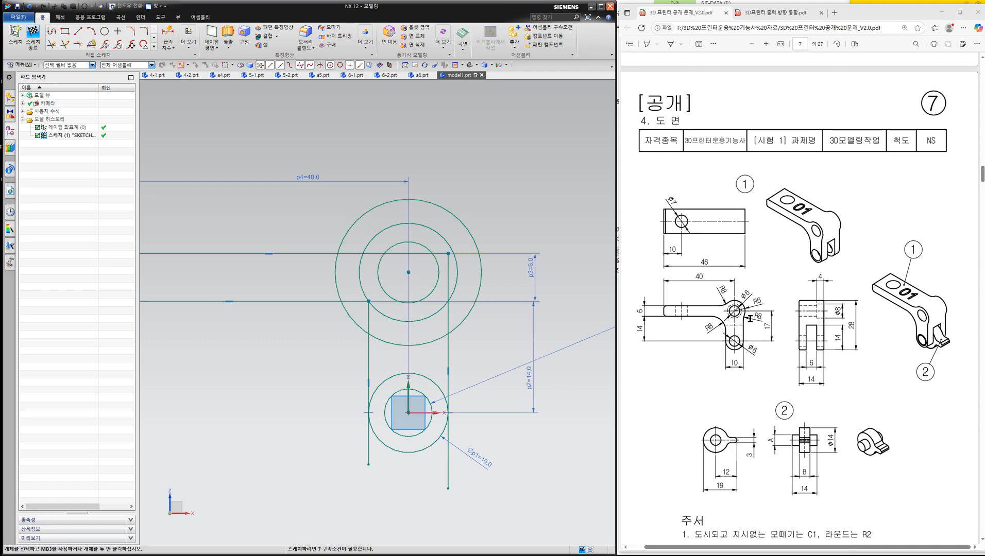
{"action": "key", "text": "ctrl+2"}
{"action": "left_click_drag", "start_coordinate": [758, 318], "coordinate": [767, 330]}
{"action": "left_click", "coordinate": [170, 33]}
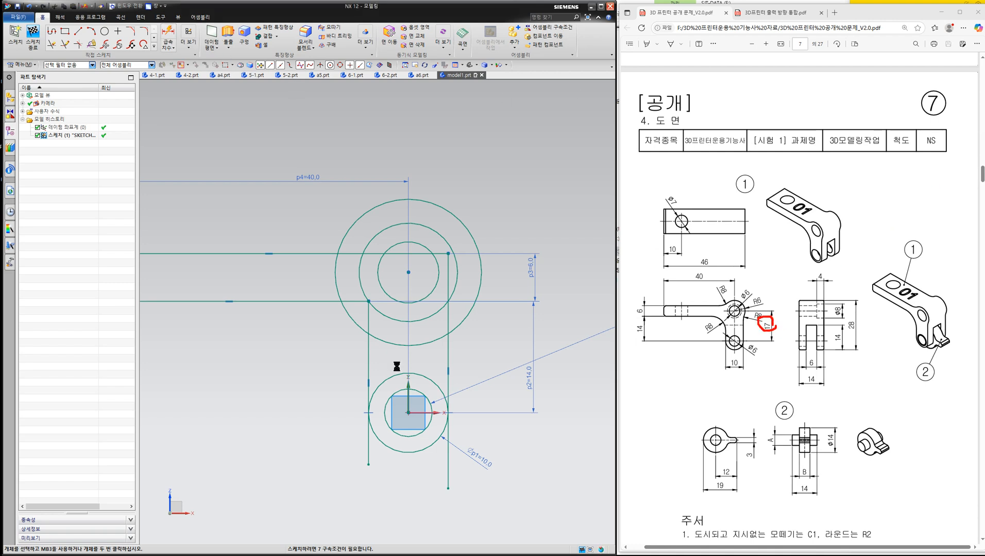
{"action": "left_click", "coordinate": [408, 413]}
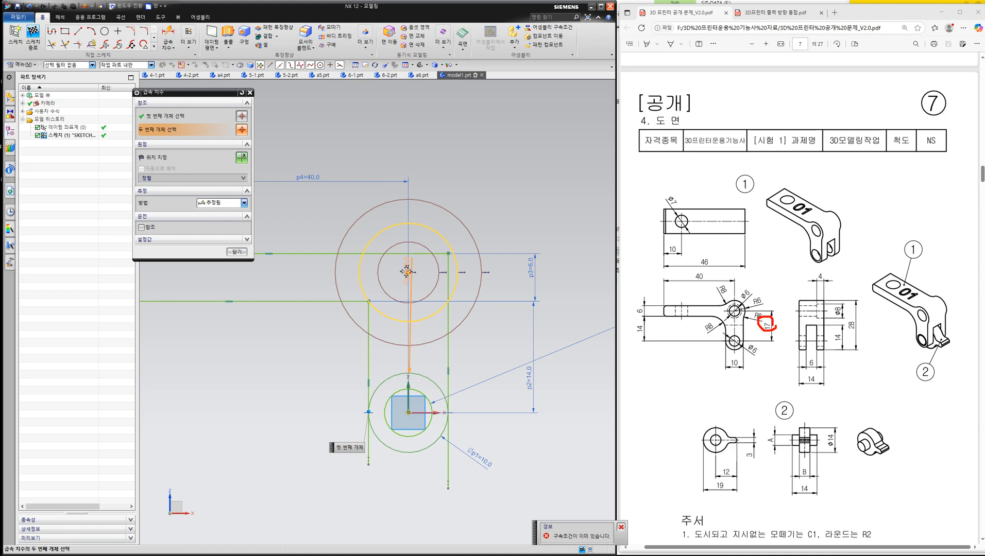
{"action": "left_click", "coordinate": [409, 272]}
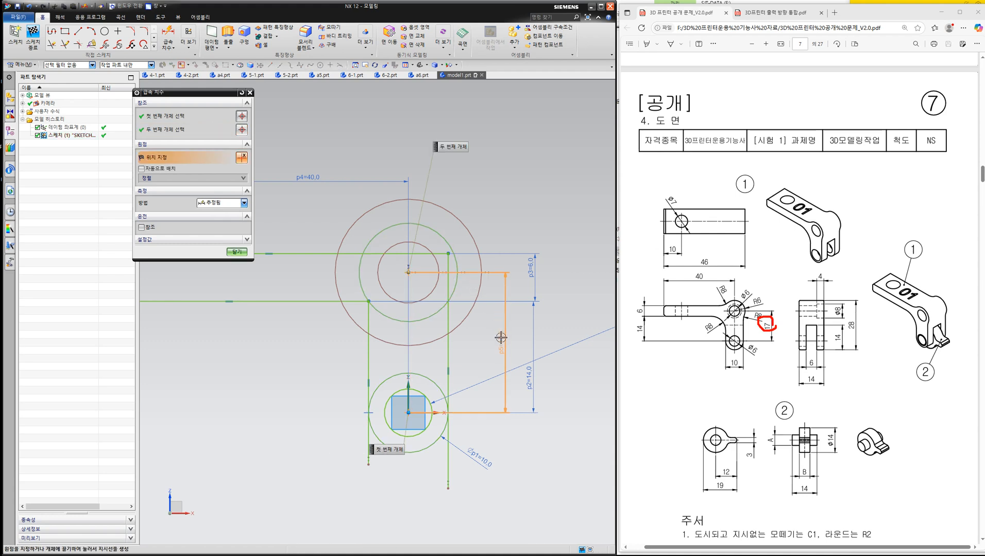
{"action": "left_click", "coordinate": [500, 337]}
{"action": "type", "text": "17"}
{"action": "key", "text": "Return"}
{"action": "key", "text": "Escape"}
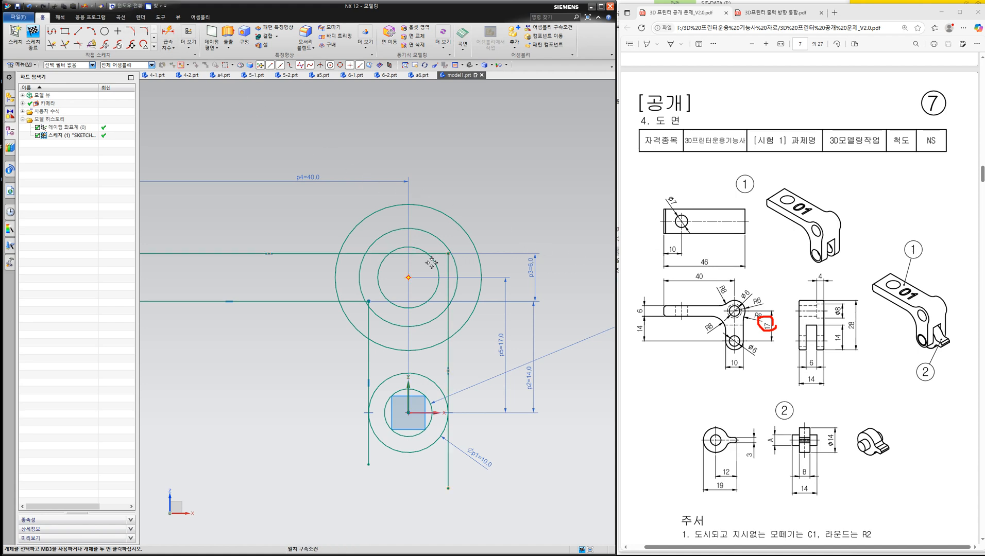
- Dimension the diameter of the smallest upper circle and set it to 6 mm
{"action": "left_click", "coordinate": [173, 37]}
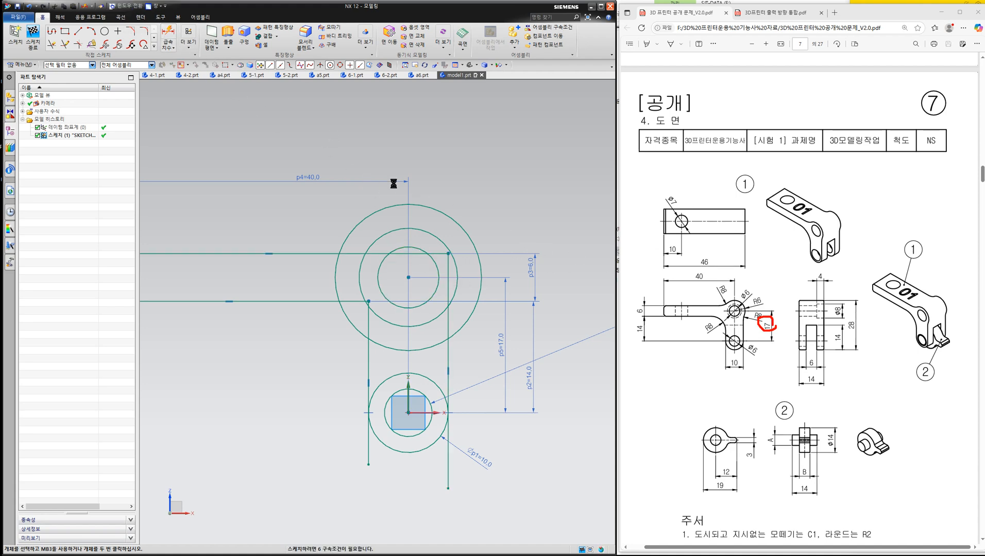
{"action": "left_click", "coordinate": [432, 260]}
{"action": "left_click", "coordinate": [472, 211]}
{"action": "type", "text": "6"}
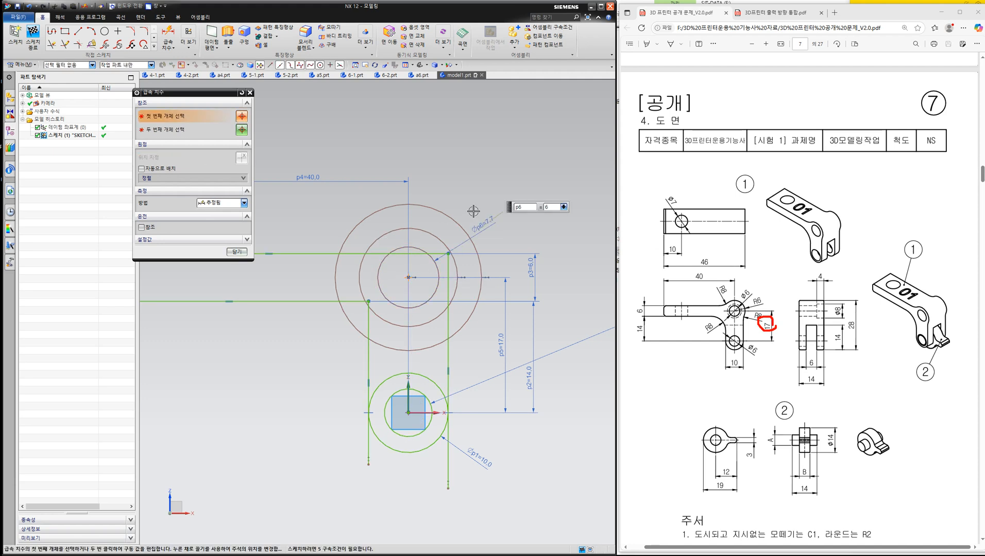
{"action": "key", "text": "Return"}
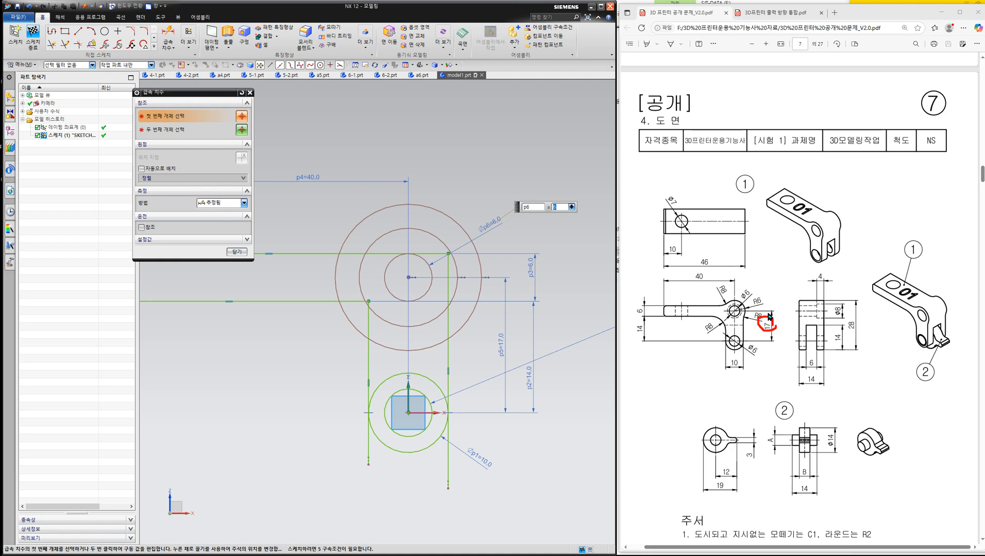
{"action": "left_click", "coordinate": [957, 154]}
{"action": "left_click", "coordinate": [956, 155]}
{"action": "left_click_drag", "start_coordinate": [765, 308], "coordinate": [759, 298]}
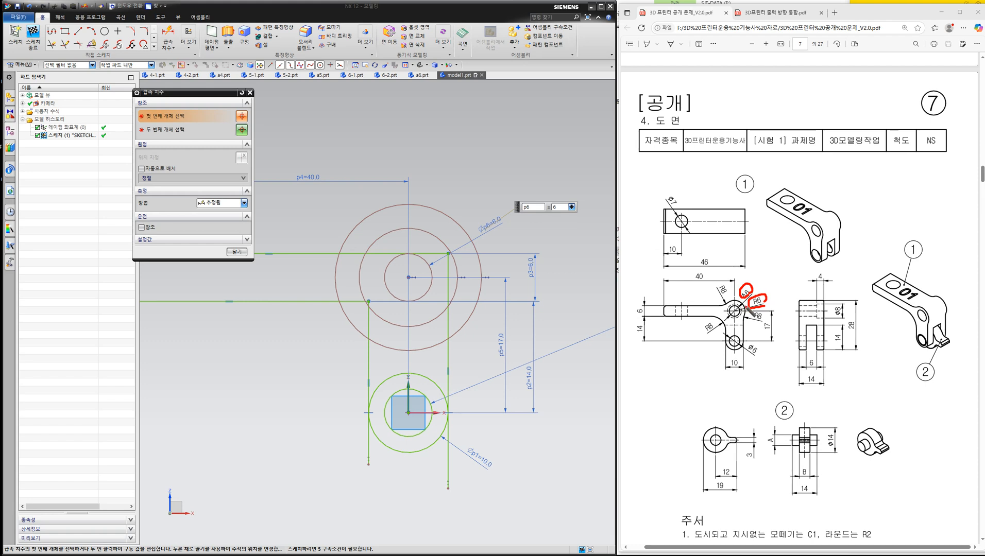
- Dimension the diameter of the middle upper circle and set it to 8 mm
{"action": "mouse_move", "coordinate": [846, 316]}
{"action": "left_mouse_down"}
{"action": "mouse_move", "coordinate": [825, 309]}
{"action": "mouse_move", "coordinate": [849, 318]}
{"action": "left_mouse_up"}
{"action": "left_click", "coordinate": [983, 169]}
{"action": "left_click", "coordinate": [441, 240]}
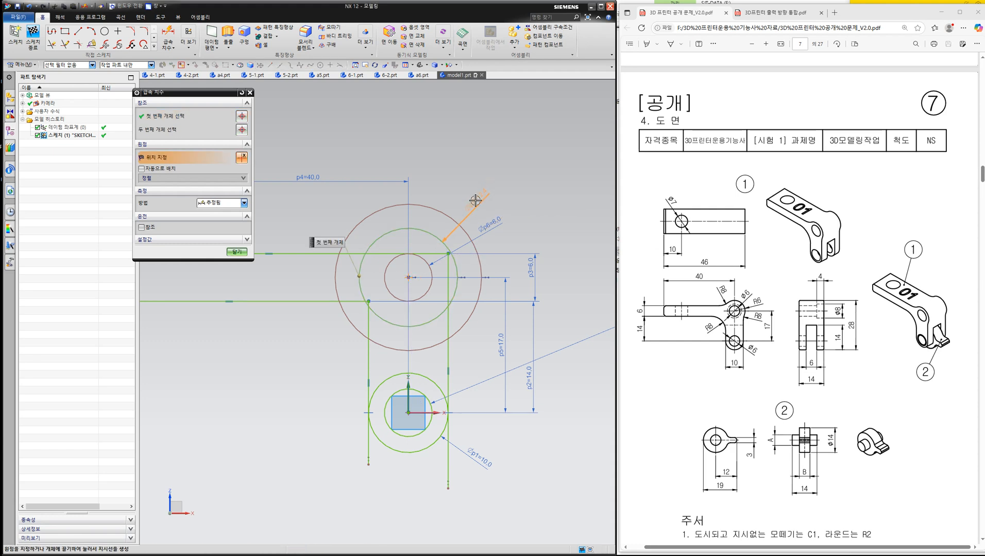
{"action": "left_click", "coordinate": [477, 199]}
{"action": "type", "text": "8"}
{"action": "key", "text": "Return"}
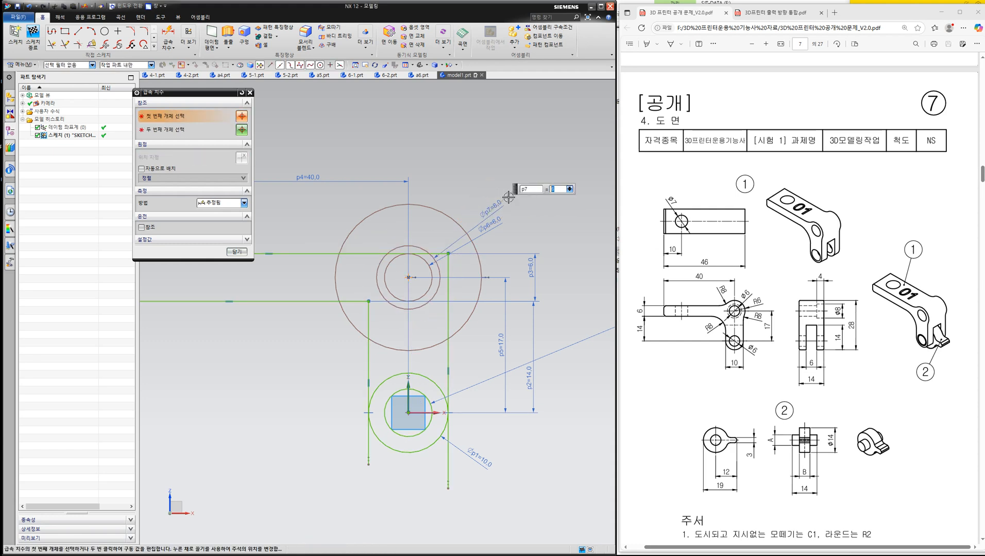
- Dimension the diameter of the outermost upper circle and set it to 12 mm
{"action": "left_click", "coordinate": [449, 217]}
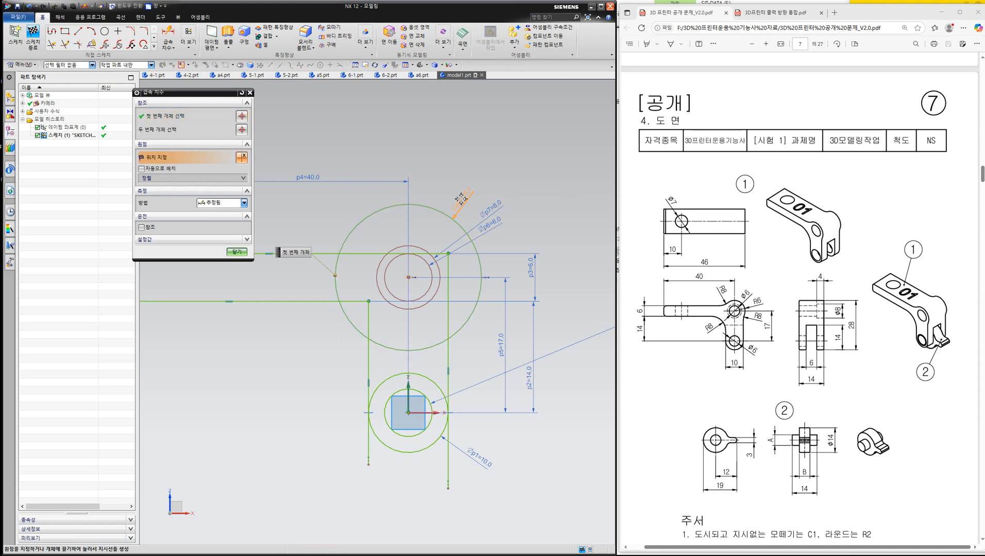
{"action": "left_click", "coordinate": [462, 197]}
{"action": "type", "text": "12"}
{"action": "key", "text": "Return"}
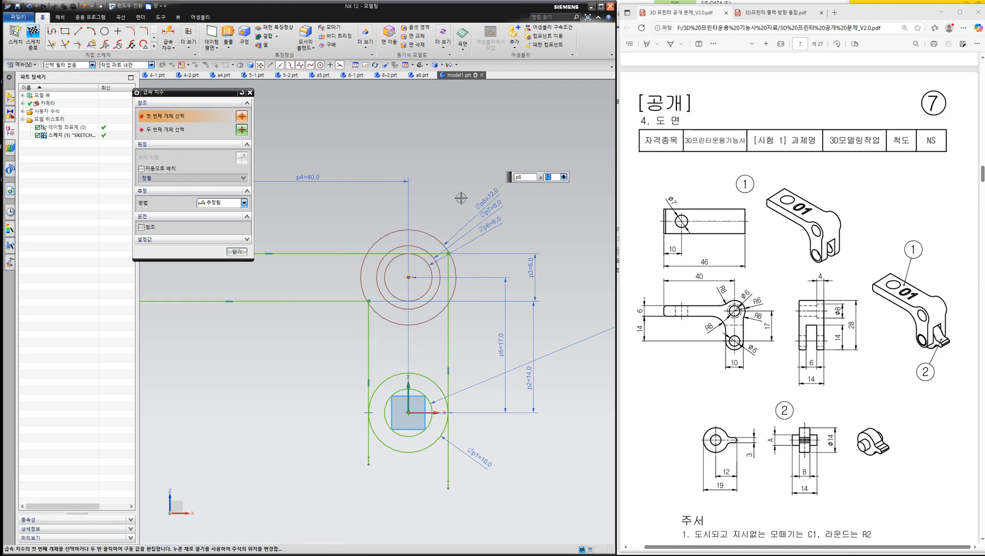
{"action": "key", "text": "Escape"}
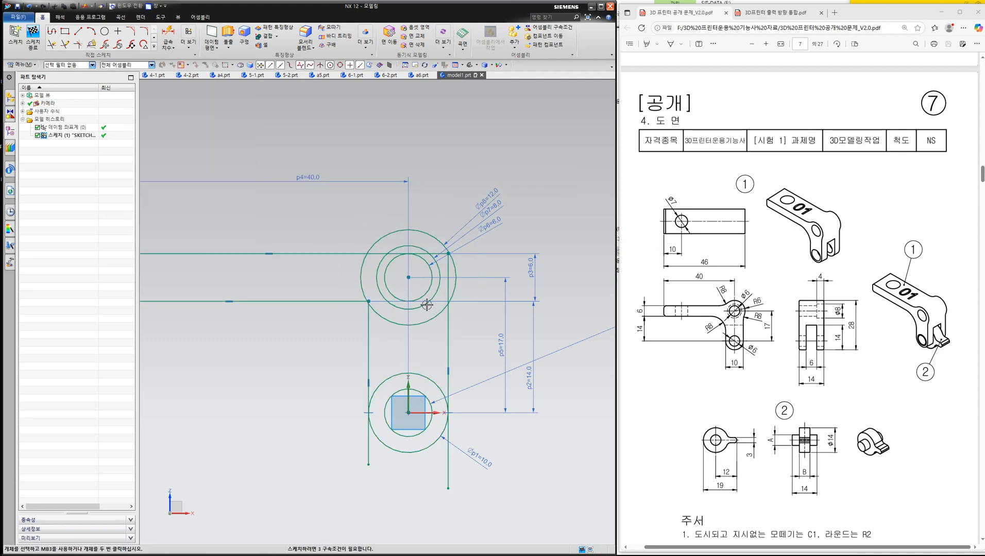
- Trim the right vertical line and the arm's upper edge where they run inside the 12 mm circle
{"action": "scroll", "coordinate": [427, 304], "scroll_direction": "up", "scroll_amount": 2}
{"action": "scroll", "coordinate": [474, 240], "scroll_direction": "up", "scroll_amount": 2}
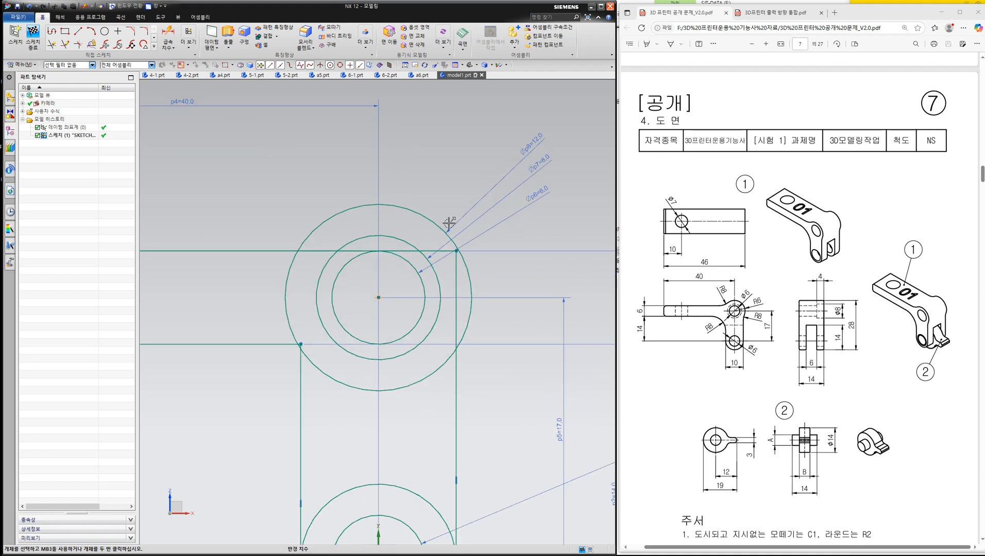
{"action": "key", "text": "t"}
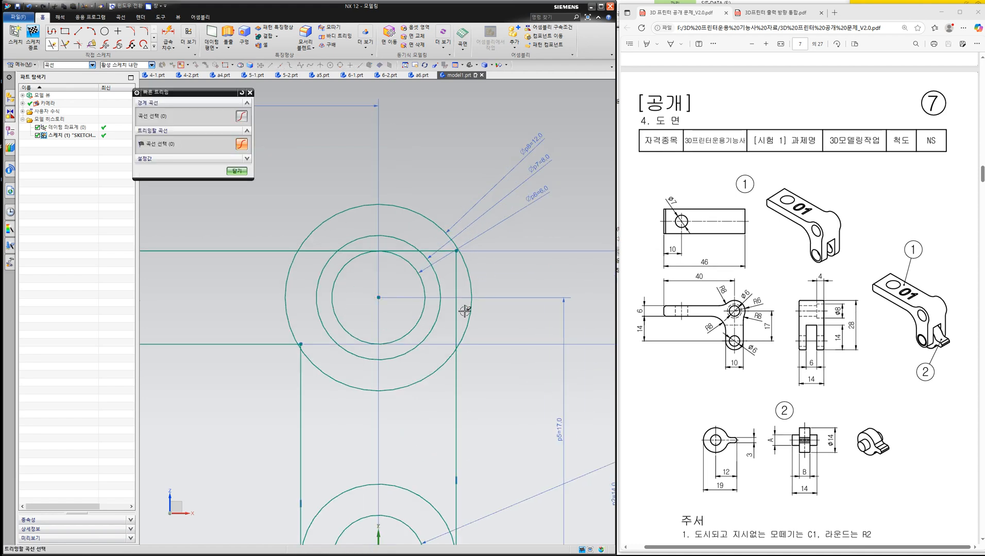
{"action": "left_click", "coordinate": [456, 309]}
{"action": "left_click", "coordinate": [404, 251]}
{"action": "left_click", "coordinate": [354, 251]}
{"action": "left_click", "coordinate": [313, 250]}
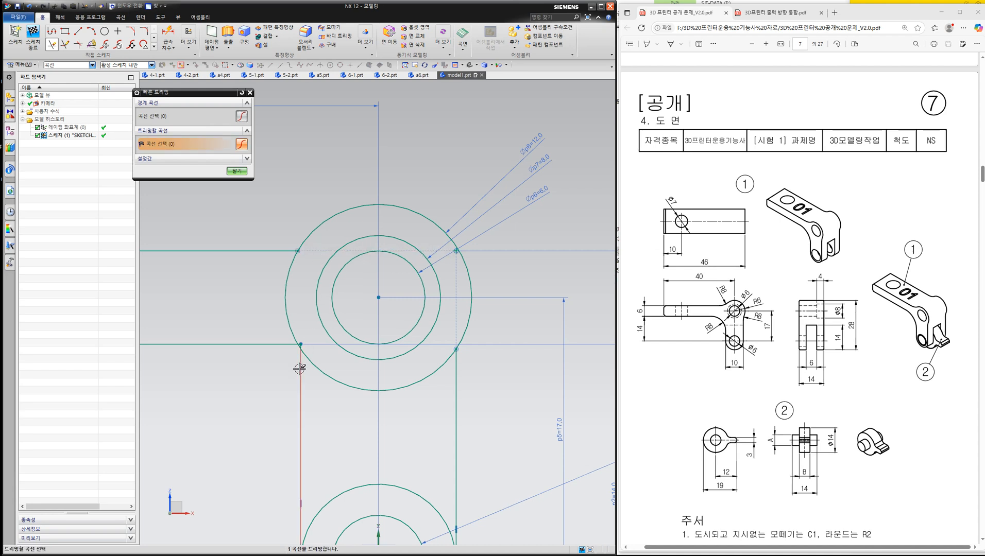
- Trim away the lower arc of the 12 mm circle and the line ends inside it at the profile's inner corner
{"action": "left_click", "coordinate": [331, 376]}
{"action": "scroll", "coordinate": [298, 345], "scroll_direction": "up", "scroll_amount": 5}
{"action": "left_click", "coordinate": [302, 348]}
{"action": "left_click", "coordinate": [297, 346]}
{"action": "scroll", "coordinate": [304, 289], "scroll_direction": "down", "scroll_amount": 1}
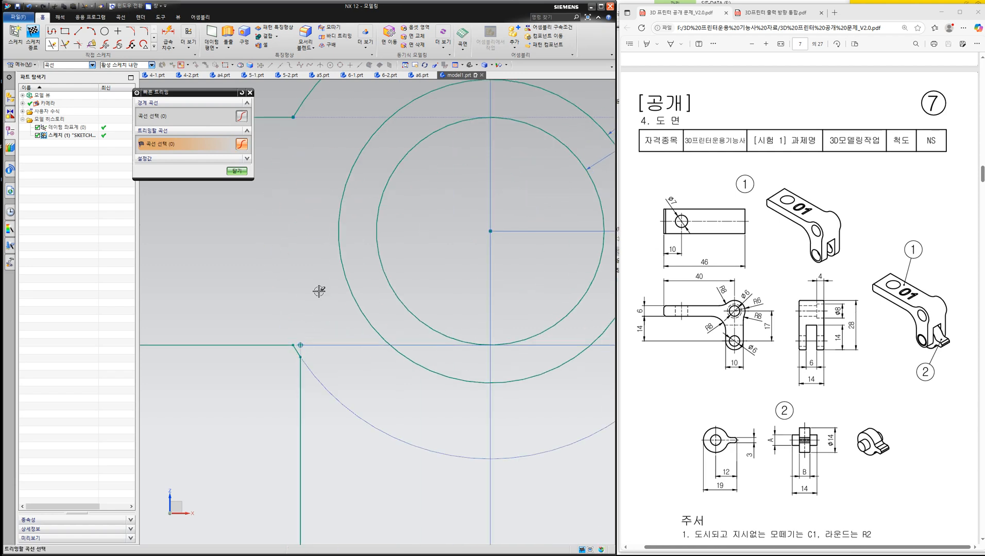
{"action": "scroll", "coordinate": [317, 290], "scroll_direction": "down", "scroll_amount": 3}
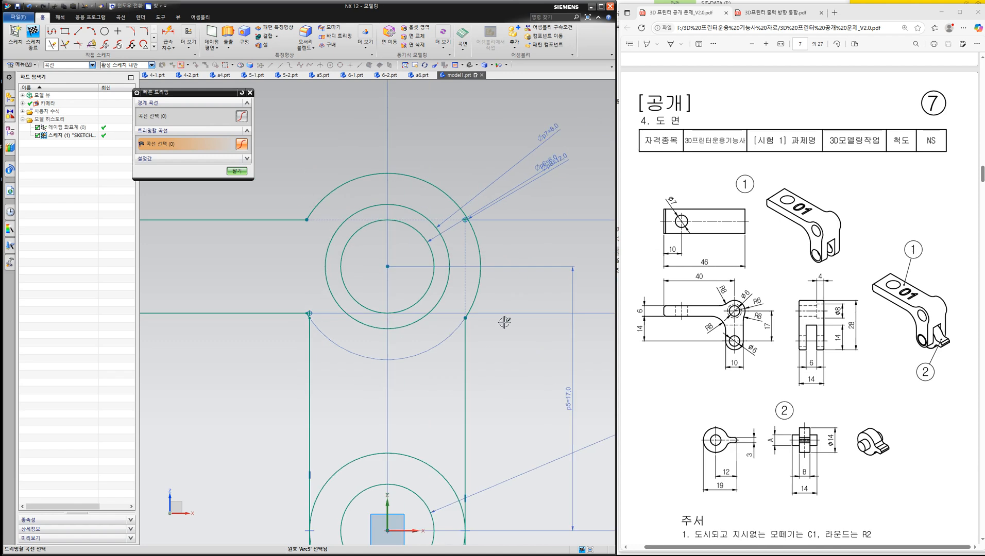
{"action": "key", "text": "Escape"}
{"action": "scroll", "coordinate": [387, 334], "scroll_direction": "down", "scroll_amount": 1}
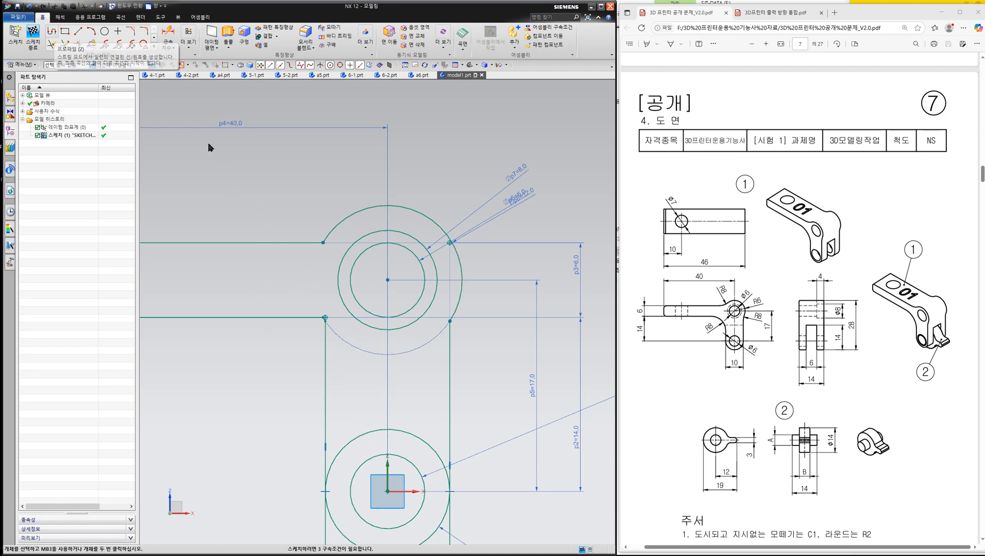
- Constrain the upper circles' centre to lie on the sketch's vertical axis with a Point on Curve constraint
{"action": "key", "text": "c"}
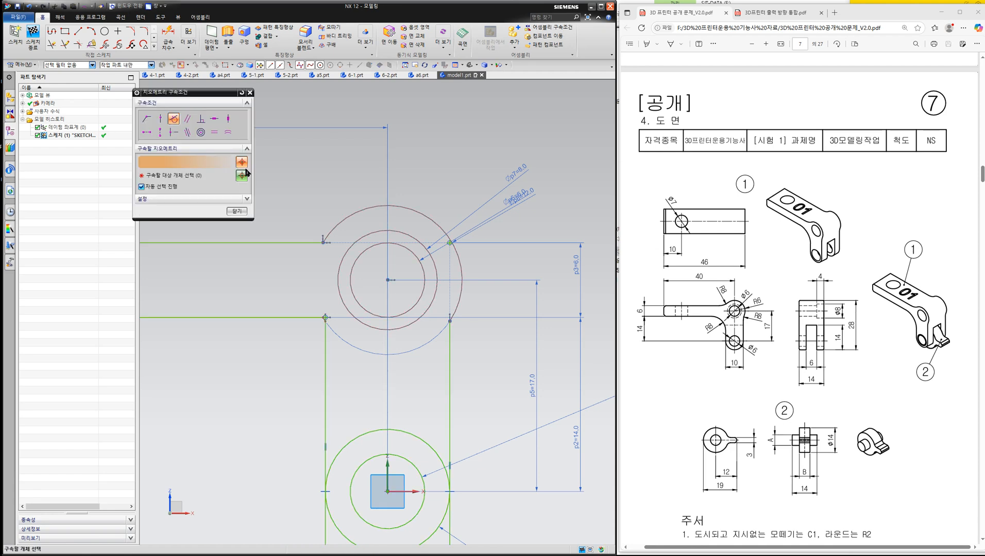
{"action": "left_click", "coordinate": [160, 122]}
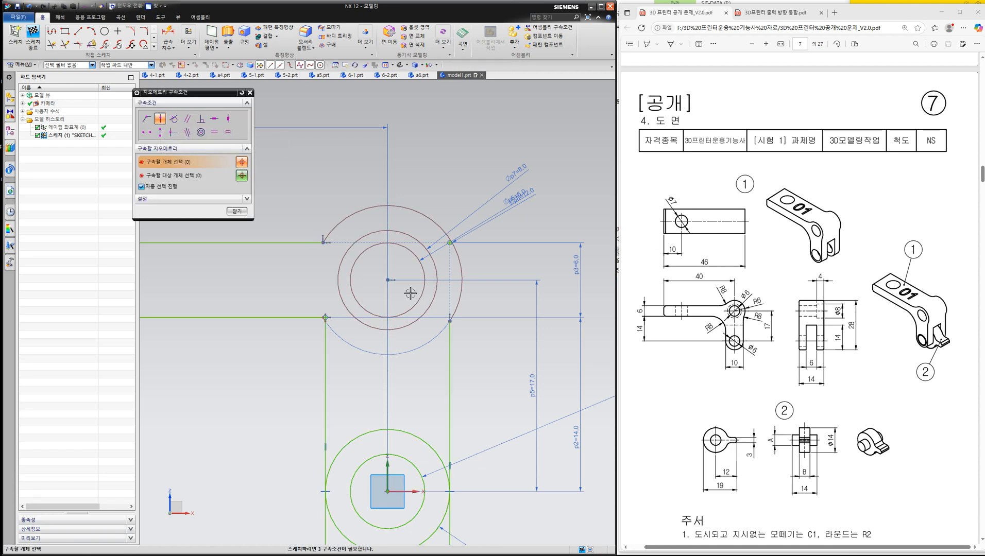
{"action": "left_click", "coordinate": [387, 280]}
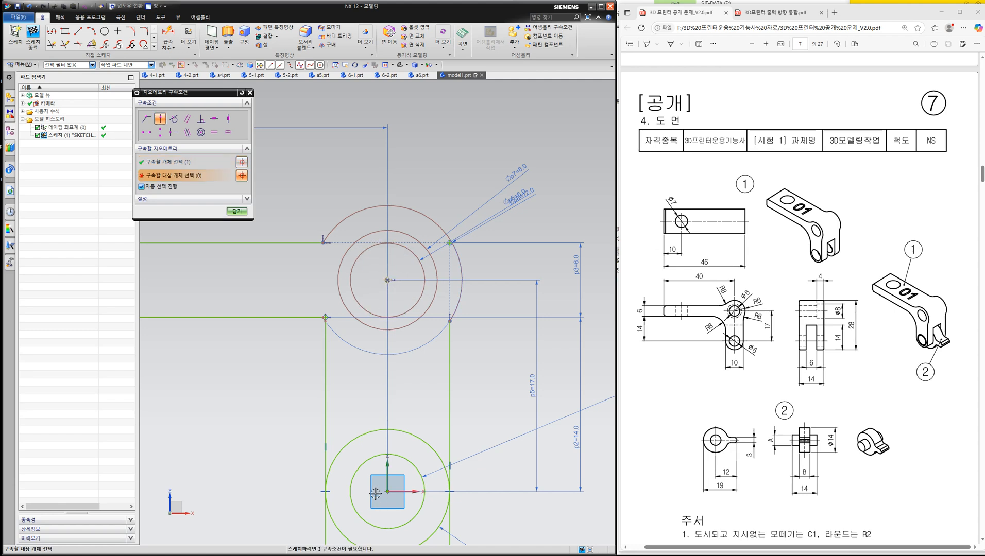
{"action": "left_click", "coordinate": [387, 467]}
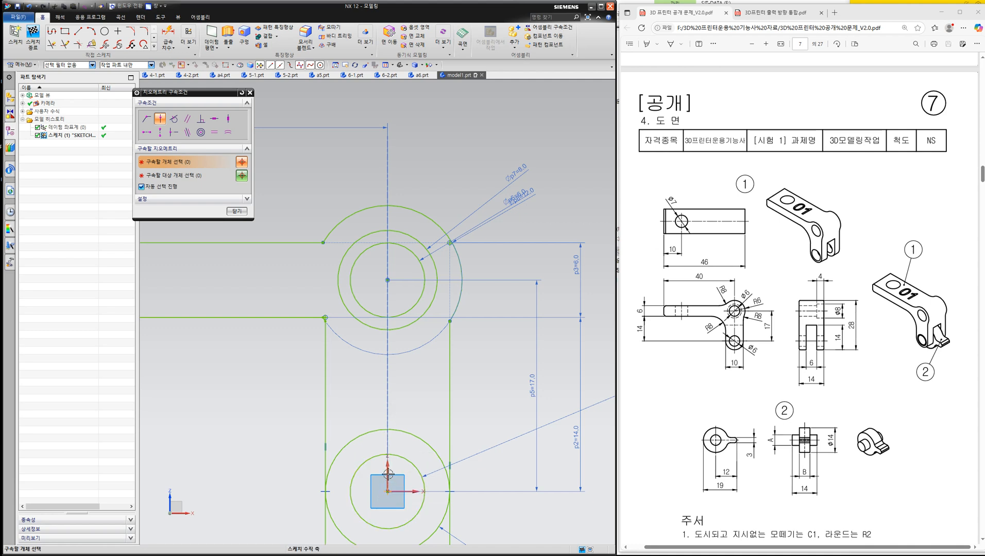
{"action": "left_click", "coordinate": [237, 211]}
- Trim the vertical lines' ends overhanging below the lower pivot and the upper half of the 10 mm circle
{"action": "scroll", "coordinate": [423, 308], "scroll_direction": "down", "scroll_amount": 2}
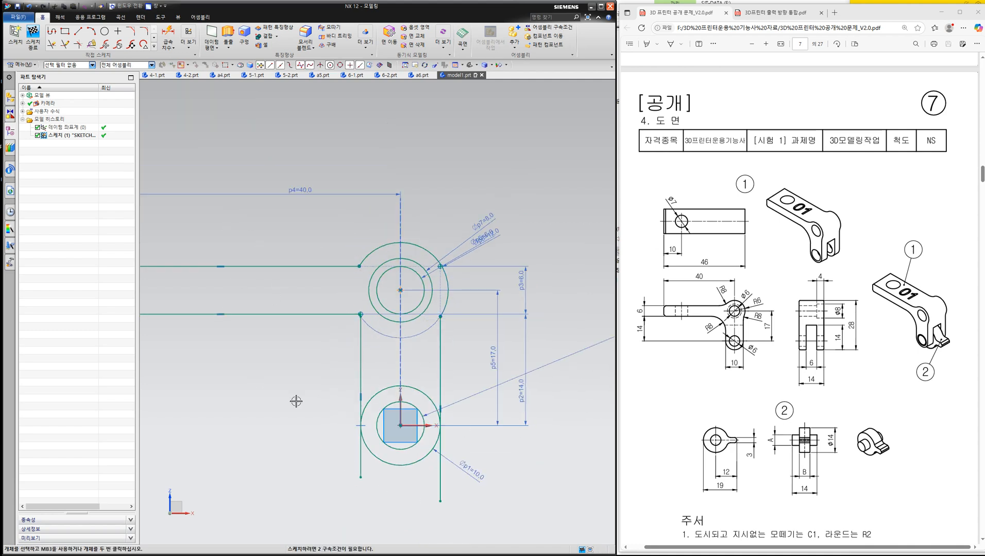
{"action": "key", "text": "t"}
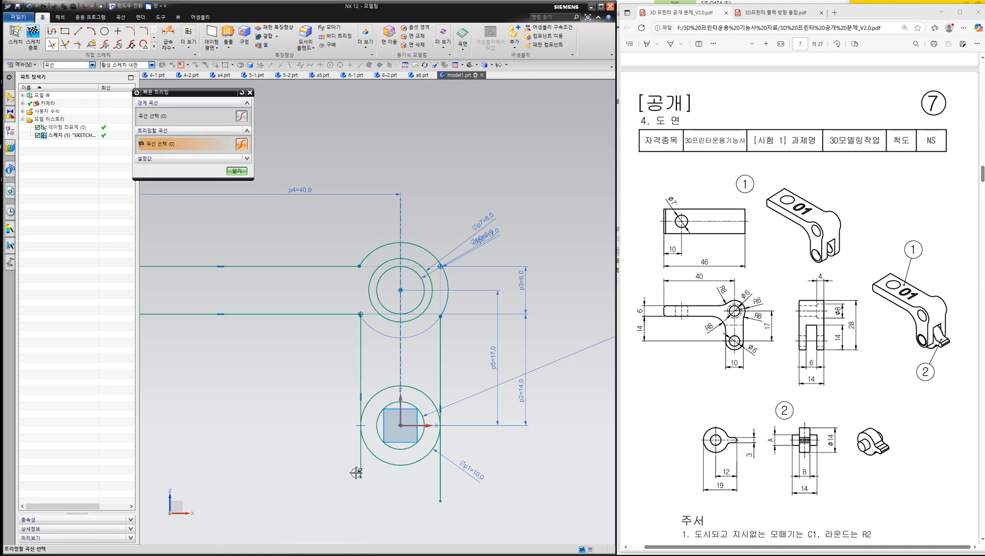
{"action": "left_click", "coordinate": [361, 466]}
{"action": "left_click", "coordinate": [441, 466]}
{"action": "left_click", "coordinate": [426, 407]}
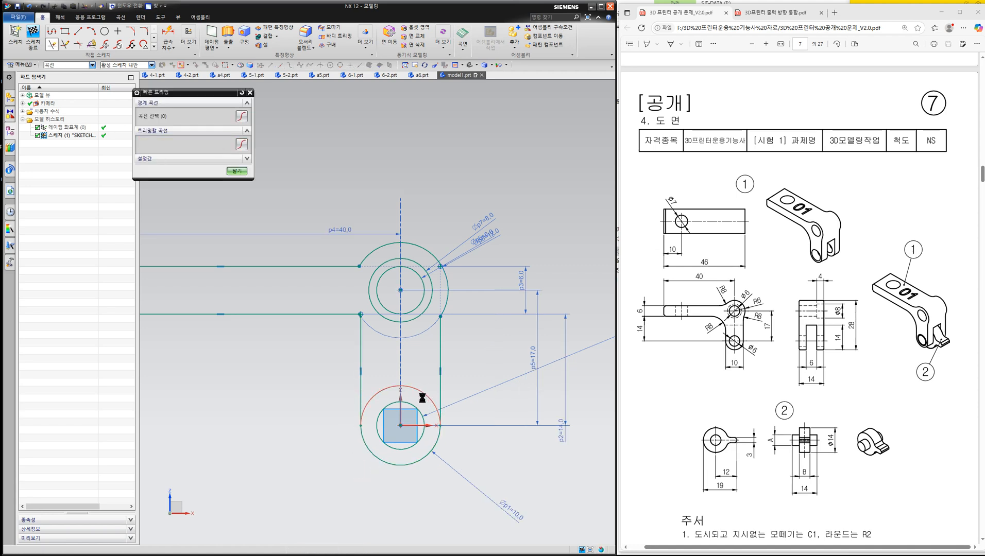
{"action": "middle_click", "coordinate": [325, 421]}
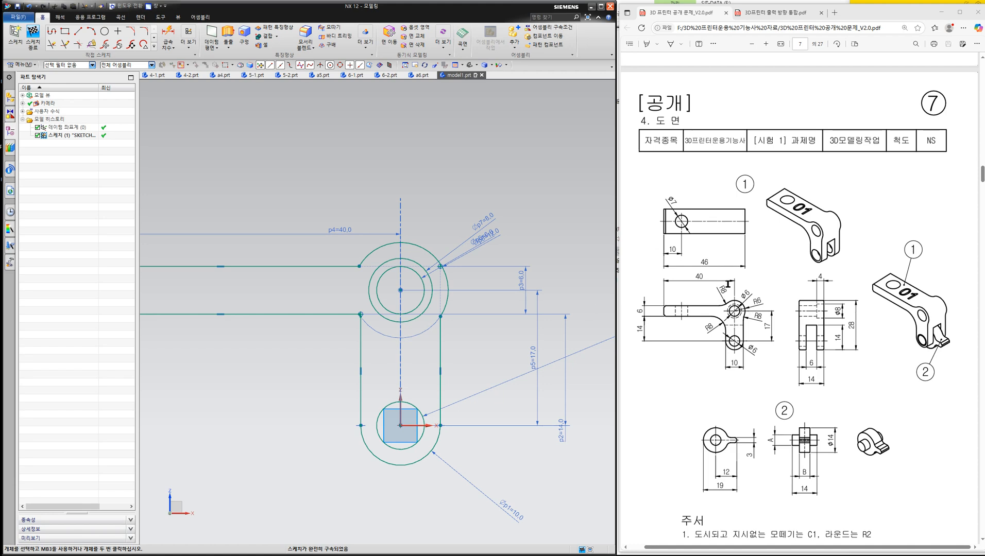
- Add 8 mm fillets at the arm's inner corner and where the right vertical line and upper edge meet the 12 mm arc
{"action": "key", "text": "ctrl+2"}
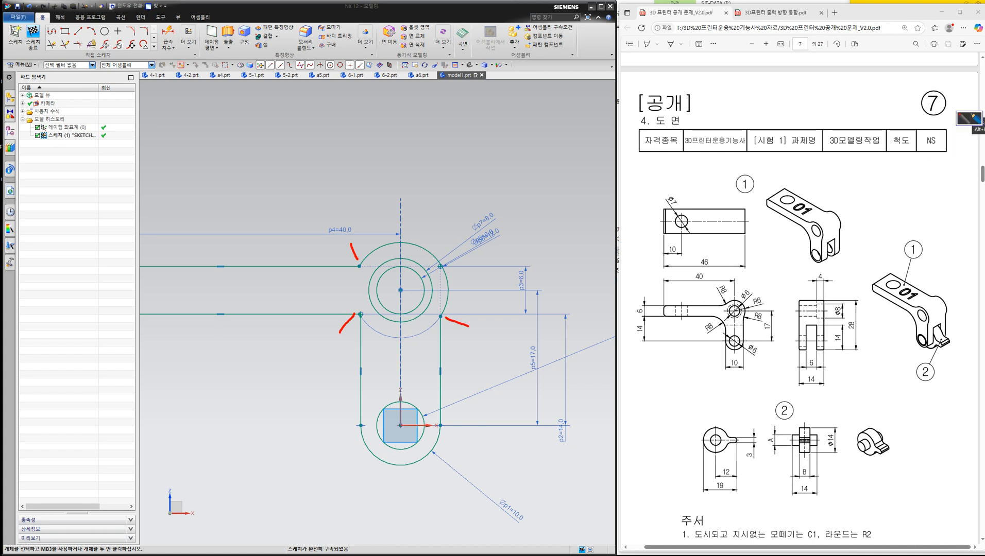
{"action": "left_click", "coordinate": [983, 177]}
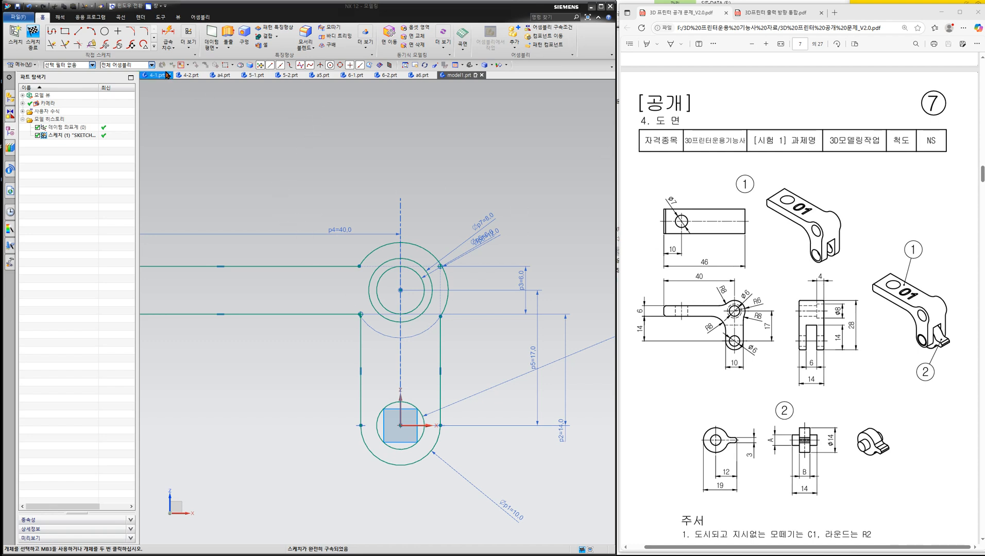
{"action": "left_click", "coordinate": [146, 32]}
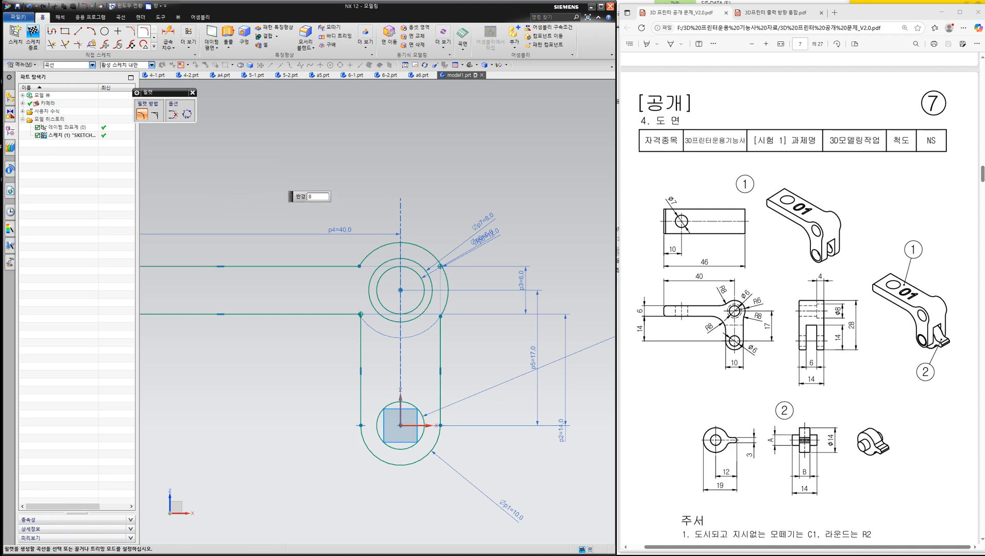
{"action": "left_click", "coordinate": [336, 316]}
{"action": "left_click", "coordinate": [362, 338]}
{"action": "left_click", "coordinate": [440, 344]}
{"action": "left_click", "coordinate": [448, 300]}
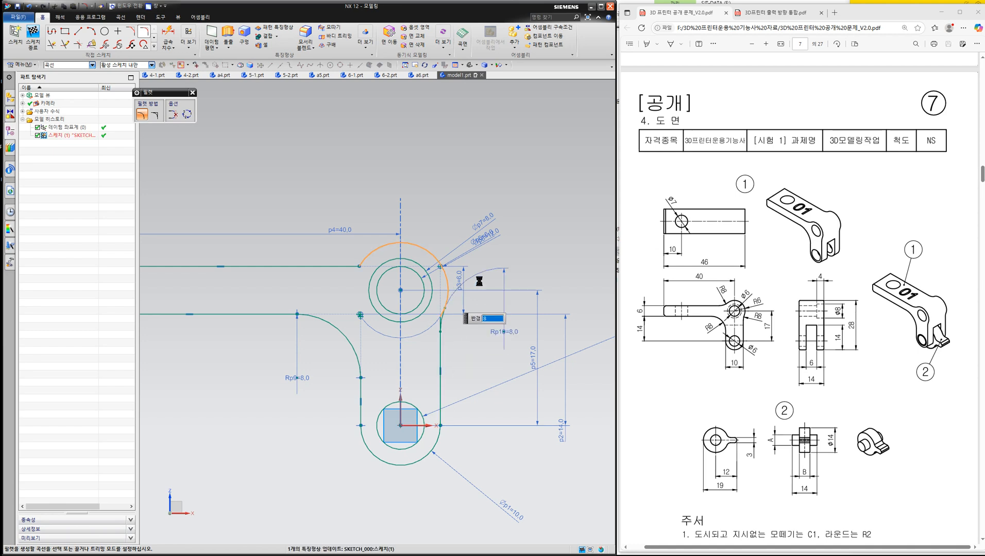
{"action": "left_click", "coordinate": [331, 266]}
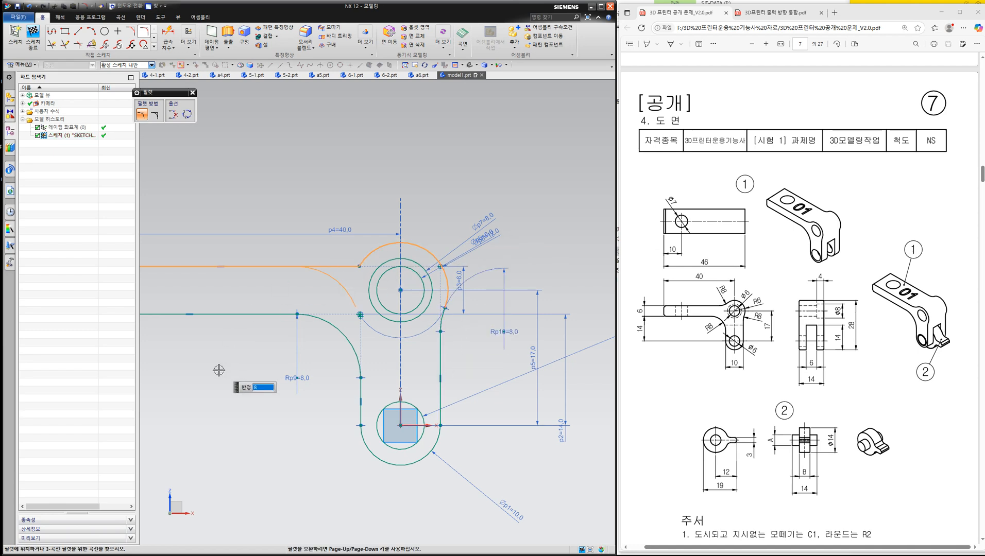
{"action": "left_click", "coordinate": [371, 247]}
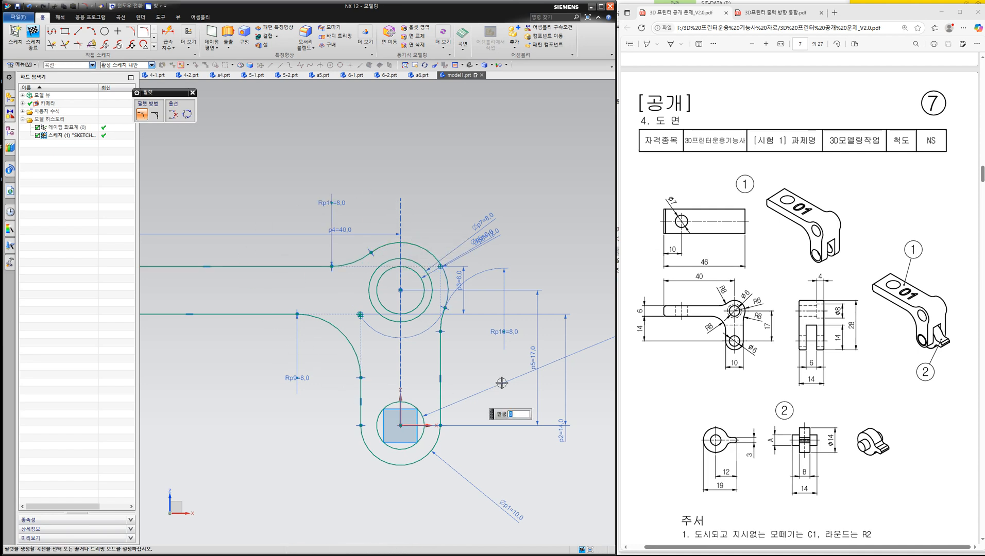
- Round both corners of the arm's free end with 2 mm fillets
{"action": "scroll", "coordinate": [359, 250], "scroll_direction": "down", "scroll_amount": 2}
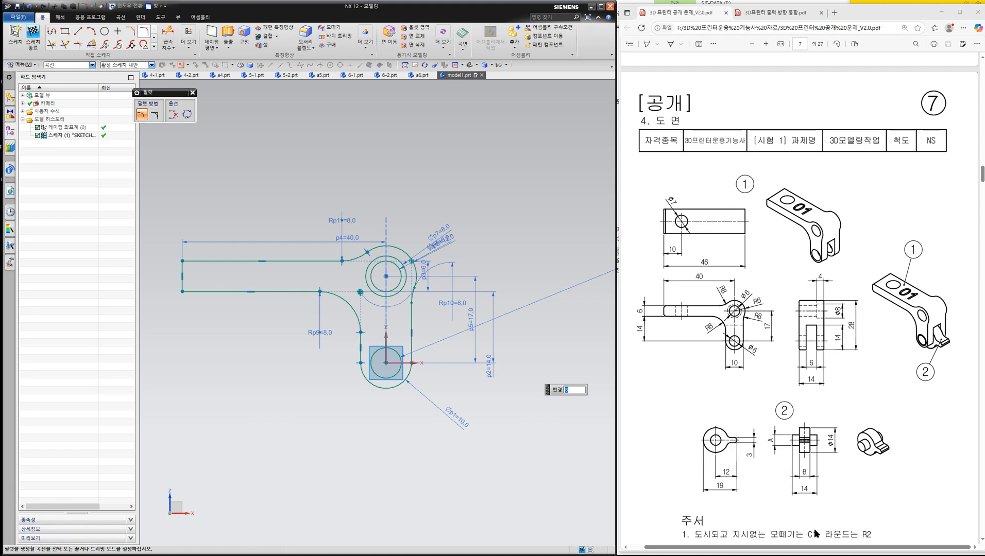
{"action": "left_click_drag", "start_coordinate": [859, 535], "coordinate": [867, 535]}
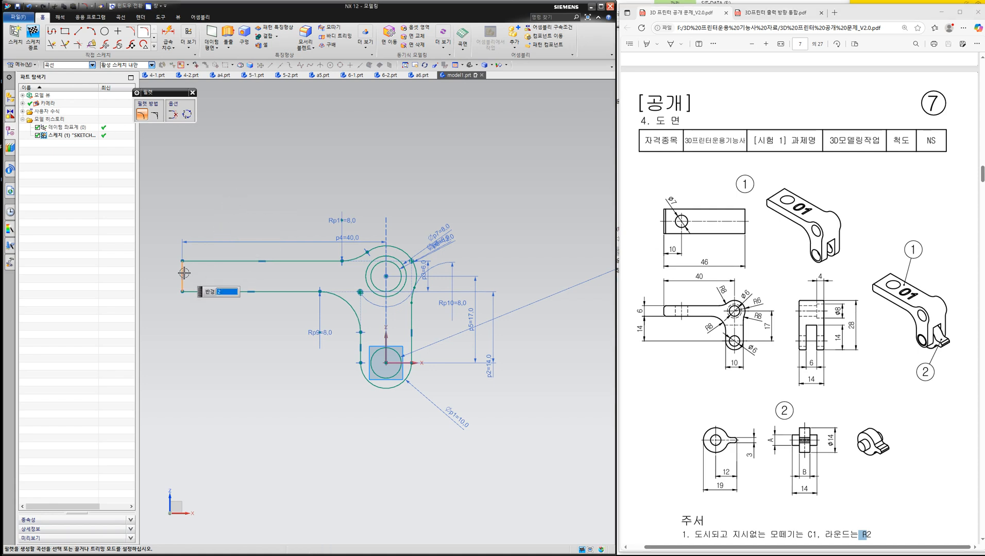
{"action": "left_click", "coordinate": [194, 259]}
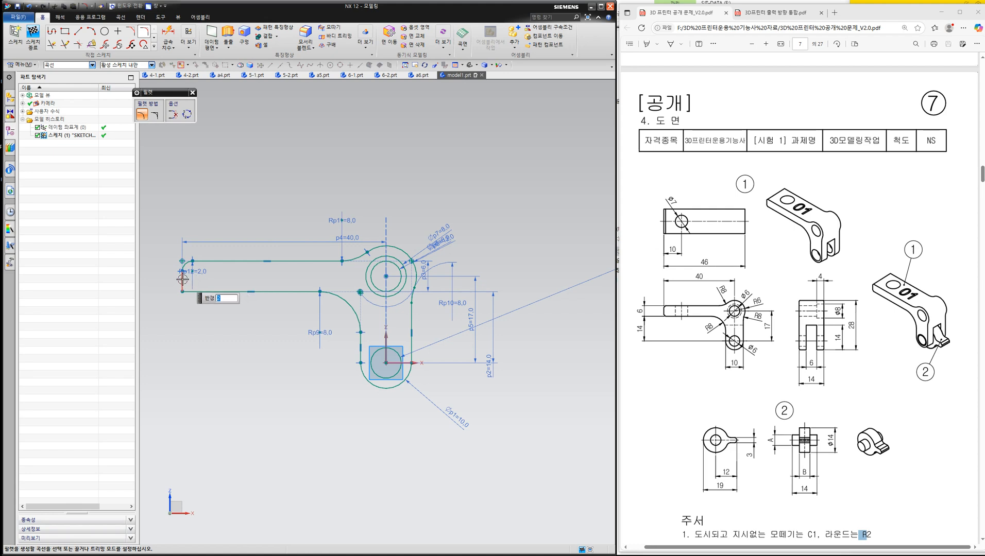
{"action": "left_click", "coordinate": [195, 290]}
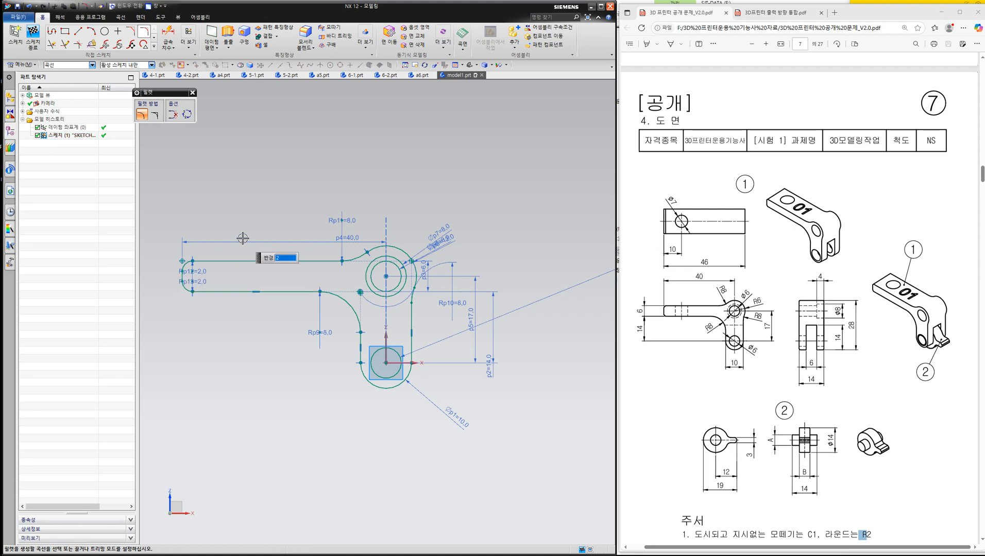
{"action": "key", "text": "Escape"}
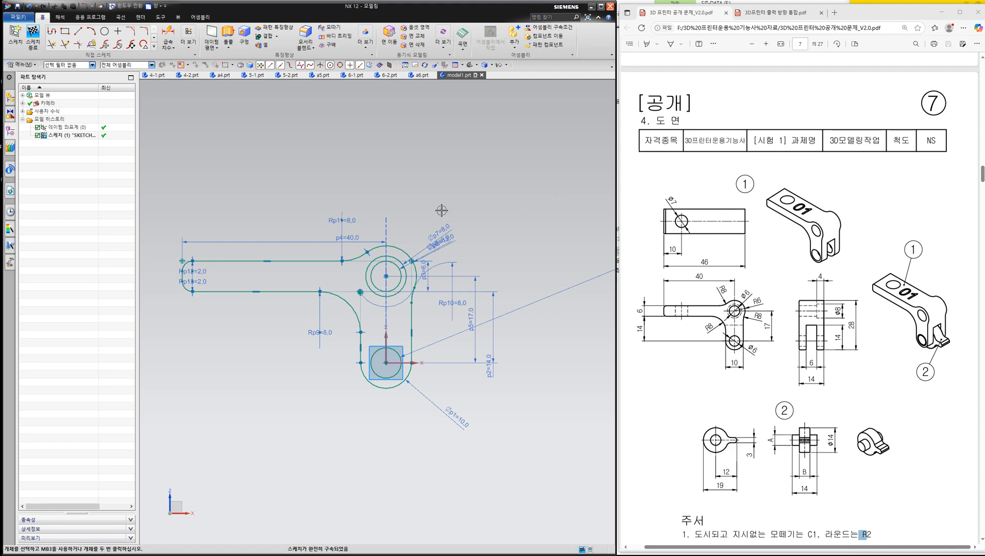
- Sketch a vertical line crossing the arm near its free end, extending past both edges
{"action": "left_click", "coordinate": [79, 32]}
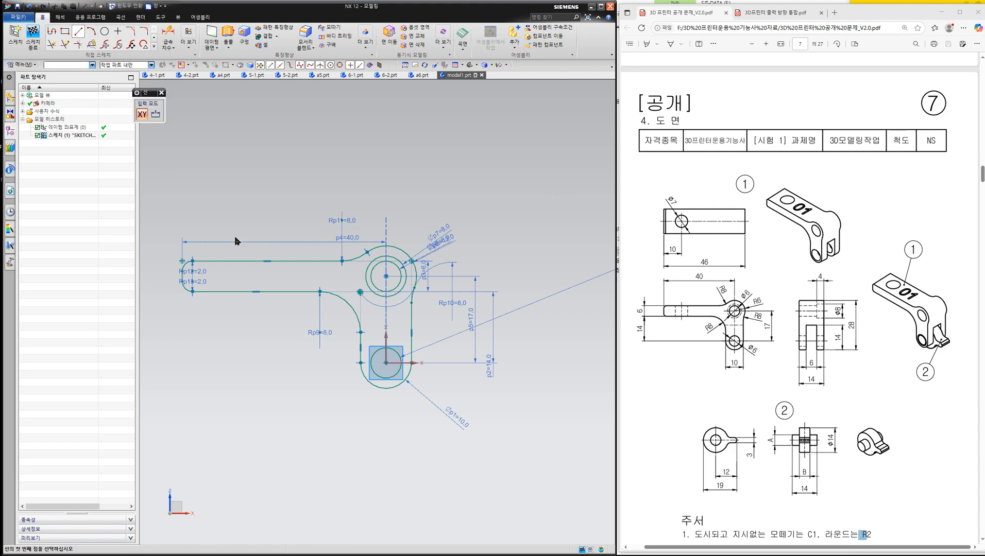
{"action": "left_click", "coordinate": [212, 230]}
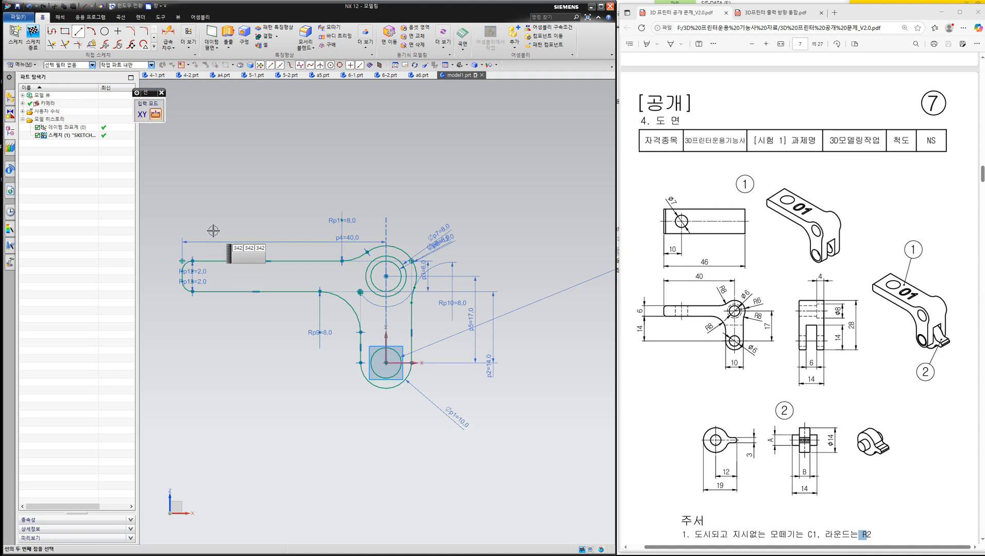
{"action": "left_click", "coordinate": [212, 329]}
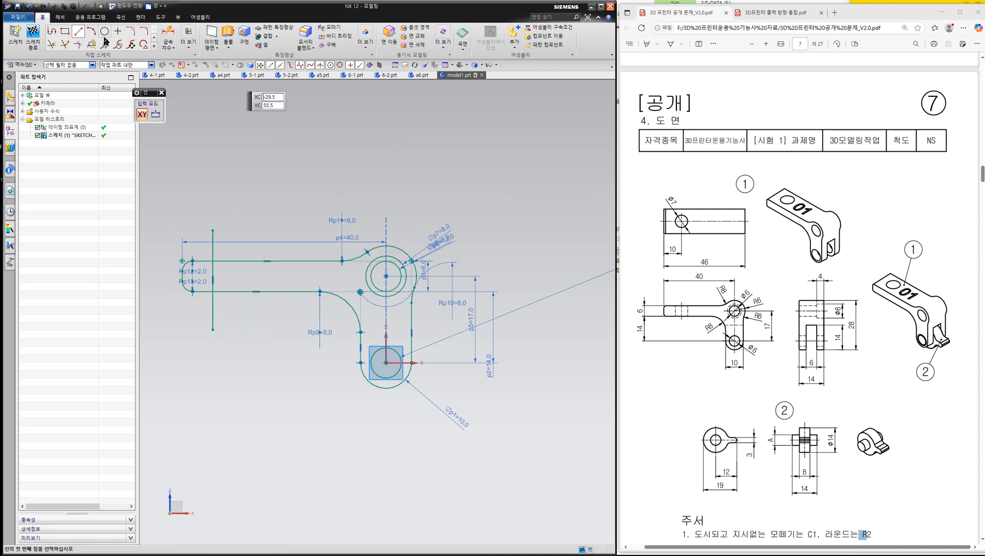
- Dimension the vertical line crossing the arm at 10 mm from the arm's free end
{"action": "left_click", "coordinate": [165, 37]}
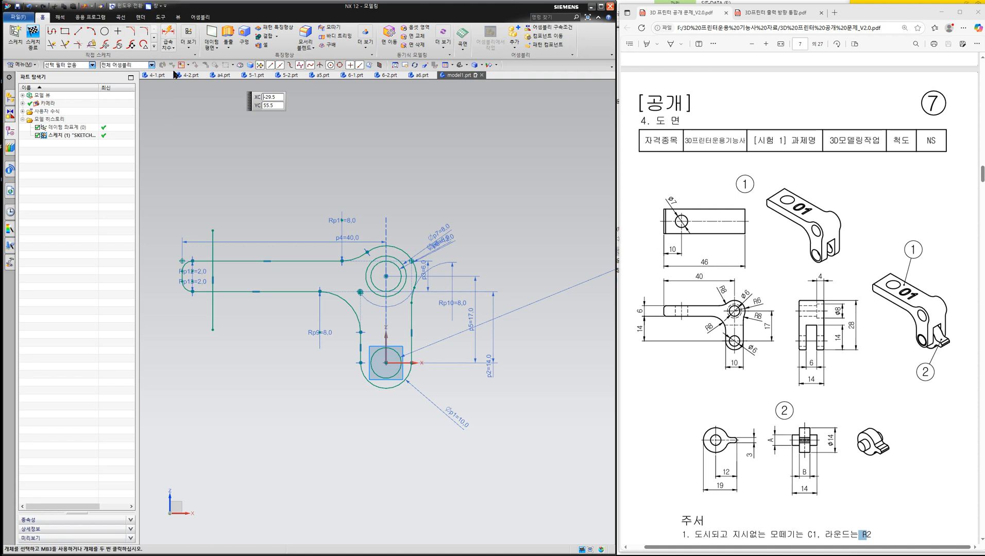
{"action": "left_click", "coordinate": [182, 282]}
{"action": "left_click", "coordinate": [212, 330]}
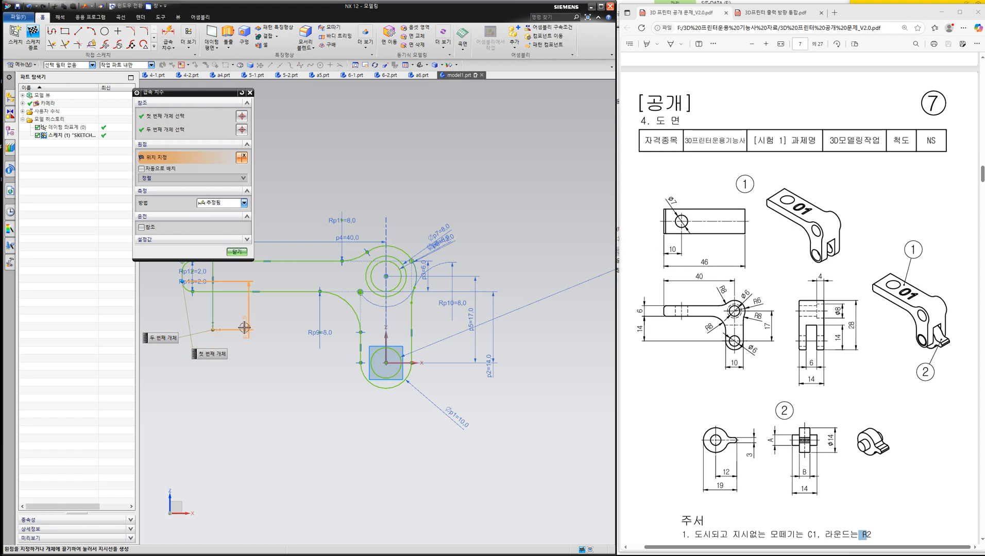
{"action": "left_click", "coordinate": [187, 373]}
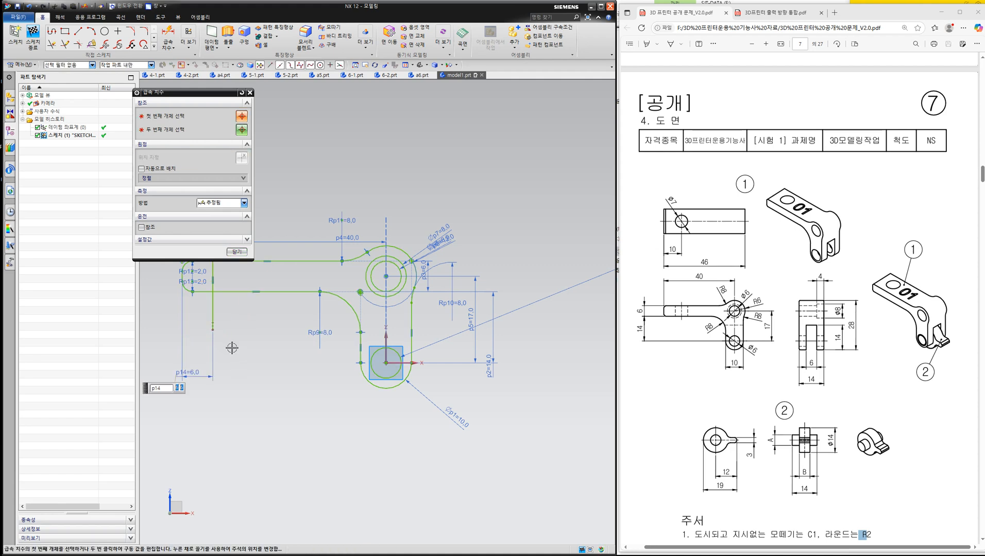
{"action": "type", "text": "10"}
{"action": "key", "text": "Return"}
{"action": "key", "text": "Escape"}
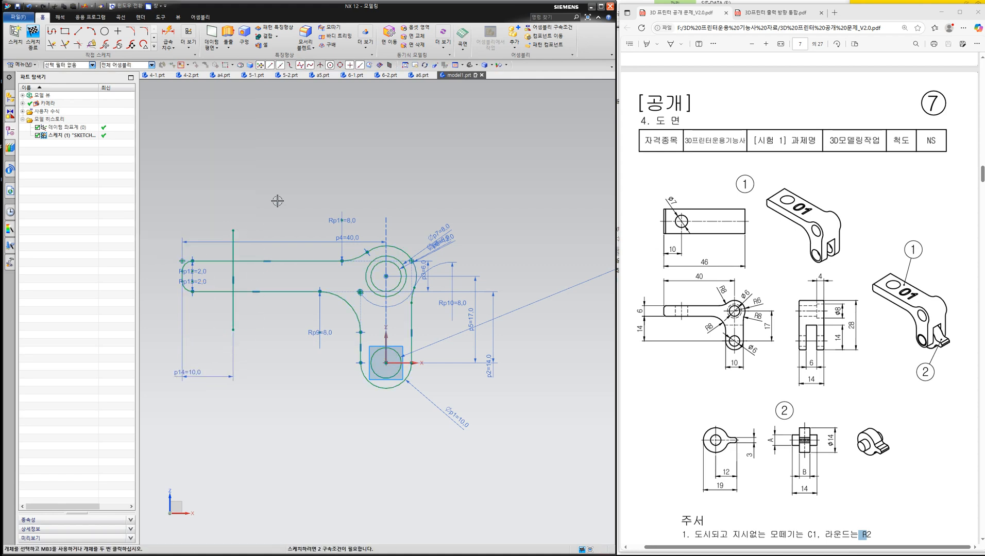
- Finish the profile sketch and return to the 3D view
{"action": "key", "text": "t"}
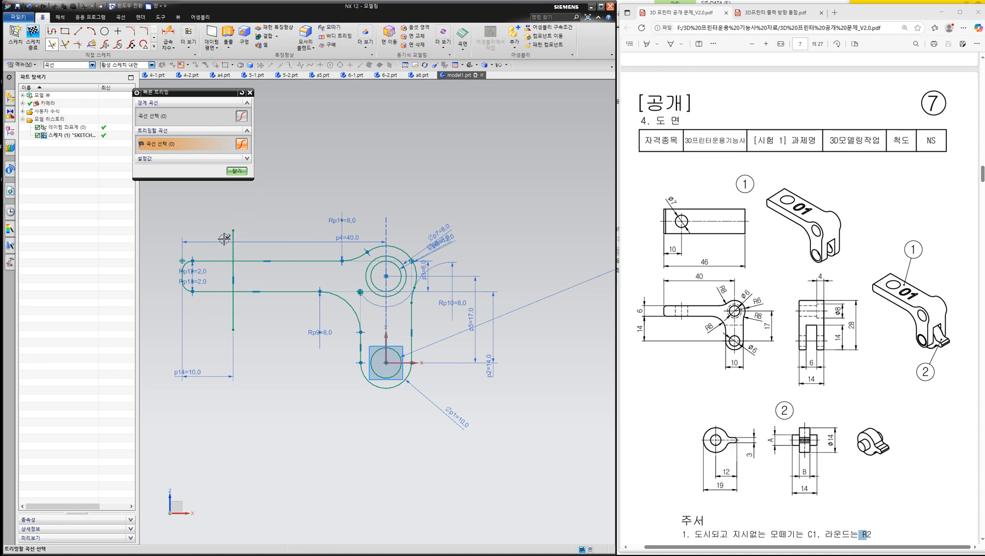
{"action": "left_click", "coordinate": [239, 172]}
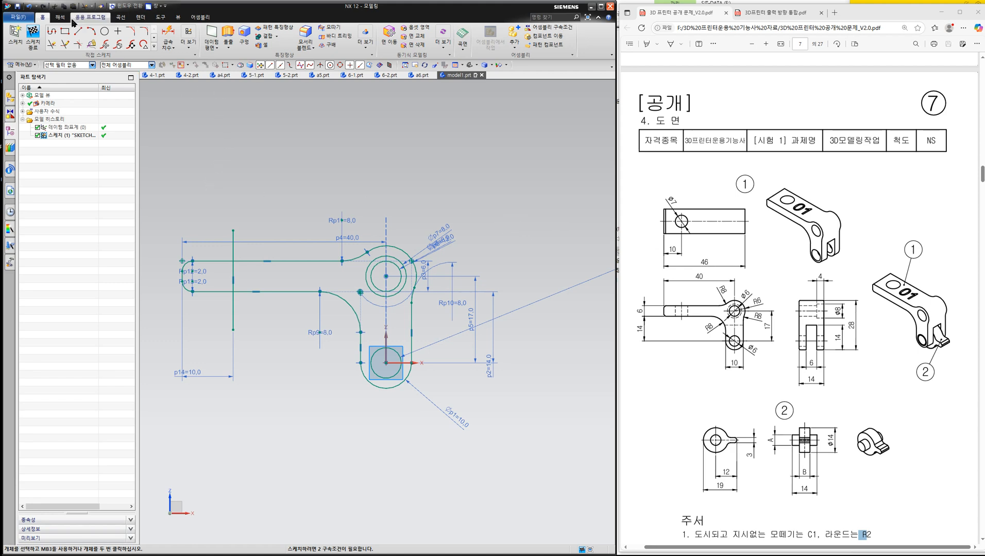
{"action": "left_click", "coordinate": [33, 38]}
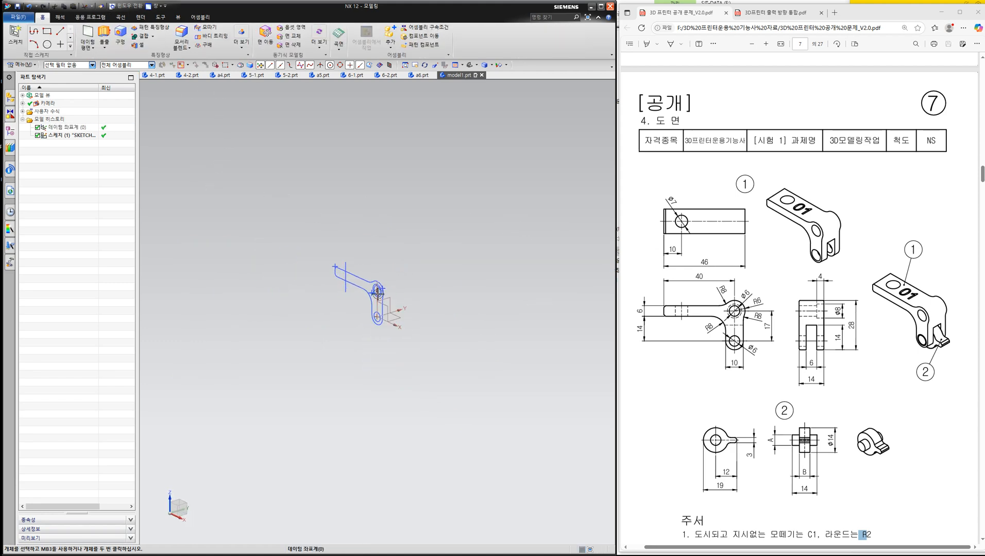
{"action": "scroll", "coordinate": [334, 293], "scroll_direction": "up", "scroll_amount": 2}
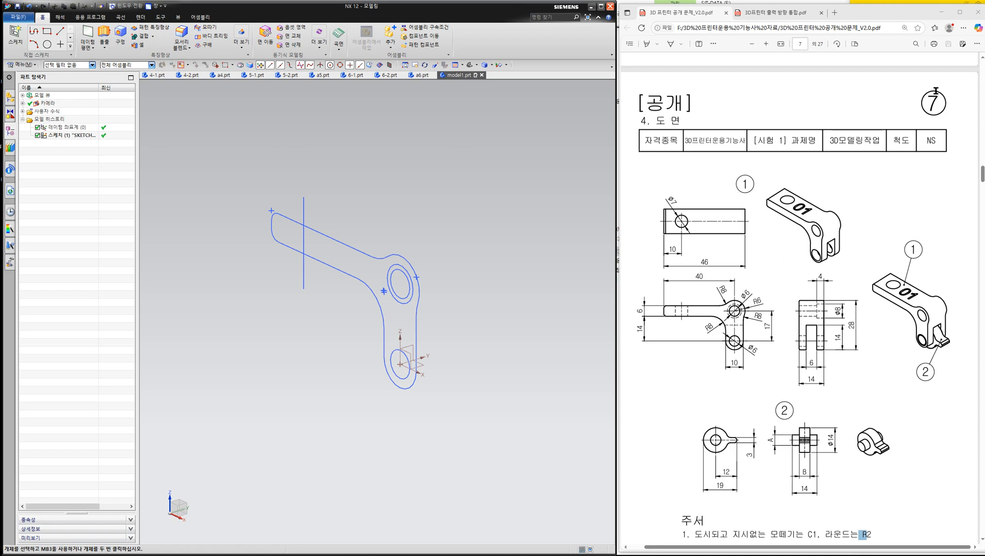
- Reopen the profile sketch and draw a horizontal line across the lower leg between the two pivots, extending past both edges
{"action": "left_click_drag", "start_coordinate": [725, 325], "coordinate": [754, 325]}
{"action": "double_click", "coordinate": [57, 135]}
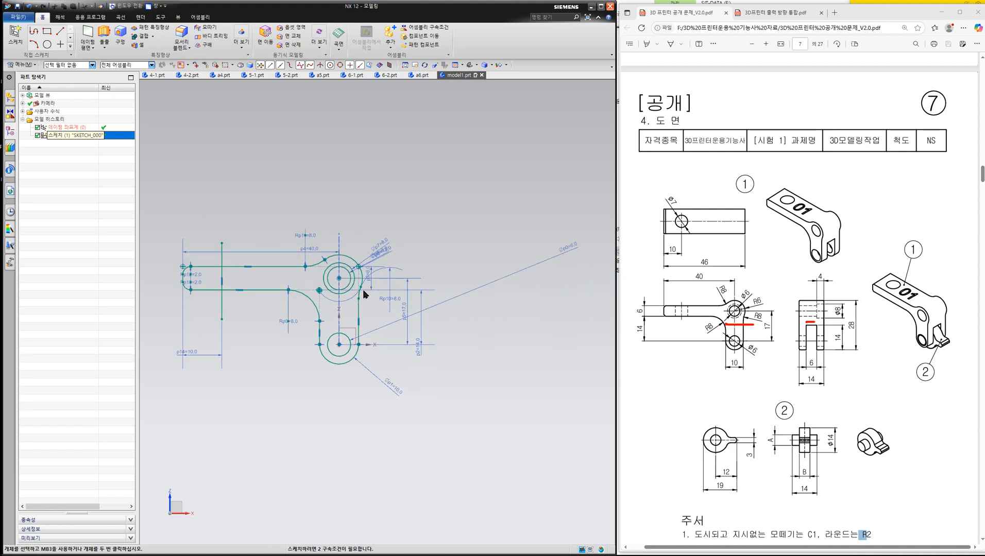
{"action": "left_click", "coordinate": [78, 31]}
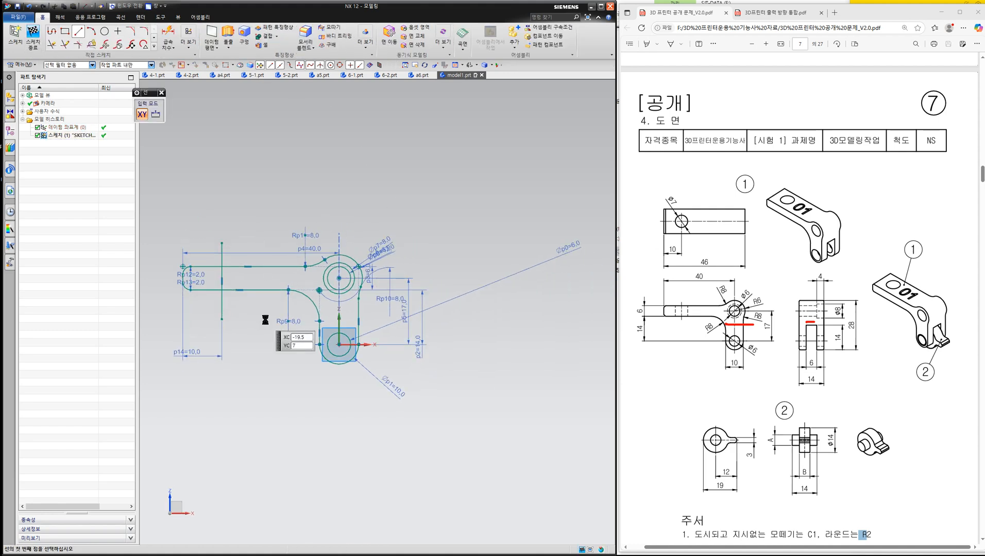
{"action": "left_click", "coordinate": [303, 322]}
{"action": "left_click", "coordinate": [375, 321]}
{"action": "scroll", "coordinate": [355, 329], "scroll_direction": "up", "scroll_amount": 4}
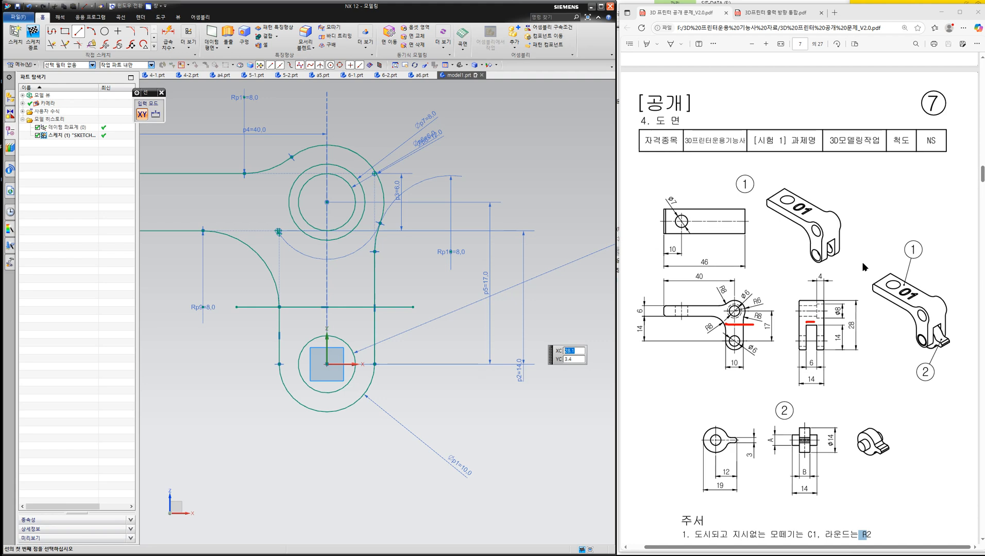
- Dimension the horizontal line at 14 mm above the lowest point of the leg's bottom arc
{"action": "left_click", "coordinate": [168, 37]}
{"action": "left_click", "coordinate": [413, 307]}
{"action": "left_click", "coordinate": [329, 413]}
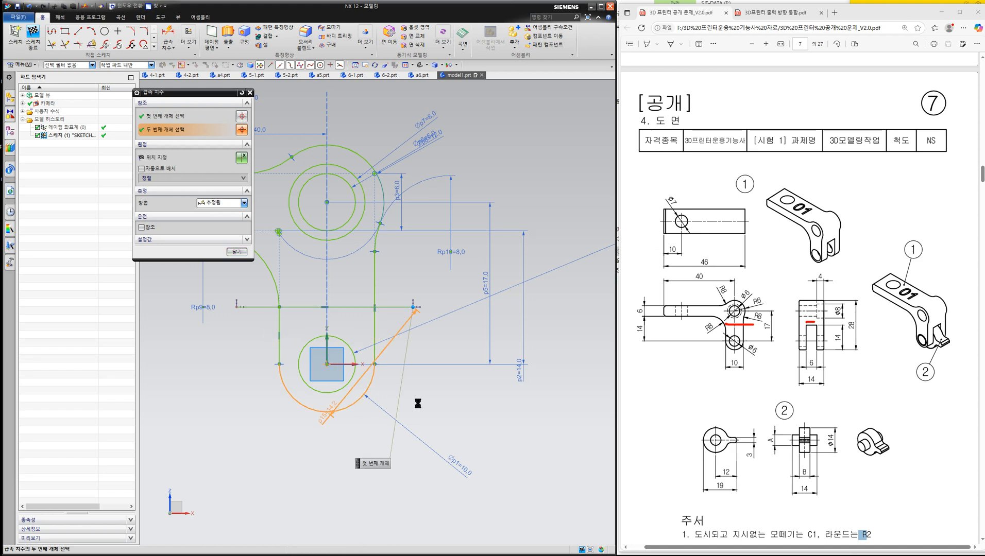
{"action": "left_click", "coordinate": [427, 383]}
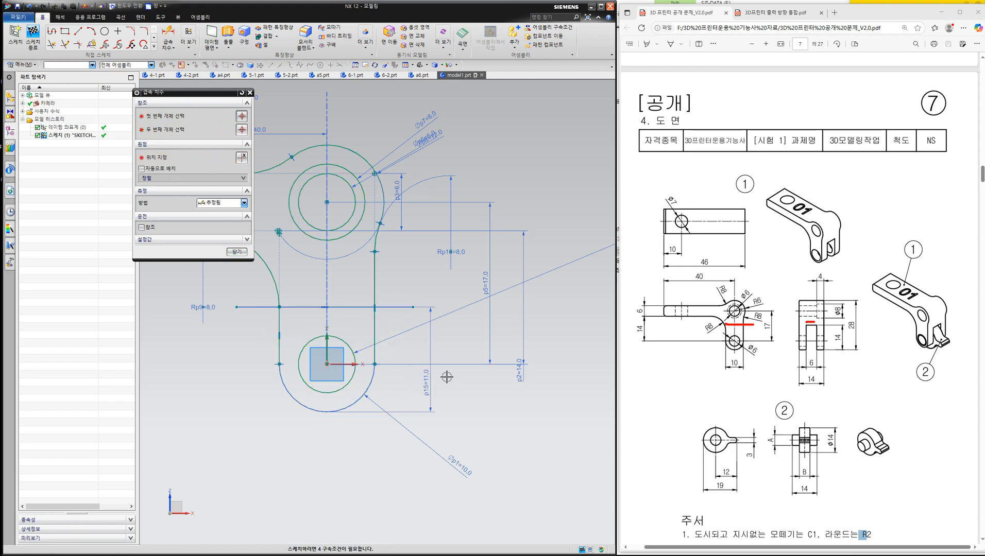
{"action": "type", "text": "14"}
{"action": "key", "text": "Return"}
{"action": "key", "text": "Escape"}
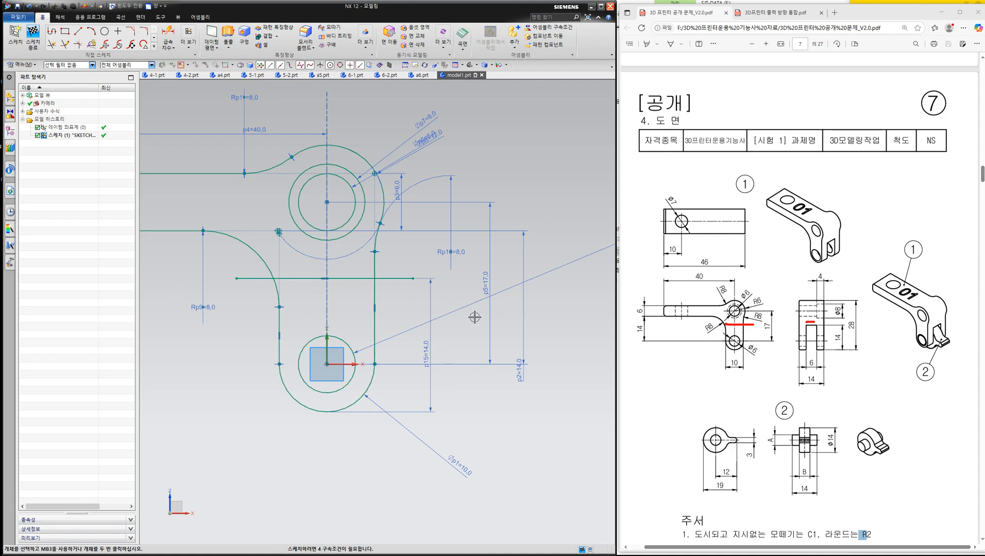
- Trim the horizontal line's ends overhanging both sides of the leg and finish the sketch
{"action": "key", "text": "t"}
{"action": "left_click", "coordinate": [396, 278]}
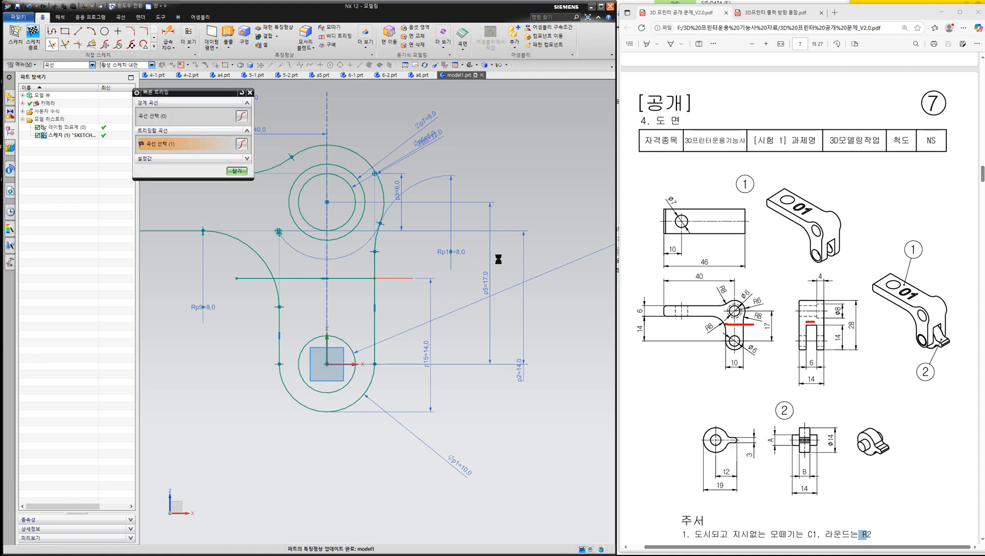
{"action": "left_click", "coordinate": [241, 279]}
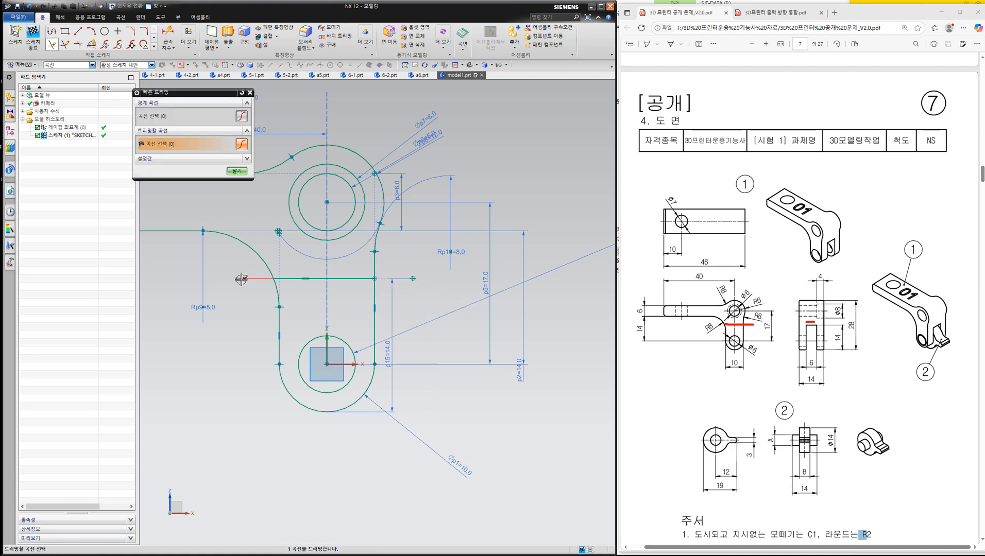
{"action": "left_click", "coordinate": [237, 171]}
{"action": "scroll", "coordinate": [317, 266], "scroll_direction": "down", "scroll_amount": 2}
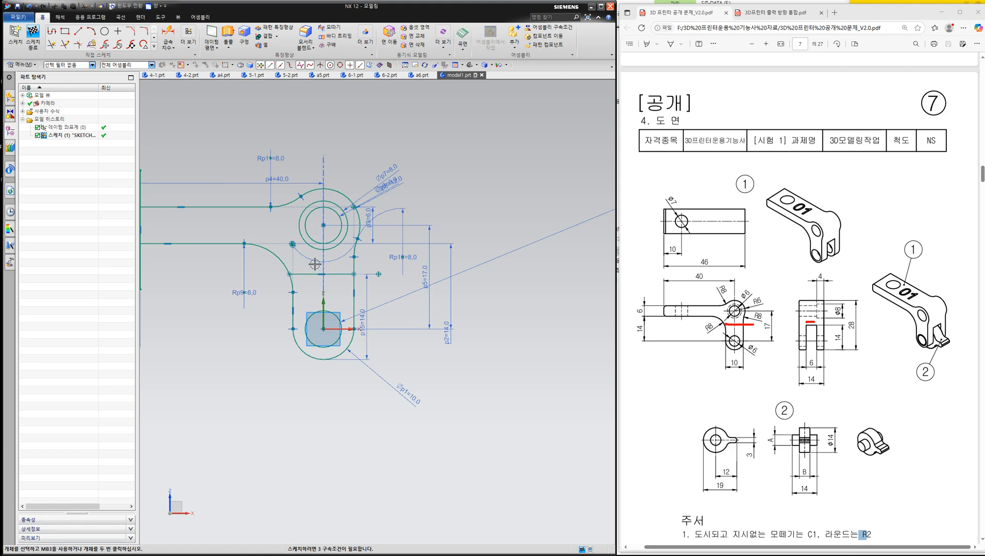
{"action": "left_click", "coordinate": [36, 34]}
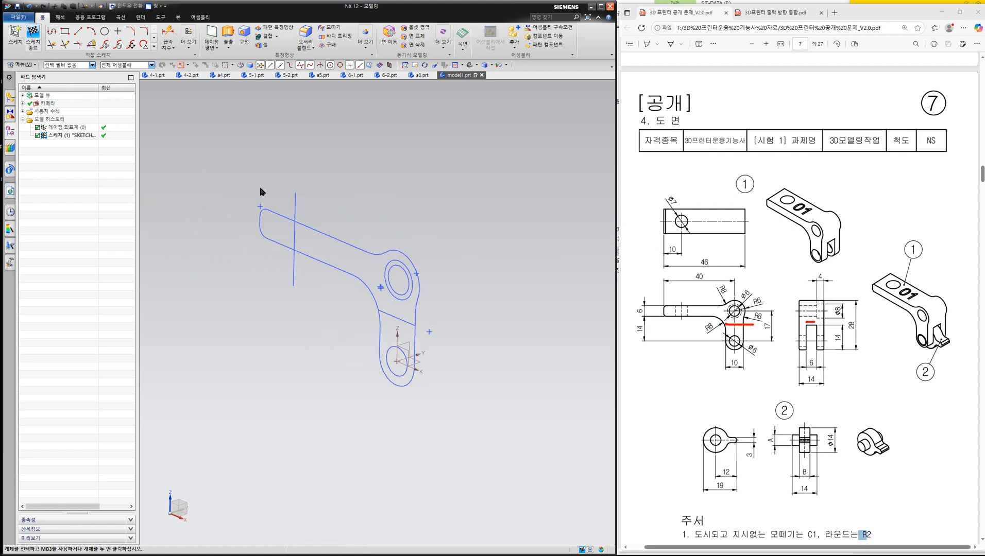
{"action": "mouse_move", "coordinate": [400, 222]}
{"action": "middle_mouse_down"}
{"action": "mouse_move", "coordinate": [358, 238]}
{"action": "mouse_move", "coordinate": [386, 156]}
{"action": "mouse_move", "coordinate": [385, 222]}
{"action": "middle_mouse_up"}
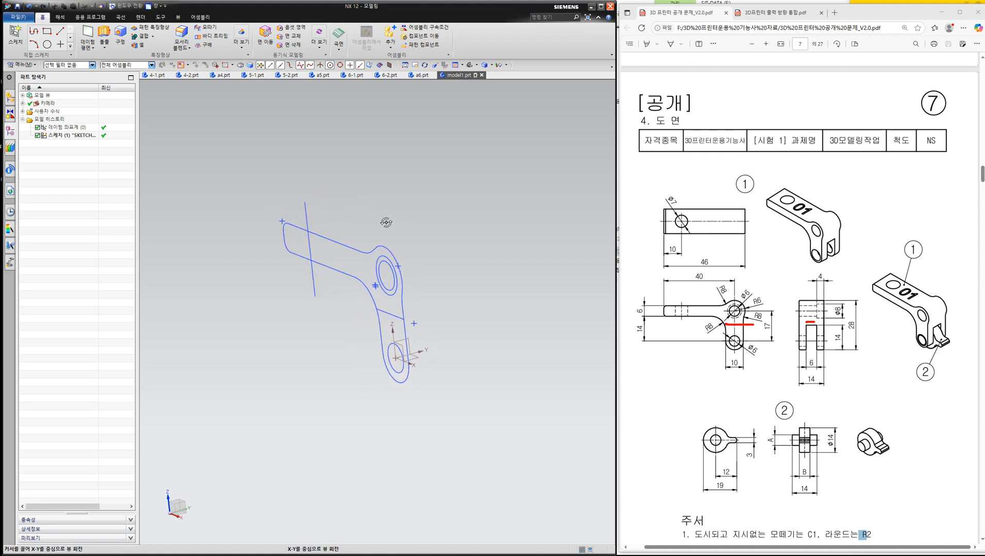
- Start an Extrude with the region boundary curve rule and select both arm regions, the lower leg region and the ring around the upper hole
{"action": "left_click", "coordinate": [105, 34]}
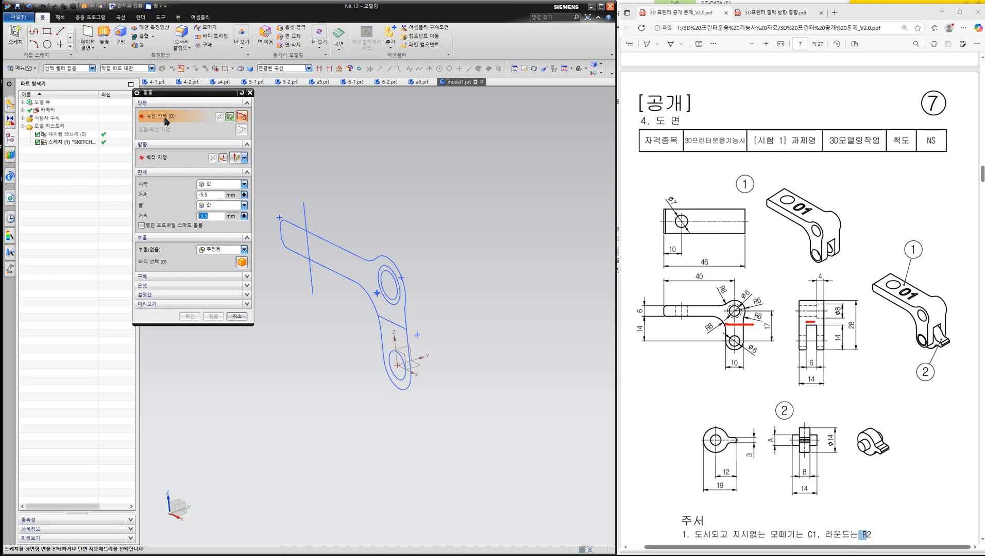
{"action": "left_click", "coordinate": [284, 68]}
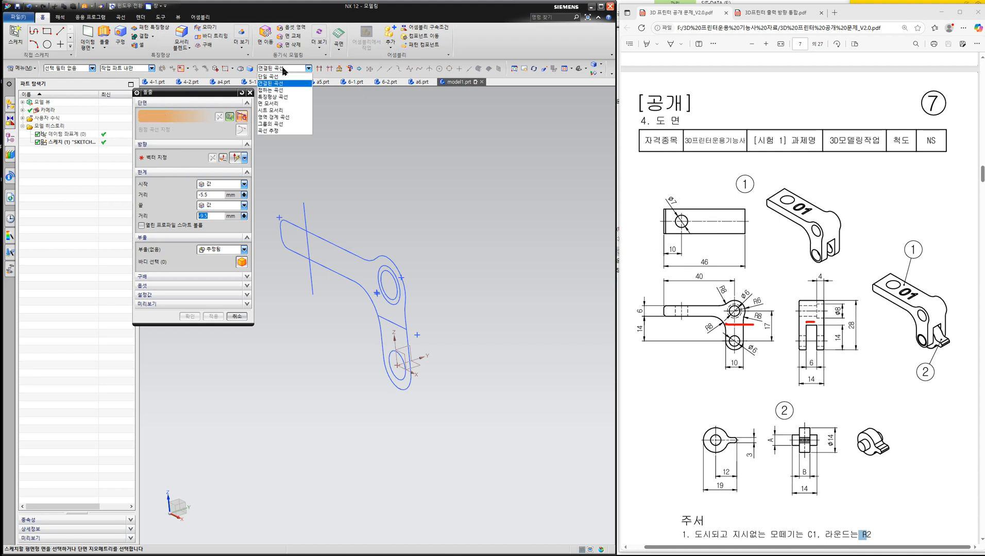
{"action": "left_click", "coordinate": [283, 118]}
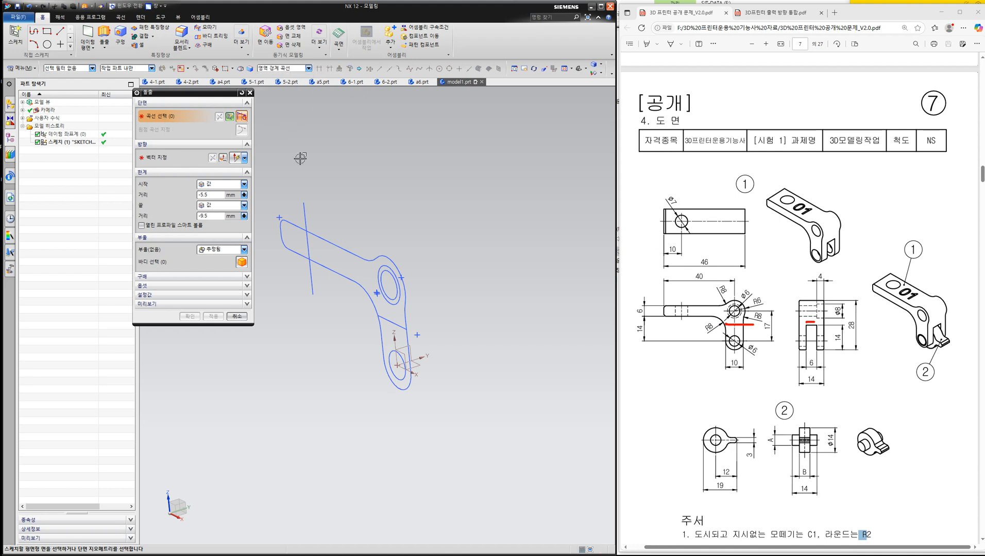
{"action": "left_click", "coordinate": [328, 249]}
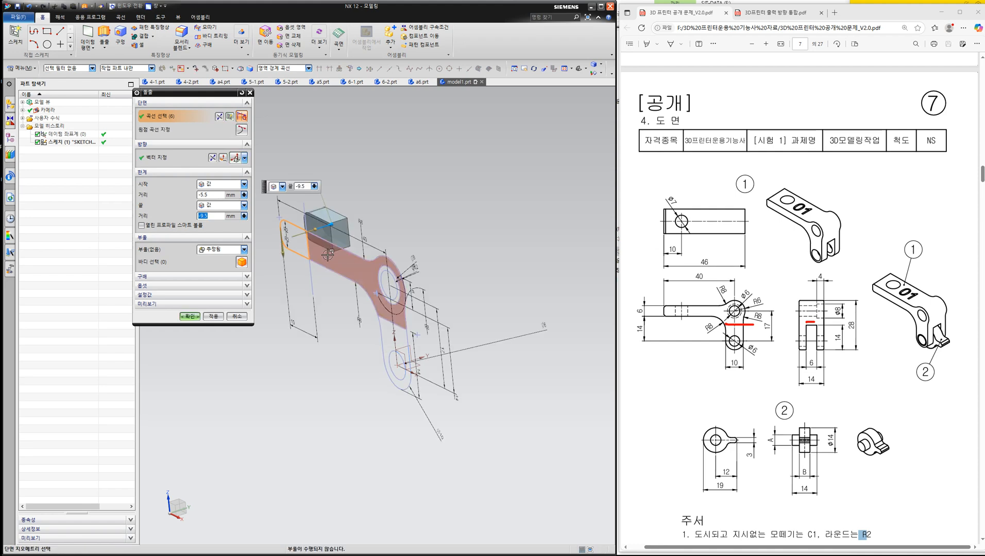
{"action": "left_click", "coordinate": [329, 256]}
{"action": "scroll", "coordinate": [412, 329], "scroll_direction": "up", "scroll_amount": 1}
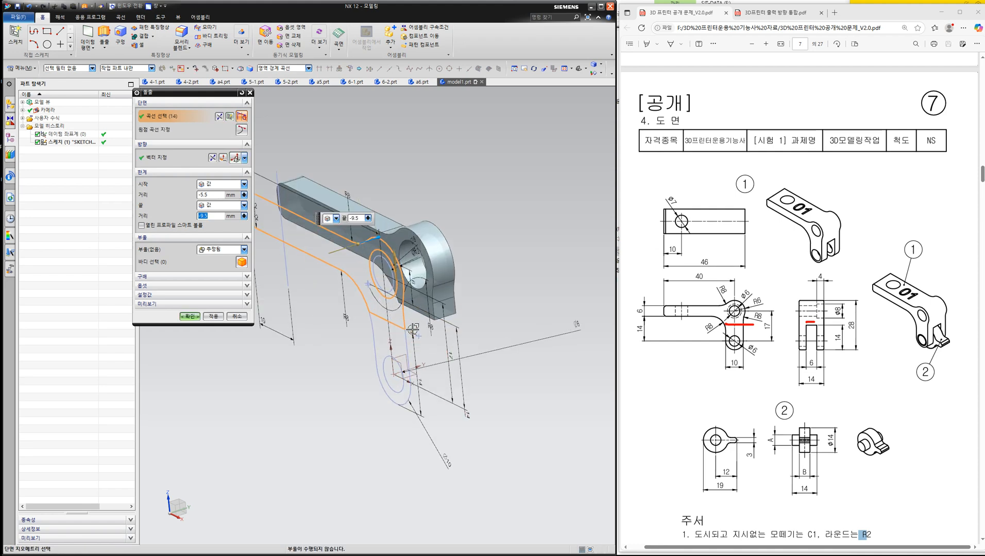
{"action": "left_click", "coordinate": [381, 343]}
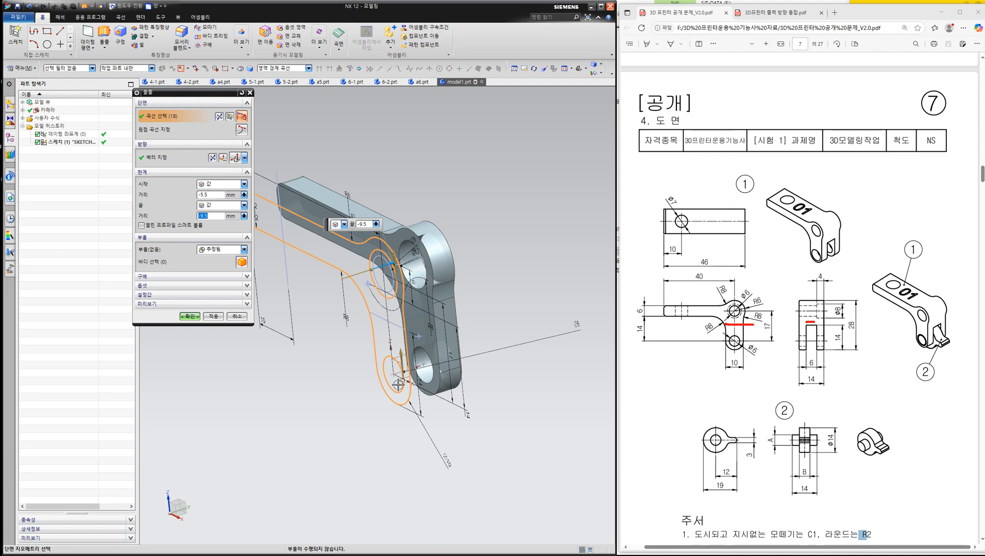
{"action": "scroll", "coordinate": [365, 276], "scroll_direction": "up", "scroll_amount": 2}
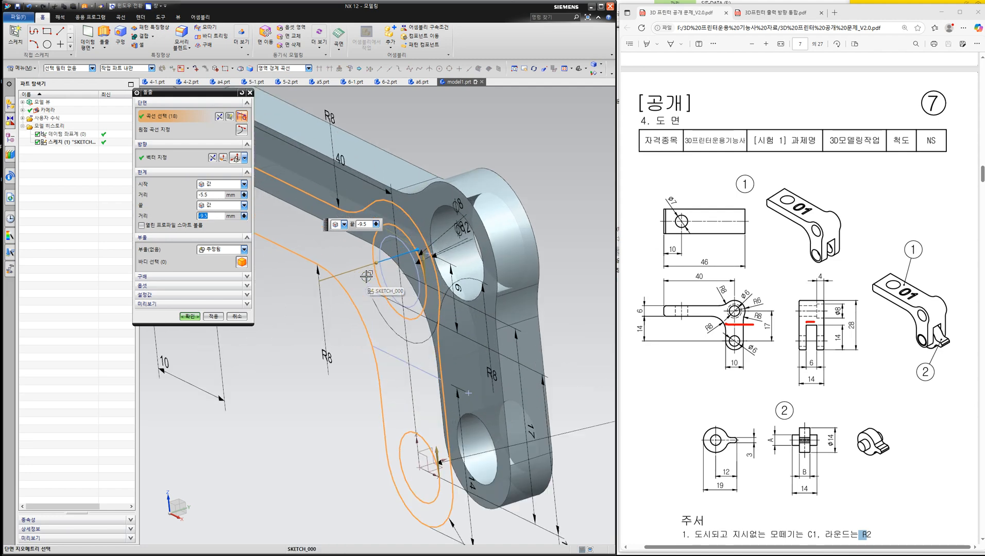
{"action": "left_click", "coordinate": [382, 230]}
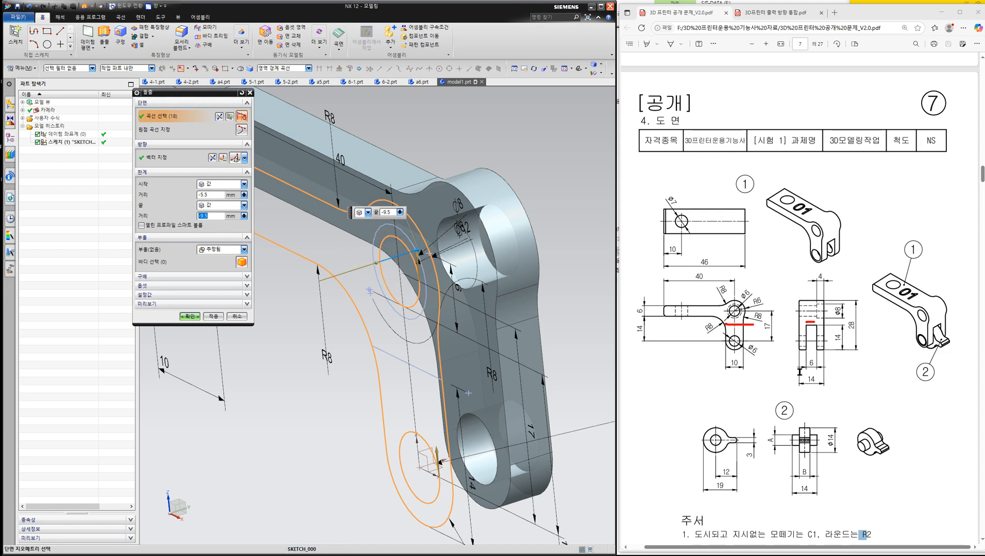
- Extrude the selected regions from -7 mm to 7 mm as a new body with no Boolean
{"action": "left_click", "coordinate": [218, 194]}
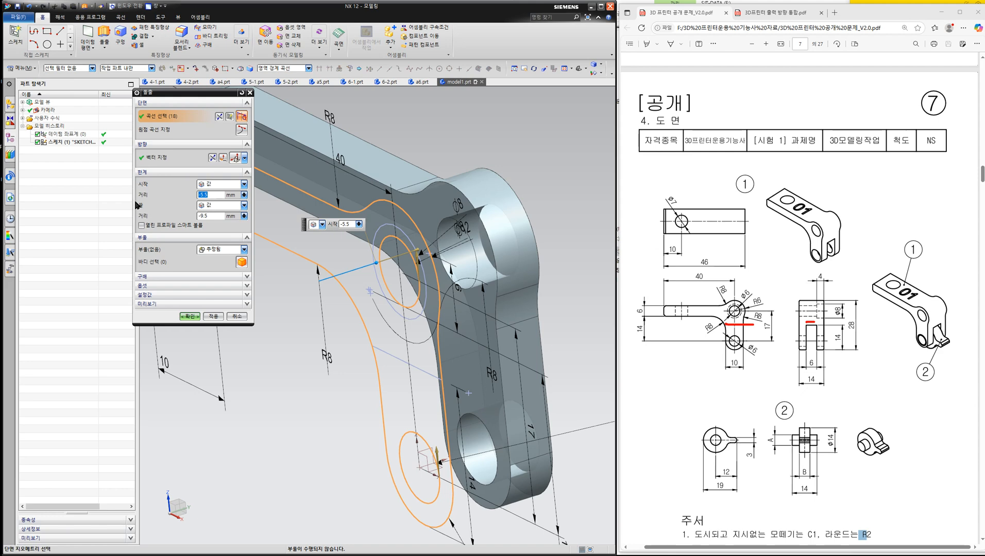
{"action": "left_click", "coordinate": [213, 217]}
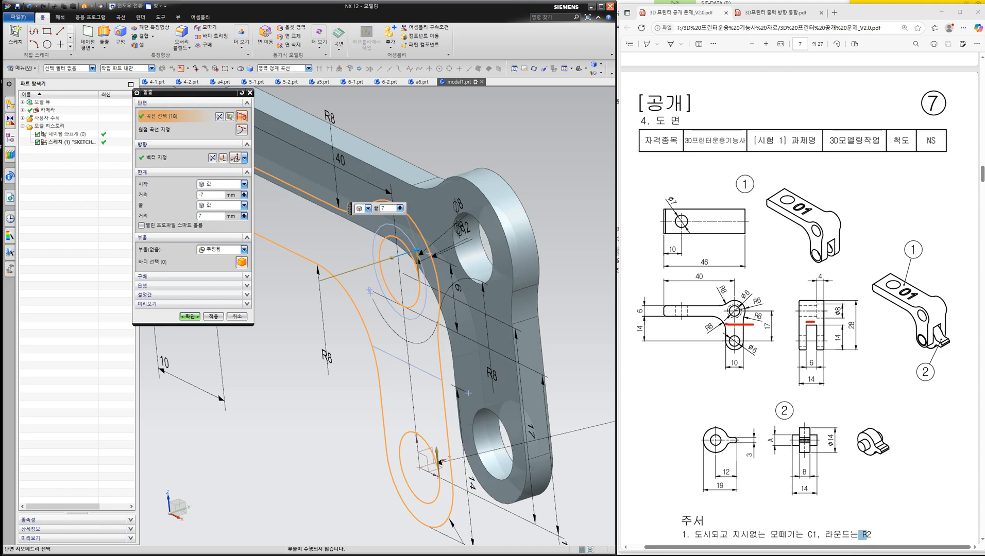
{"action": "left_click", "coordinate": [215, 252]}
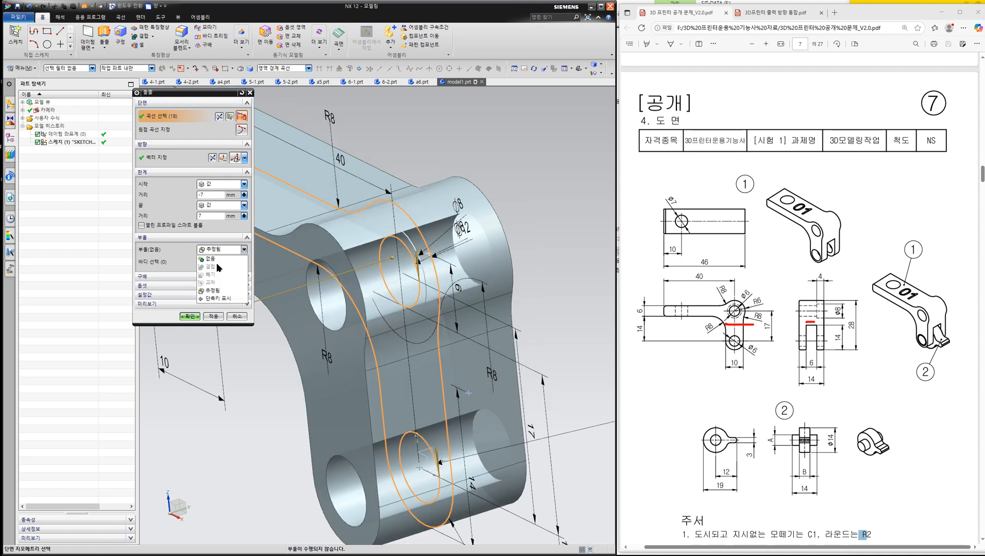
{"action": "left_click", "coordinate": [217, 262]}
{"action": "left_click", "coordinate": [190, 304]}
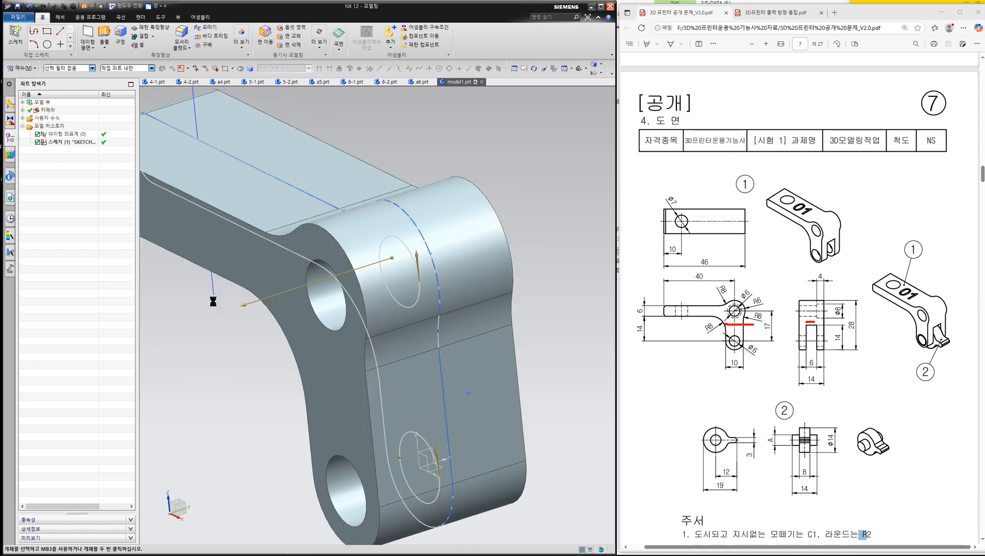
- Display the lever arm as a wireframe with dimmed hidden edges
{"action": "mouse_move", "coordinate": [309, 268]}
{"action": "middle_mouse_down"}
{"action": "mouse_move", "coordinate": [283, 277]}
{"action": "mouse_move", "coordinate": [306, 270]}
{"action": "middle_mouse_up"}
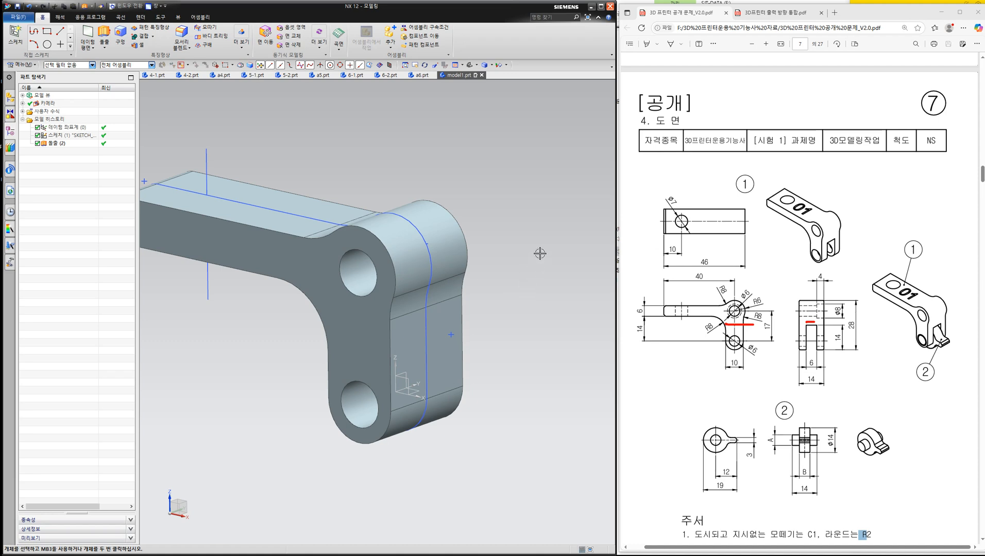
{"action": "right_click", "coordinate": [519, 208]}
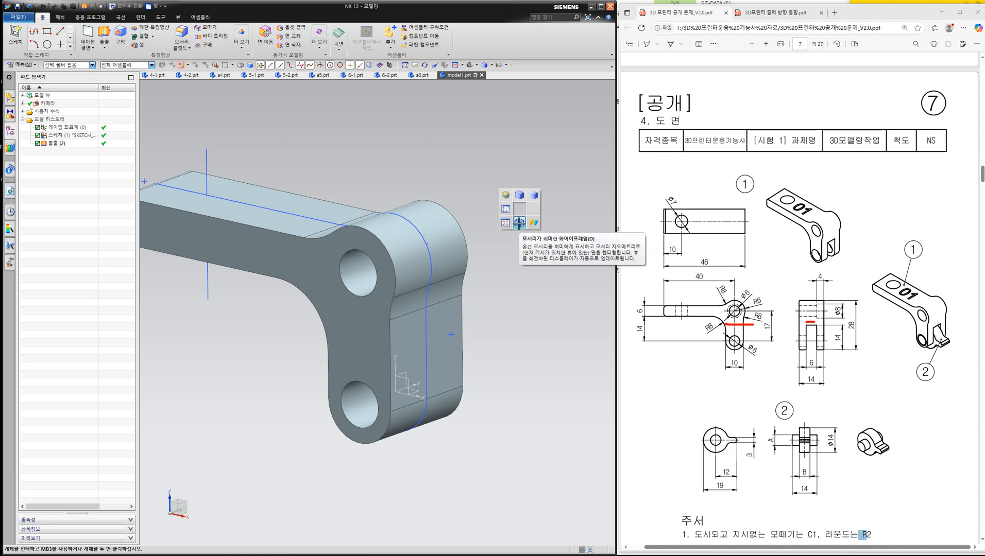
{"action": "left_click", "coordinate": [519, 223]}
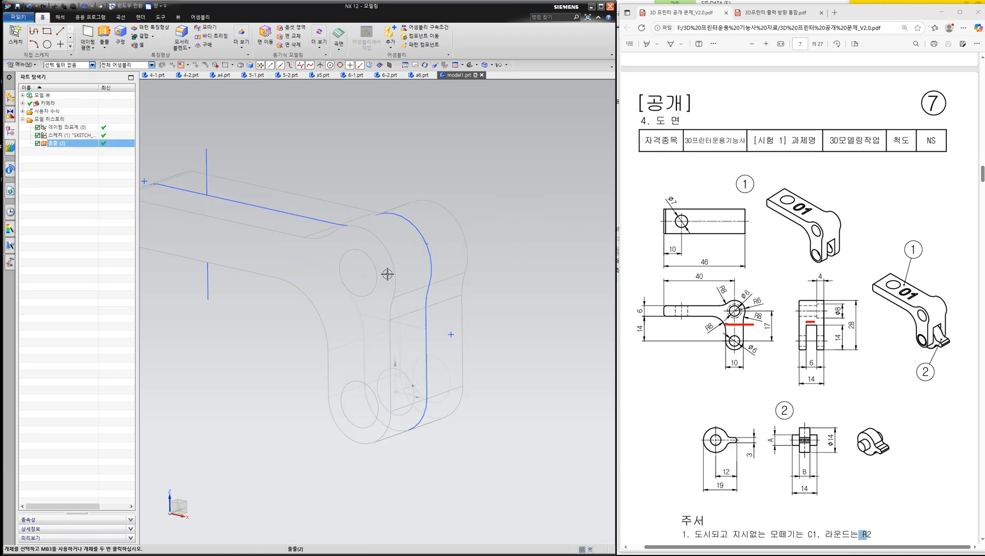
- Start an Extrude with the single curve rule, stopping at intersections, and select the closed leg outline below the horizontal sketch line
{"action": "left_click", "coordinate": [104, 34]}
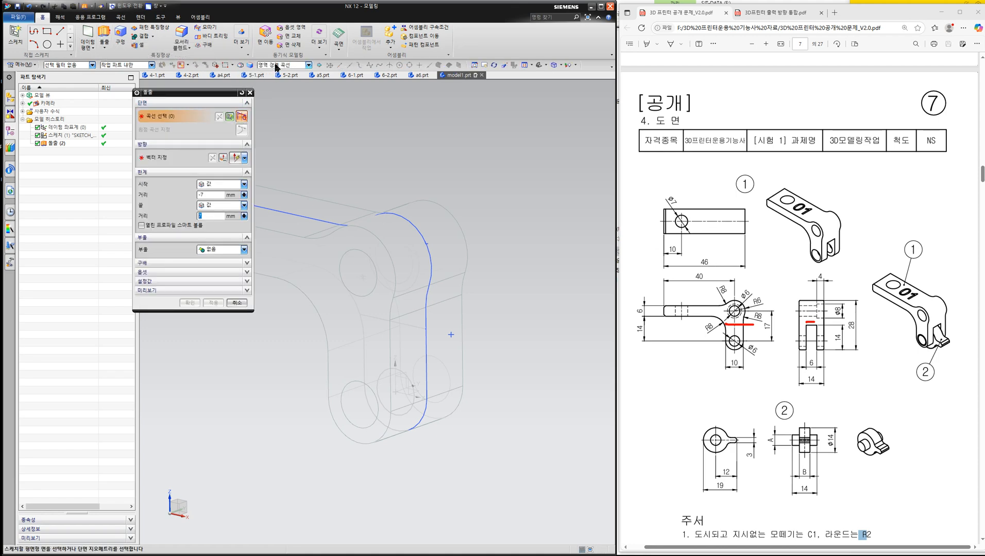
{"action": "left_click", "coordinate": [276, 65]}
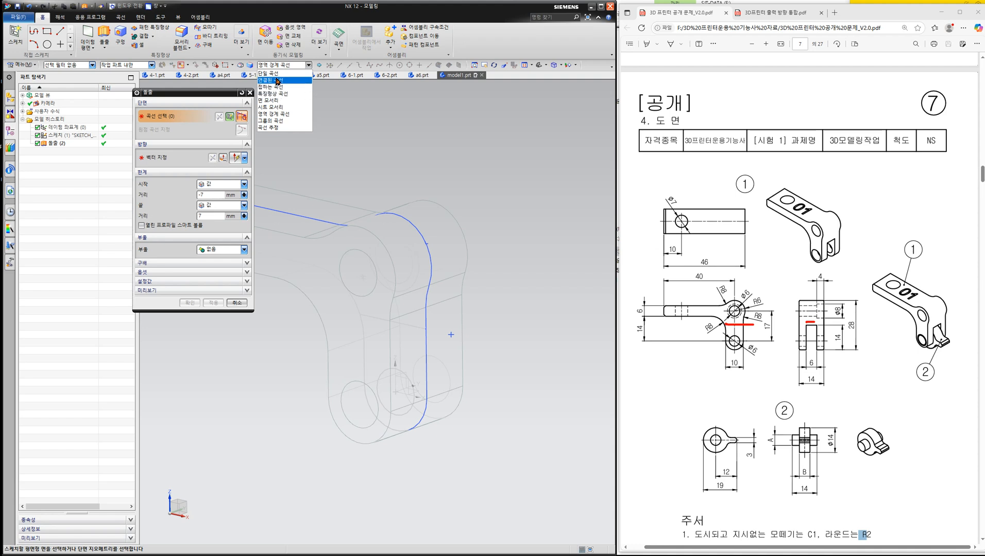
{"action": "left_click", "coordinate": [273, 73]}
{"action": "left_click", "coordinate": [320, 67]}
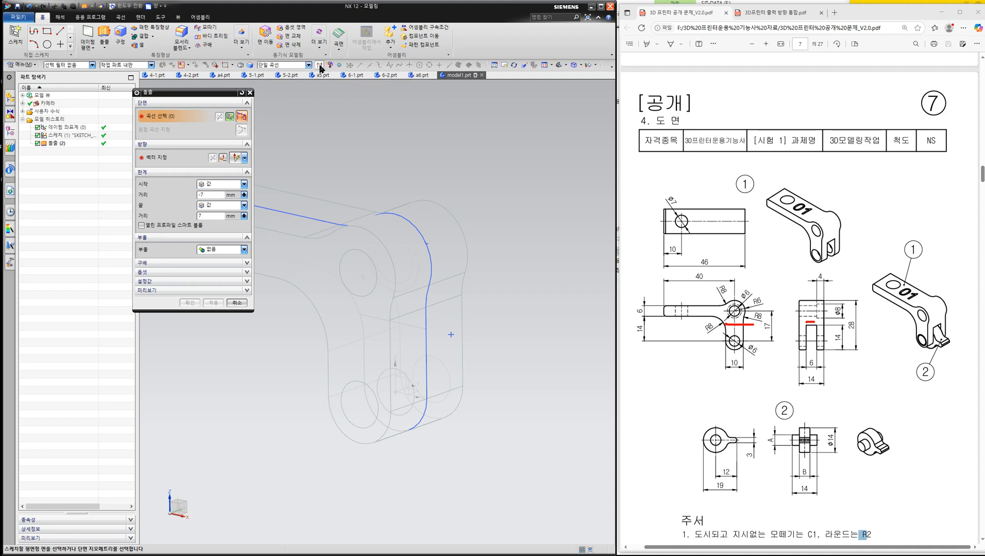
{"action": "left_click", "coordinate": [420, 421]}
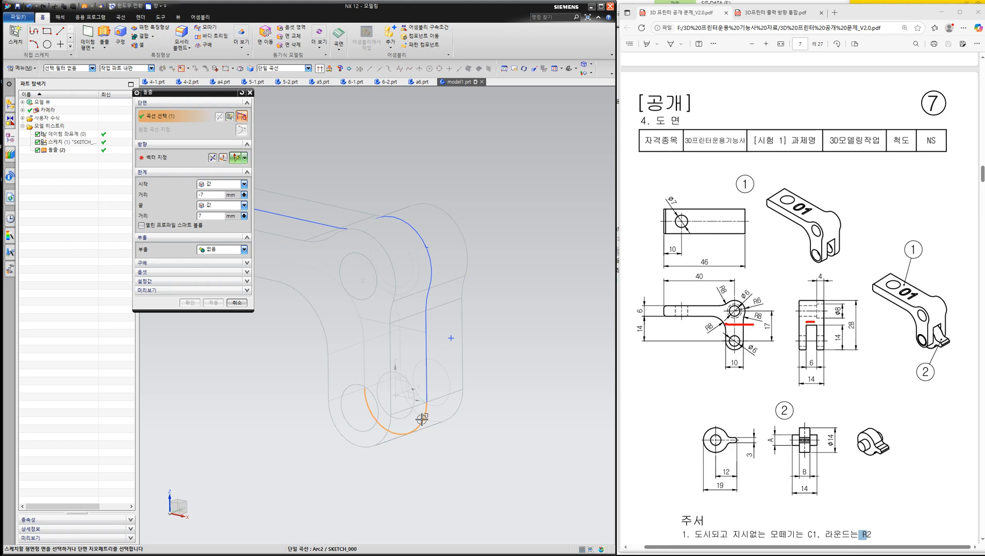
{"action": "left_click", "coordinate": [426, 383]}
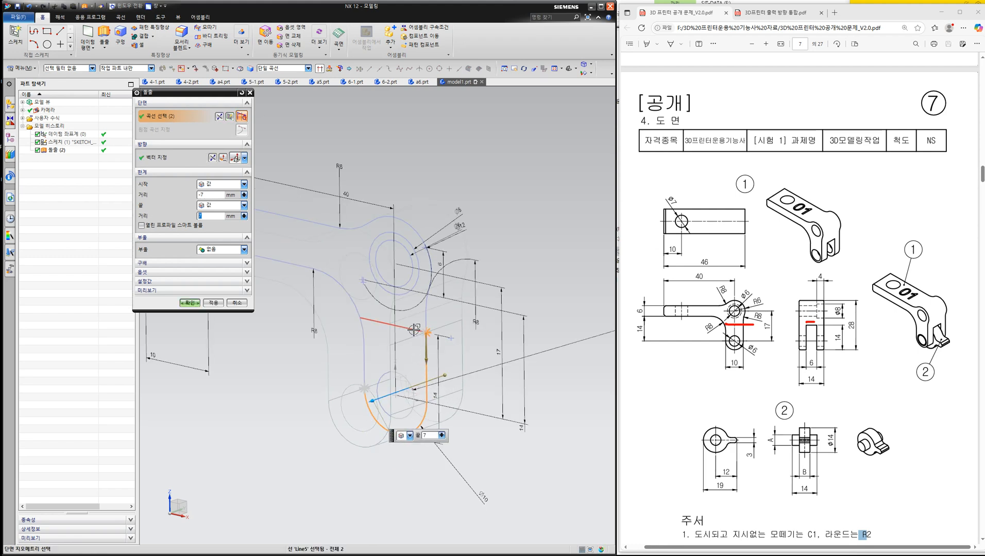
{"action": "left_click", "coordinate": [376, 331]}
{"action": "left_click", "coordinate": [363, 330]}
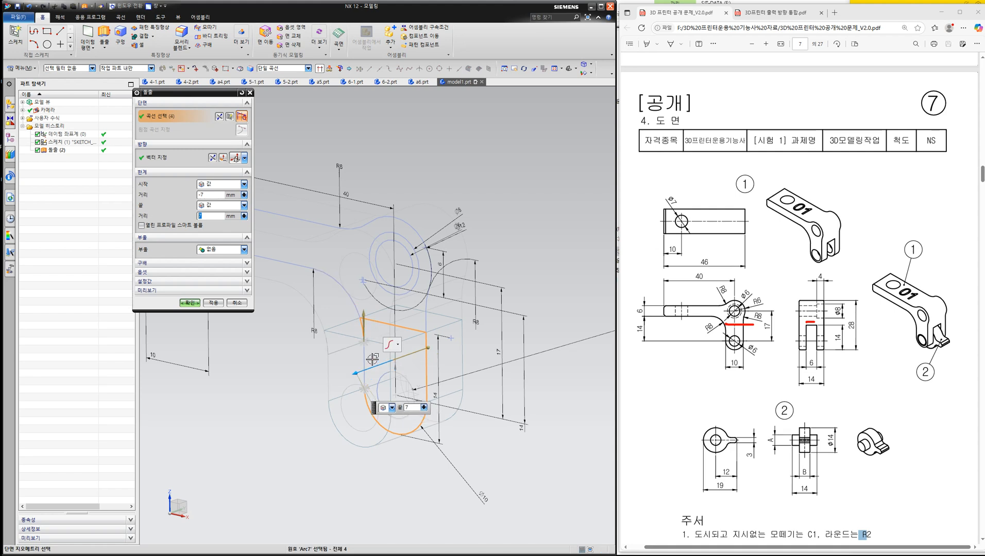
{"action": "left_click", "coordinate": [365, 357]}
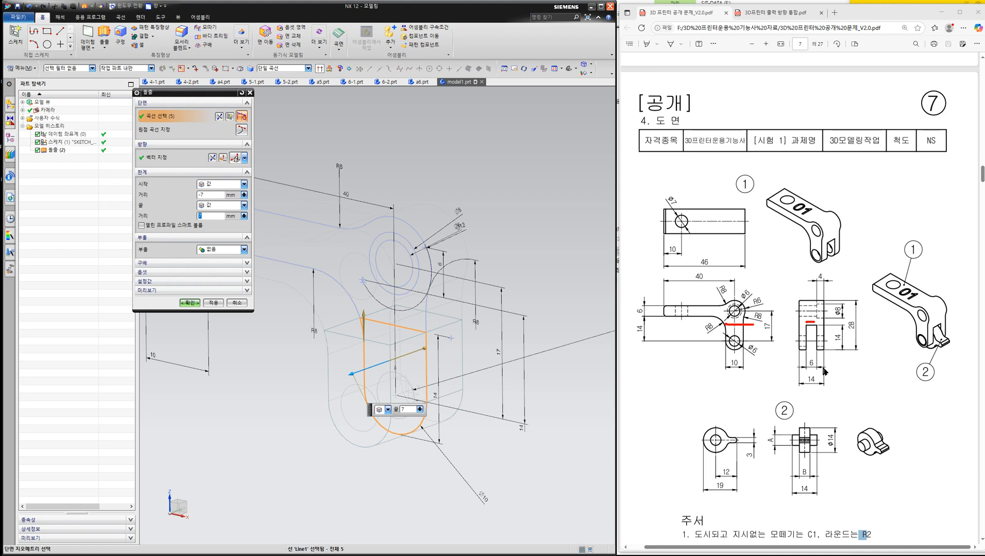
- Extrude the leg outline from -3 mm to 3 mm with Boolean Subtract to cut the slot through the leg
{"action": "left_click", "coordinate": [222, 196]}
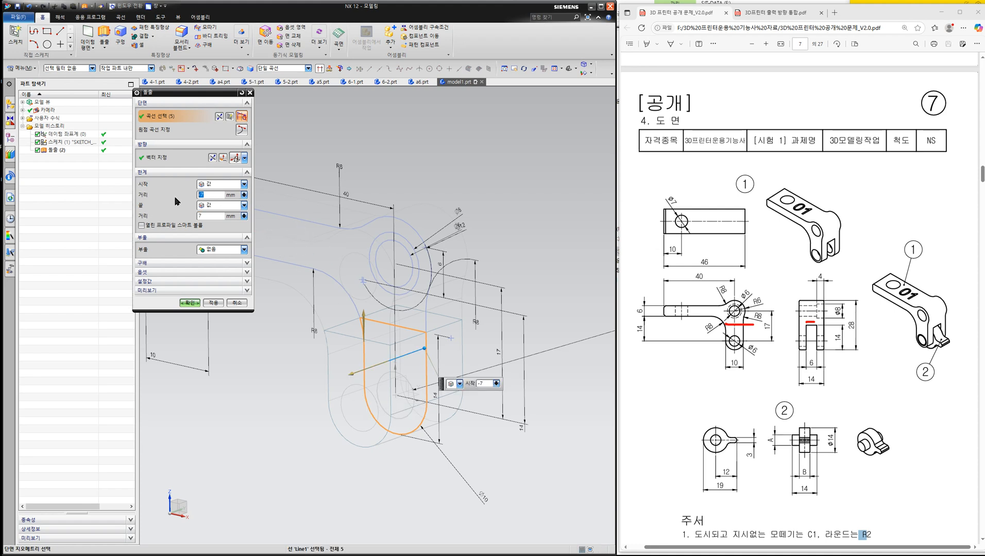
{"action": "left_click", "coordinate": [209, 217]}
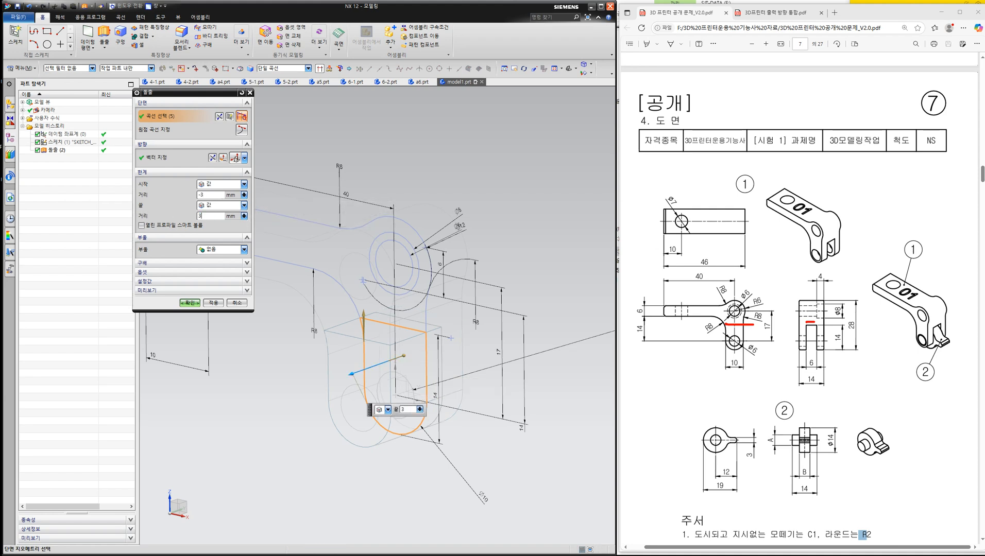
{"action": "left_click", "coordinate": [223, 250]}
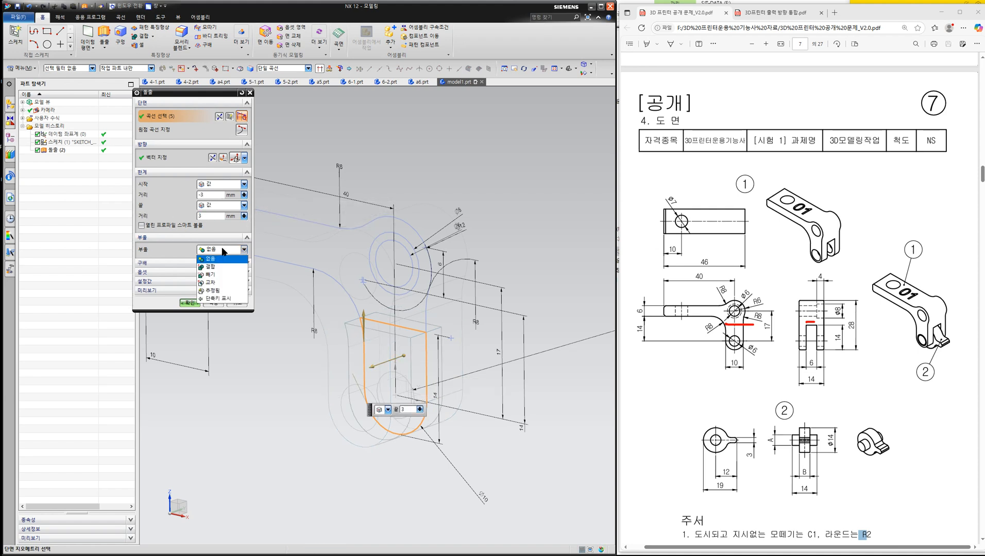
{"action": "left_click", "coordinate": [219, 280]}
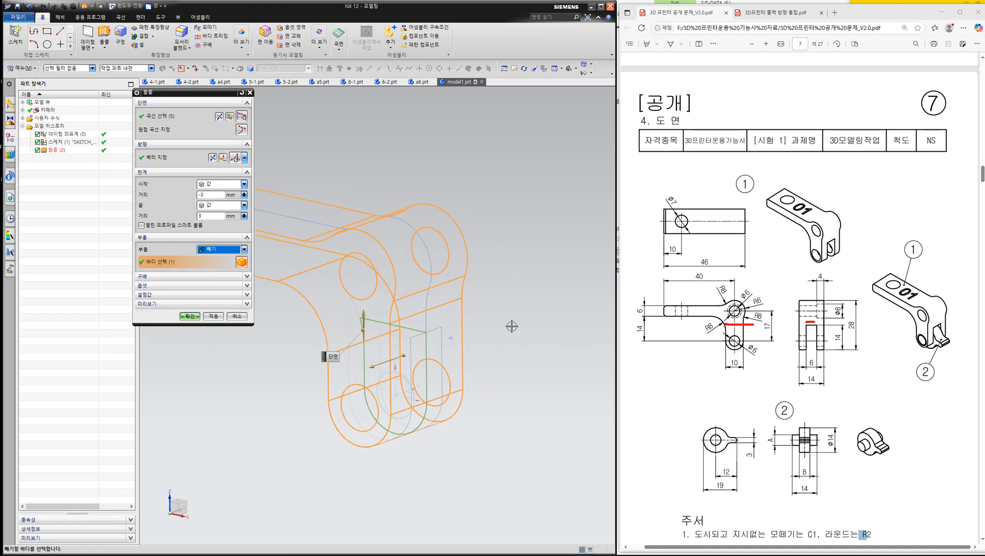
{"action": "left_click", "coordinate": [190, 317]}
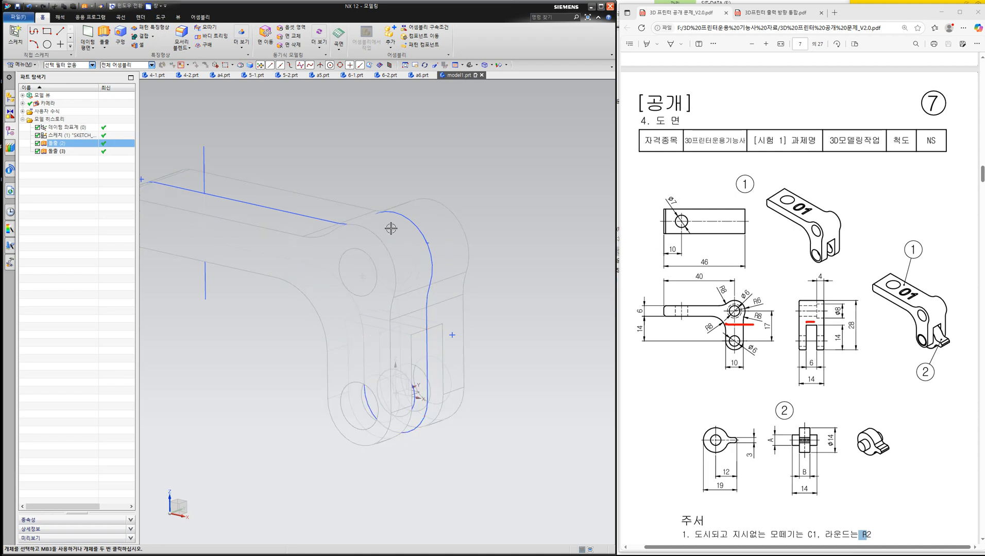
- Switch to the shaded display with edges and examine the slot cut in the leg
{"action": "right_click", "coordinate": [517, 159]}
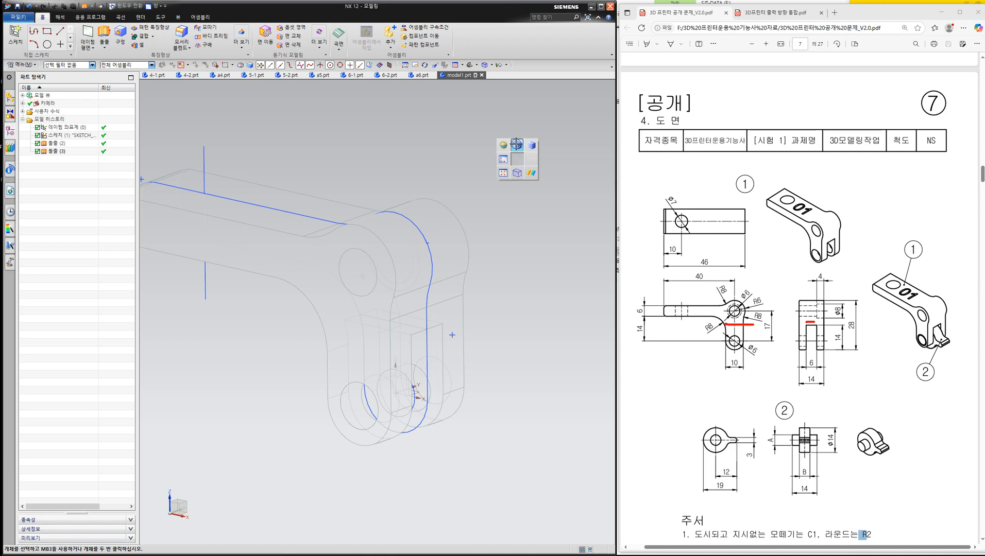
{"action": "left_click", "coordinate": [516, 145]}
{"action": "mouse_move", "coordinate": [440, 158]}
{"action": "middle_mouse_down"}
{"action": "mouse_move", "coordinate": [388, 166]}
{"action": "mouse_move", "coordinate": [470, 144]}
{"action": "mouse_move", "coordinate": [451, 178]}
{"action": "mouse_move", "coordinate": [361, 181]}
{"action": "mouse_move", "coordinate": [411, 175]}
{"action": "middle_mouse_up"}
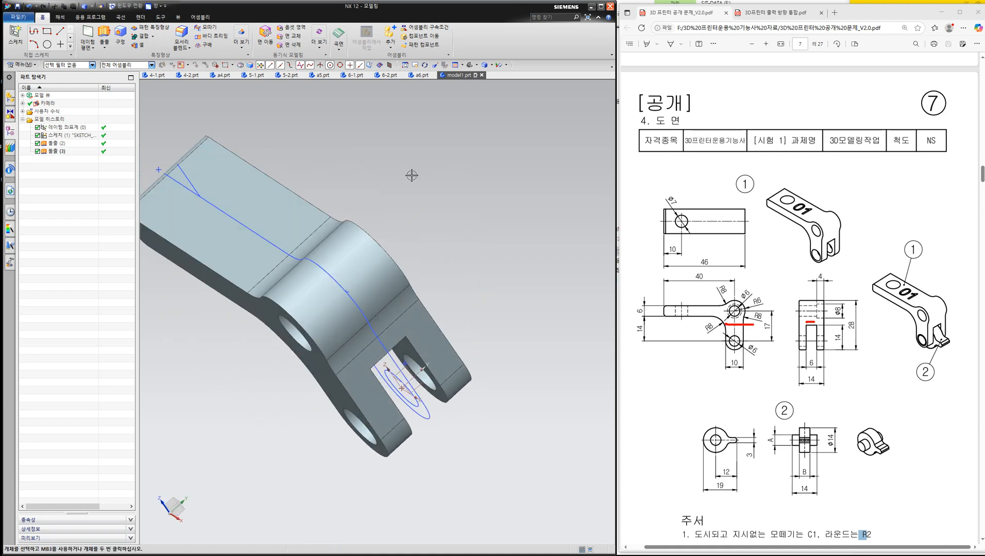
{"action": "middle_click_drag", "start_coordinate": [432, 224], "coordinate": [479, 209]}
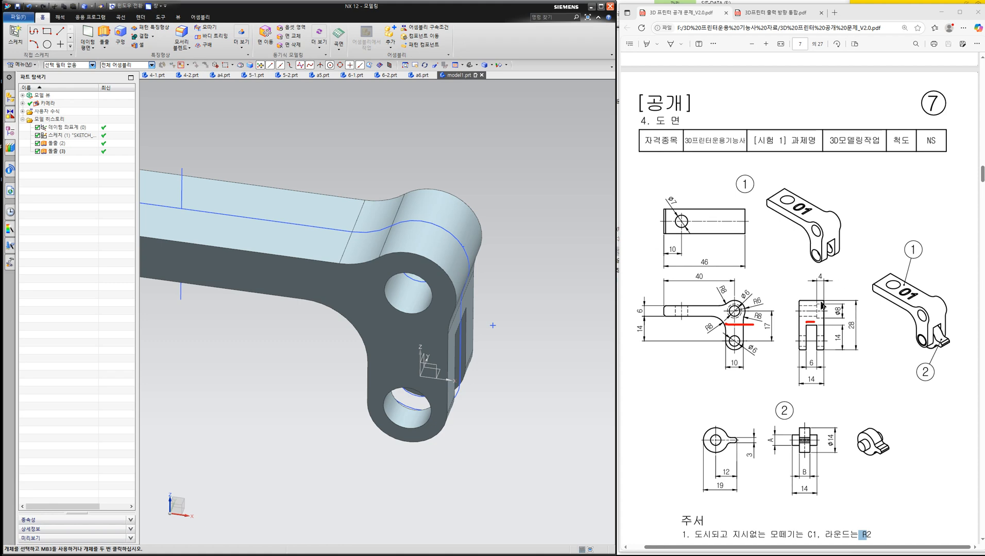
{"action": "key", "text": "ctrl+alt+d"}
{"action": "mouse_move", "coordinate": [813, 266]}
{"action": "left_mouse_down"}
{"action": "mouse_move", "coordinate": [803, 317]}
{"action": "mouse_move", "coordinate": [844, 327]}
{"action": "mouse_move", "coordinate": [832, 273]}
{"action": "mouse_move", "coordinate": [811, 266]}
{"action": "left_mouse_up"}
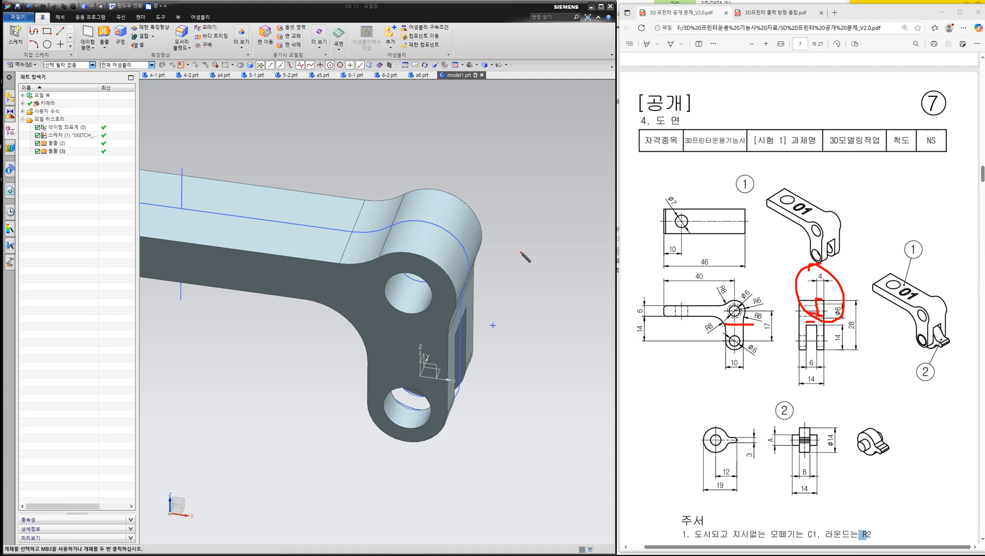
{"action": "middle_click_drag", "start_coordinate": [442, 306], "coordinate": [767, 237]}
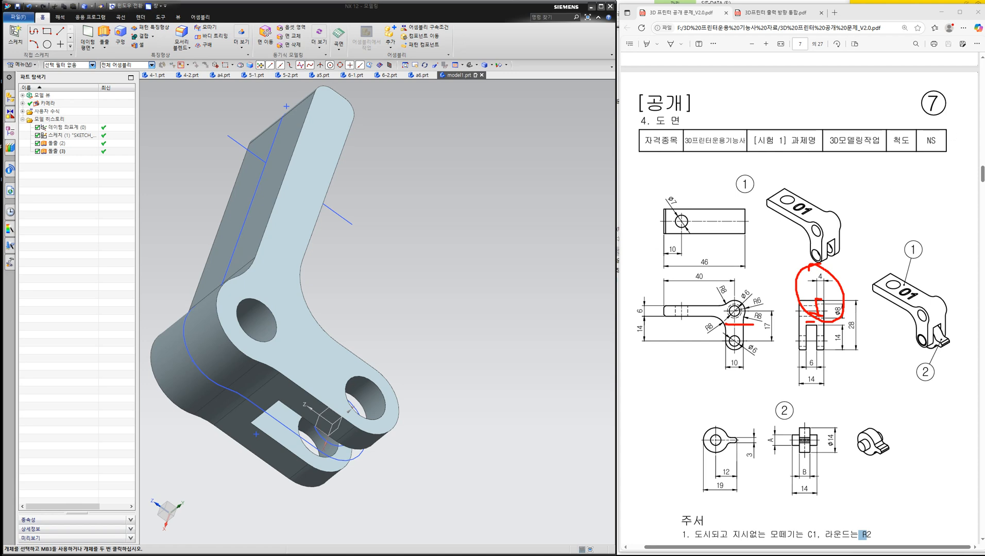
{"action": "mouse_move", "coordinate": [234, 305]}
{"action": "left_mouse_down"}
{"action": "mouse_move", "coordinate": [240, 344]}
{"action": "mouse_move", "coordinate": [281, 348]}
{"action": "mouse_move", "coordinate": [231, 317]}
{"action": "left_mouse_up"}
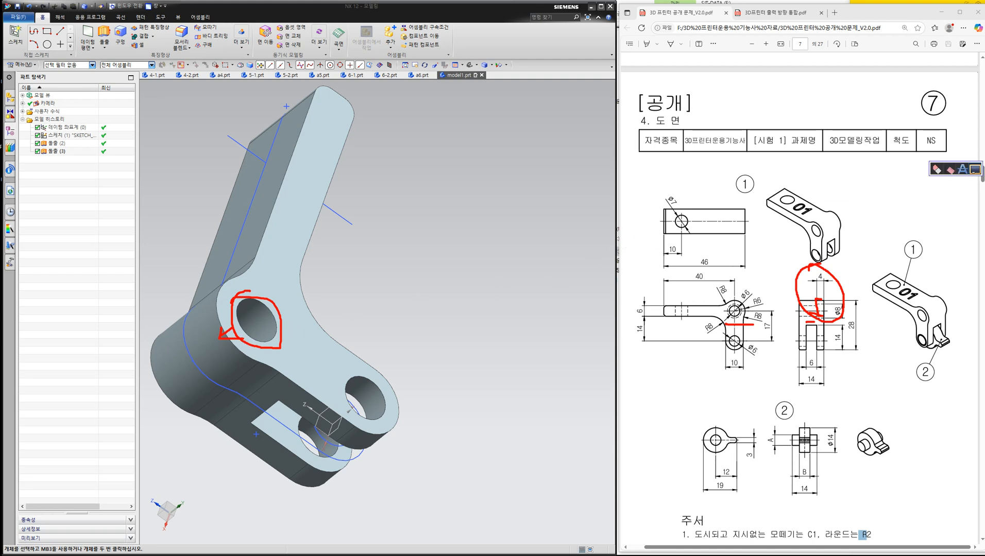
{"action": "left_click", "coordinate": [983, 169]}
- Return to the wireframe display, start an Extrude and select the larger sketch circle around the upper hole
{"action": "middle_click_drag", "start_coordinate": [356, 332], "coordinate": [522, 258]}
{"action": "right_click_drag", "start_coordinate": [521, 258], "coordinate": [521, 273]}
{"action": "mouse_move", "coordinate": [396, 277]}
{"action": "middle_mouse_down"}
{"action": "mouse_move", "coordinate": [422, 256]}
{"action": "mouse_move", "coordinate": [401, 302]}
{"action": "middle_mouse_up"}
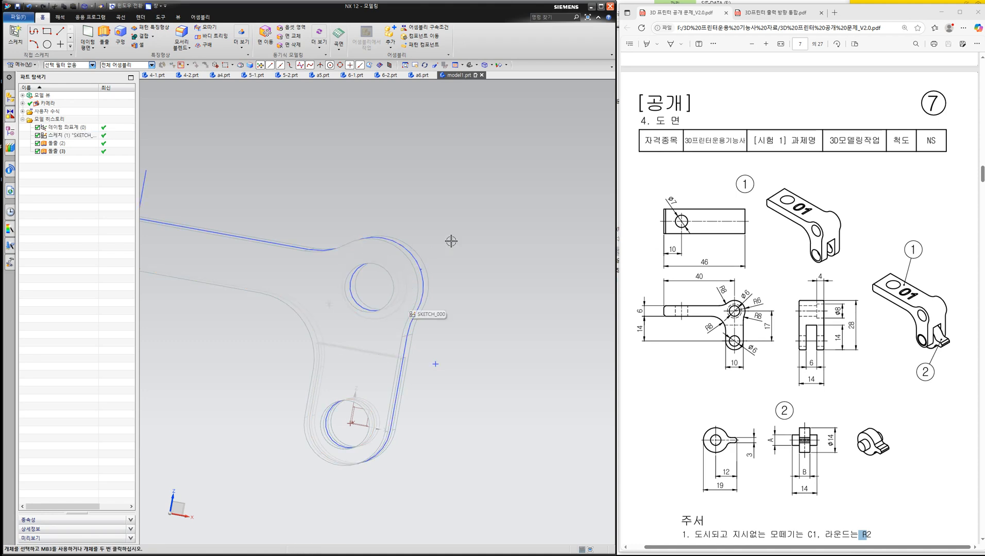
{"action": "left_click", "coordinate": [105, 35]}
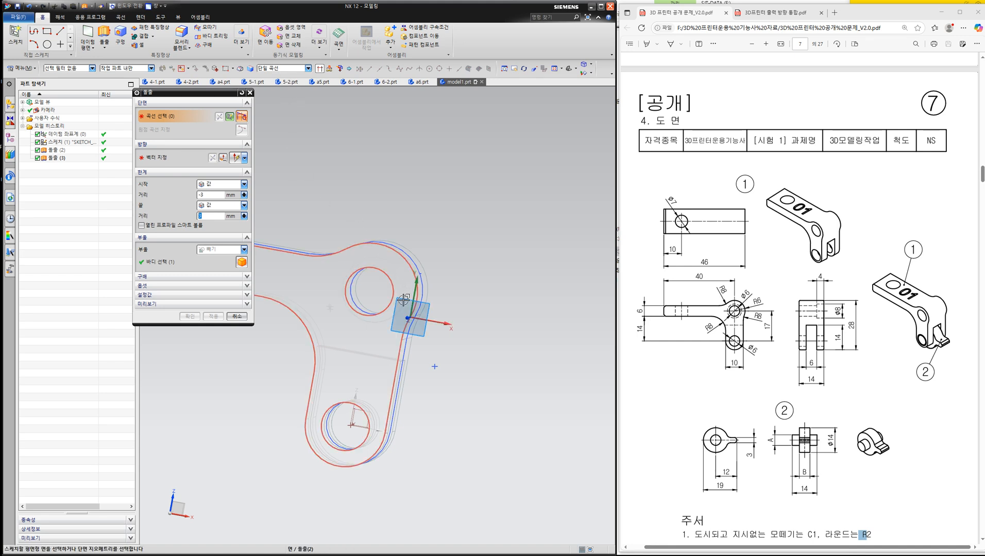
{"action": "scroll", "coordinate": [382, 319], "scroll_direction": "up", "scroll_amount": 5}
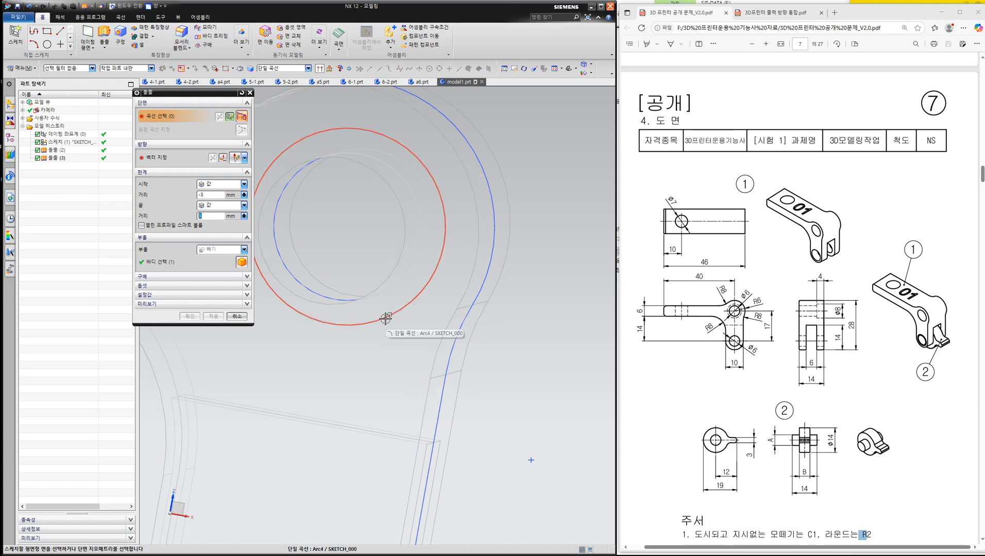
{"action": "left_click", "coordinate": [385, 319]}
{"action": "middle_click_drag", "start_coordinate": [385, 319], "coordinate": [353, 273]}
- Extrude the circle from -12.3 mm to -3 mm with Boolean Subtract to cut the counterbore in the upper hole
{"action": "middle_click_drag", "start_coordinate": [448, 162], "coordinate": [380, 194]}
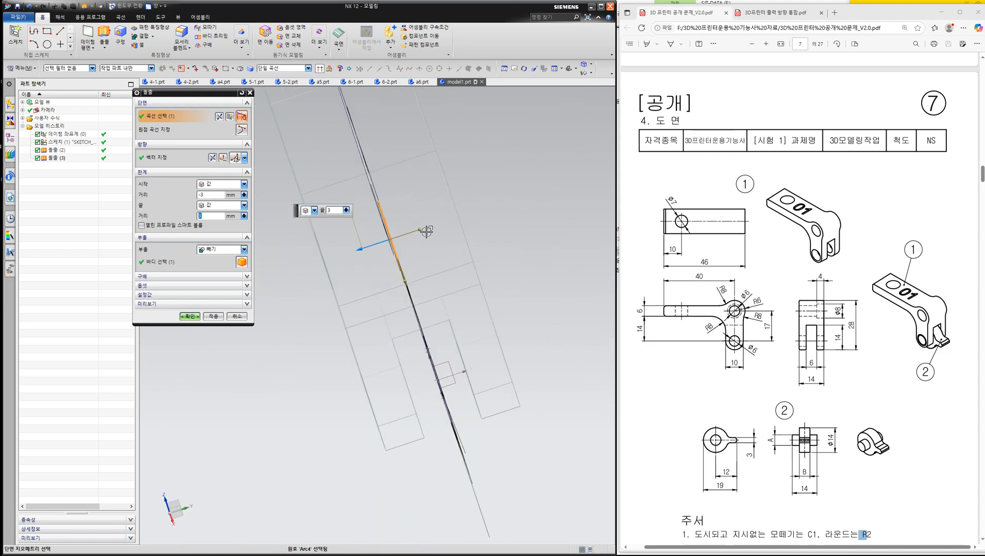
{"action": "left_click_drag", "start_coordinate": [421, 229], "coordinate": [509, 200]}
{"action": "left_click_drag", "start_coordinate": [356, 248], "coordinate": [433, 236]}
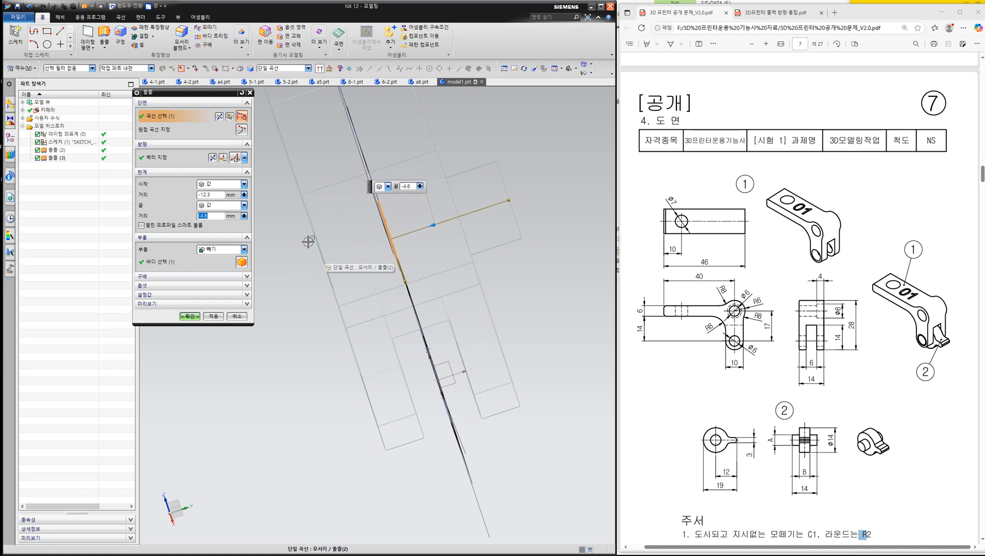
{"action": "left_click", "coordinate": [216, 214]}
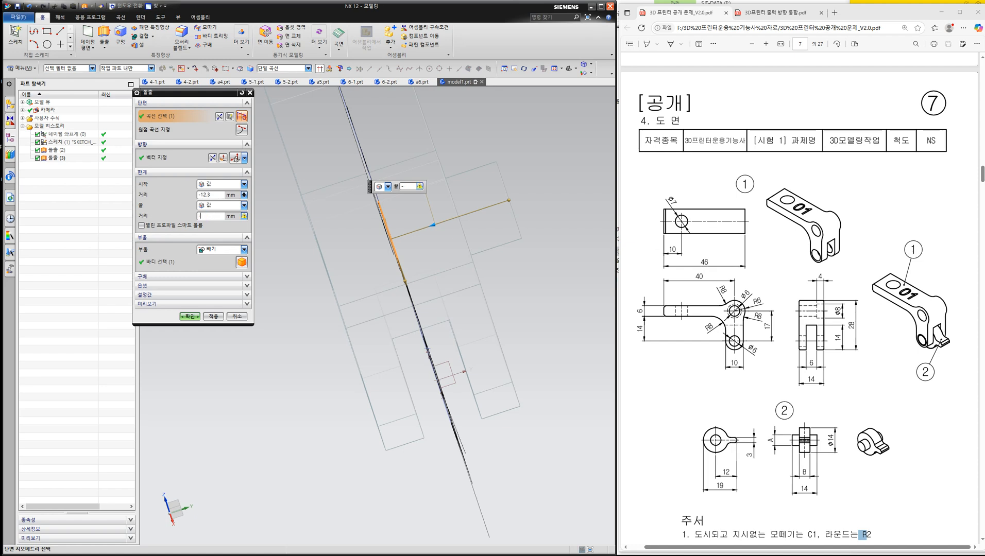
{"action": "key", "text": "Return"}
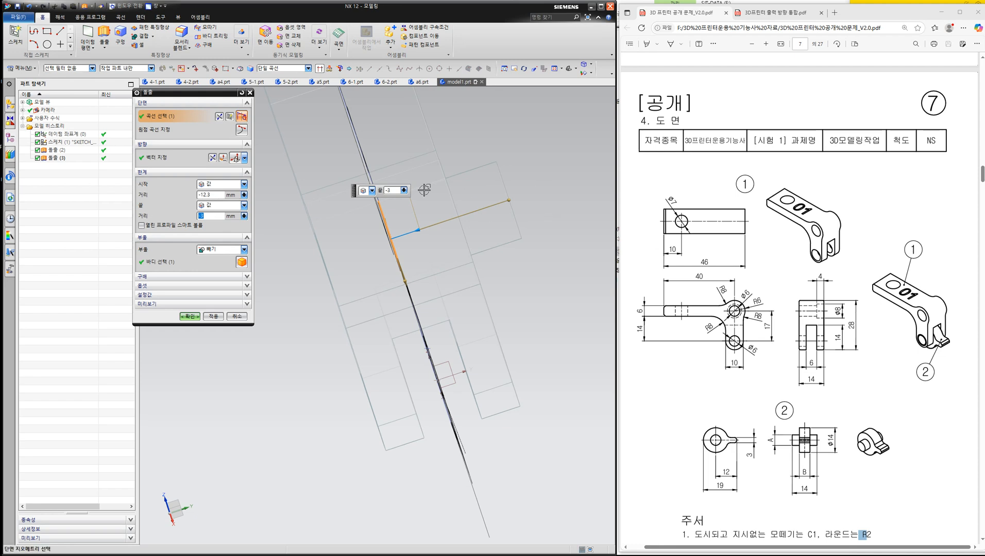
{"action": "left_click", "coordinate": [190, 316]}
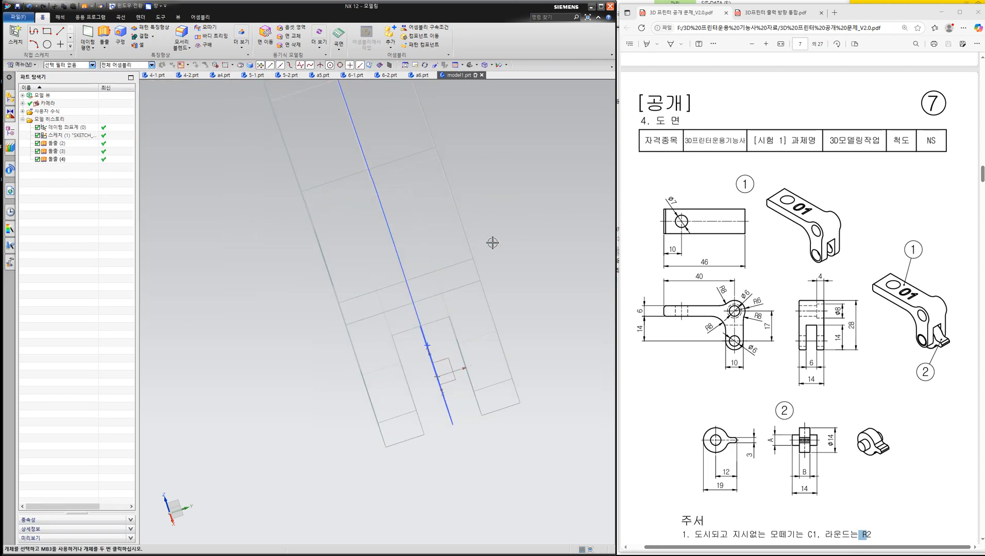
- Restore the shaded display with edges and turn the model to its counterbored side
{"action": "right_click_drag", "start_coordinate": [518, 230], "coordinate": [513, 215]}
{"action": "middle_click_drag", "start_coordinate": [513, 213], "coordinate": [436, 208]}
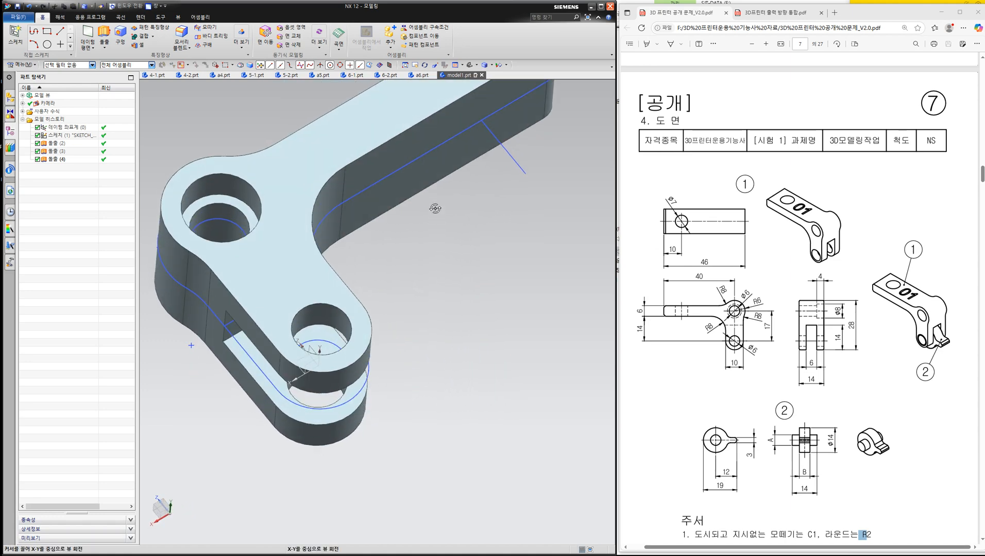
{"action": "left_click", "coordinate": [274, 174]}
{"action": "key", "text": "Escape"}
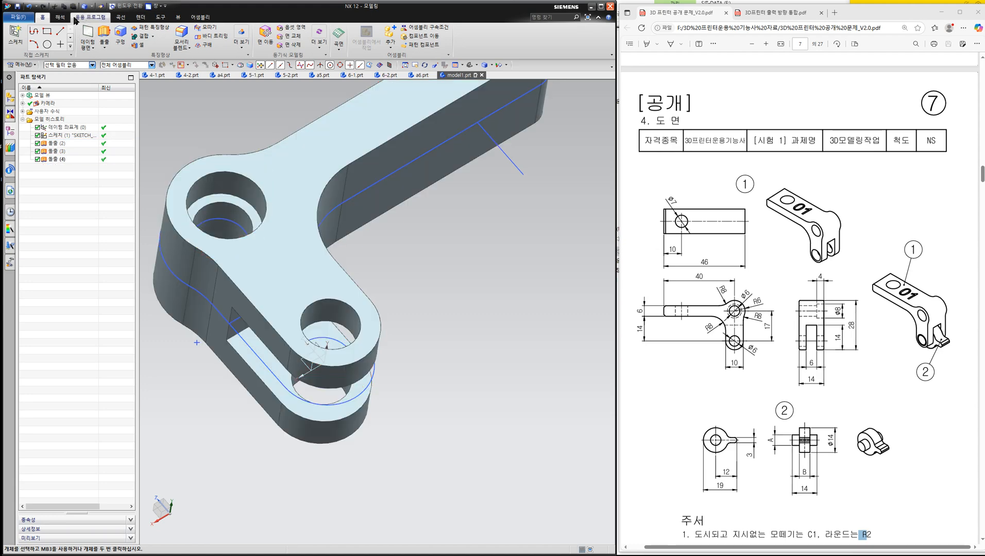
- Measure the distance from the arm's flat side face to the floor of the counterbore
{"action": "left_click", "coordinate": [63, 18]}
{"action": "left_click", "coordinate": [57, 28]}
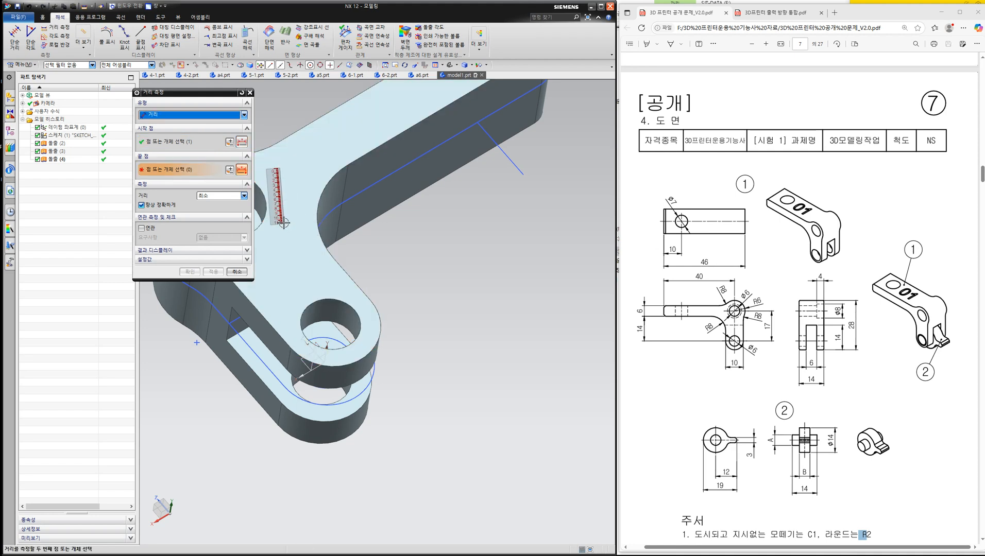
{"action": "middle_click_drag", "start_coordinate": [278, 225], "coordinate": [396, 272], "text": "shift"}
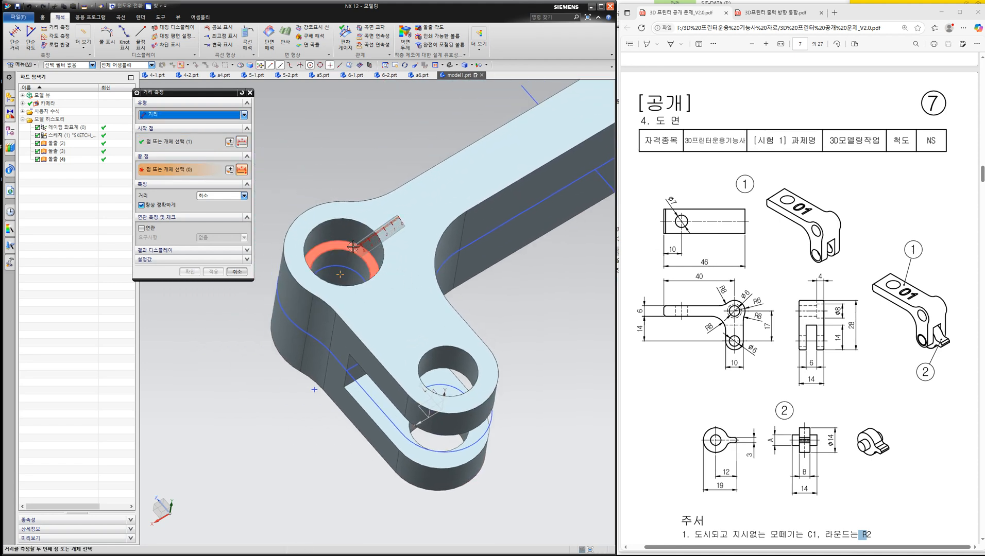
{"action": "left_click", "coordinate": [319, 222]}
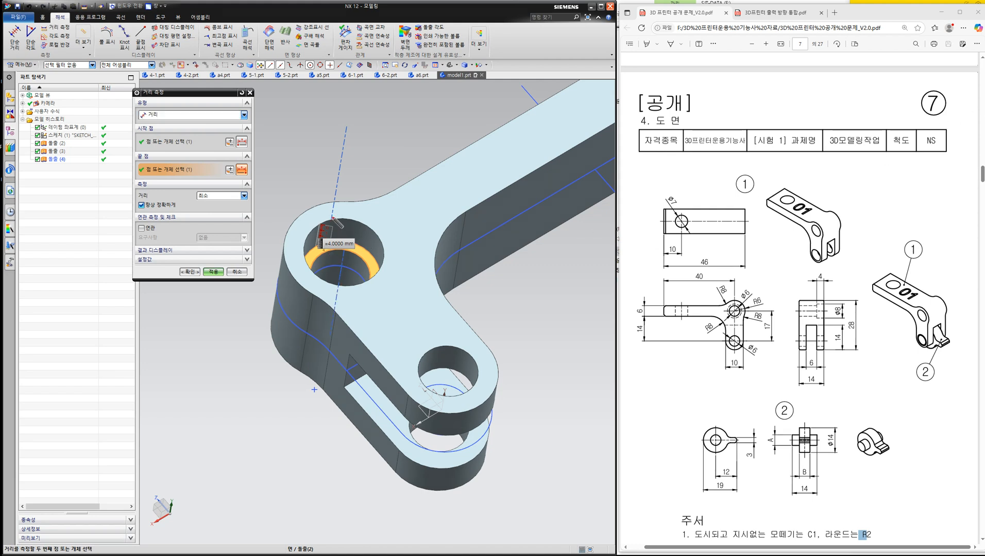
{"action": "mouse_move", "coordinate": [333, 217]}
{"action": "left_mouse_down"}
{"action": "mouse_move", "coordinate": [378, 260]}
{"action": "mouse_move", "coordinate": [325, 219]}
{"action": "left_mouse_up"}
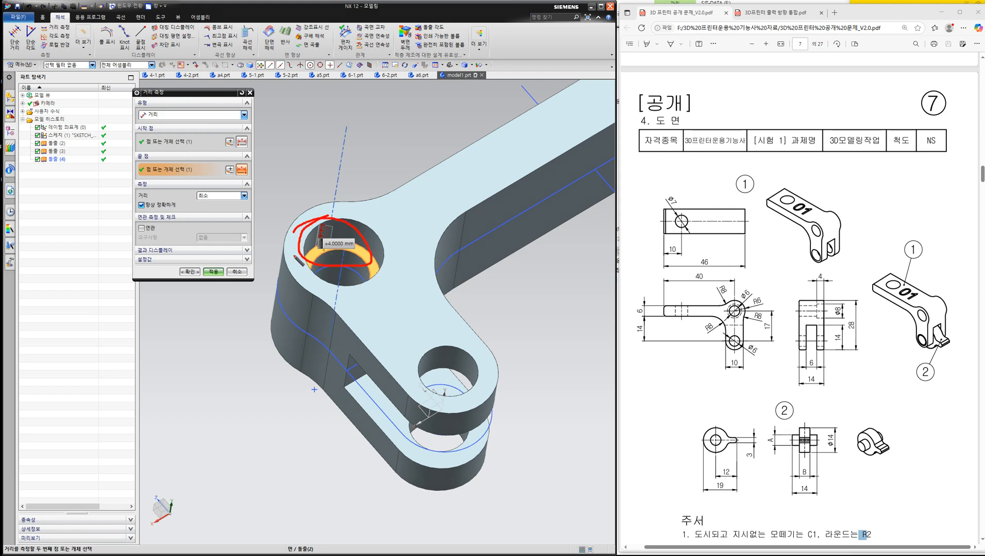
- Close the distance measurement and turn the model to the arm's straight end with the vertical sketch line
{"action": "left_click", "coordinate": [983, 153]}
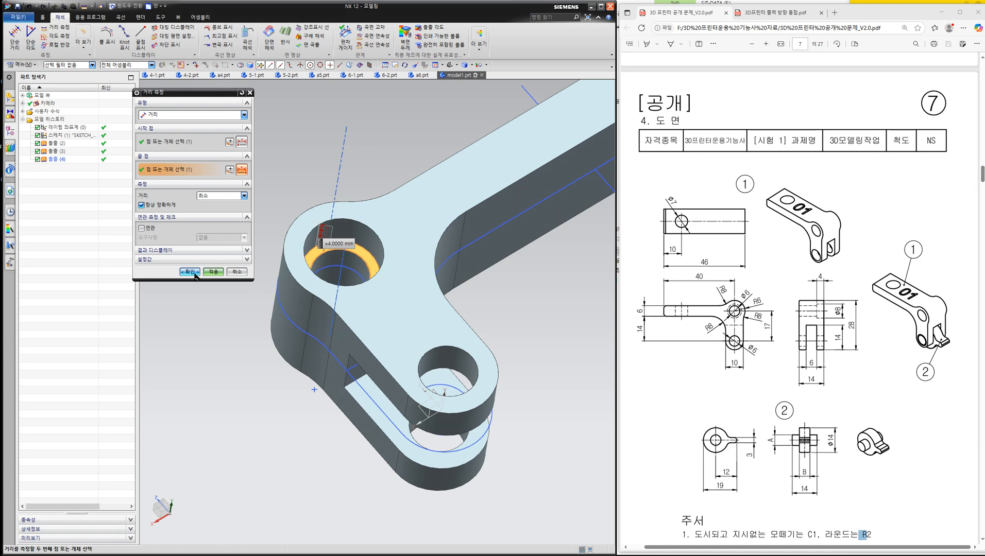
{"action": "left_click", "coordinate": [237, 273]}
{"action": "middle_click_drag", "start_coordinate": [300, 282], "coordinate": [356, 367]}
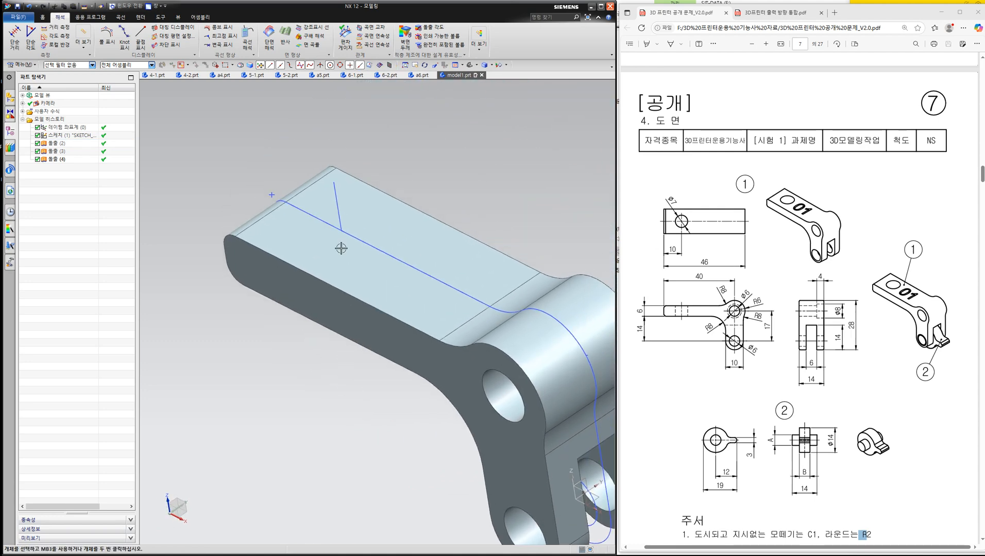
{"action": "left_click", "coordinate": [337, 206]}
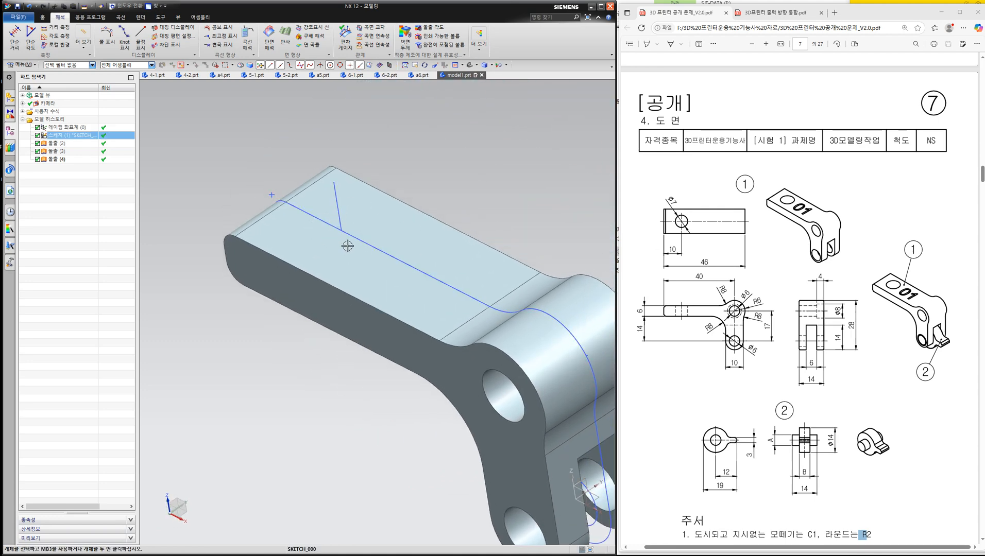
{"action": "middle_click_drag", "start_coordinate": [436, 160], "coordinate": [430, 111]}
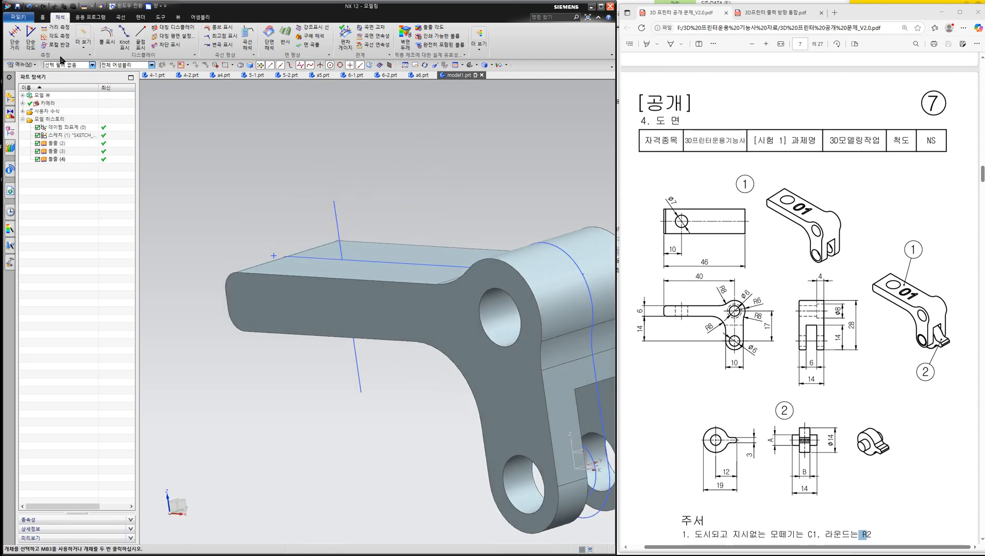
- Cut a hole through the arm with Tube along the vertical sketch line, using outer diameter 7 mm, inner diameter 0 mm and Boolean Subtract
{"action": "left_click", "coordinate": [22, 64]}
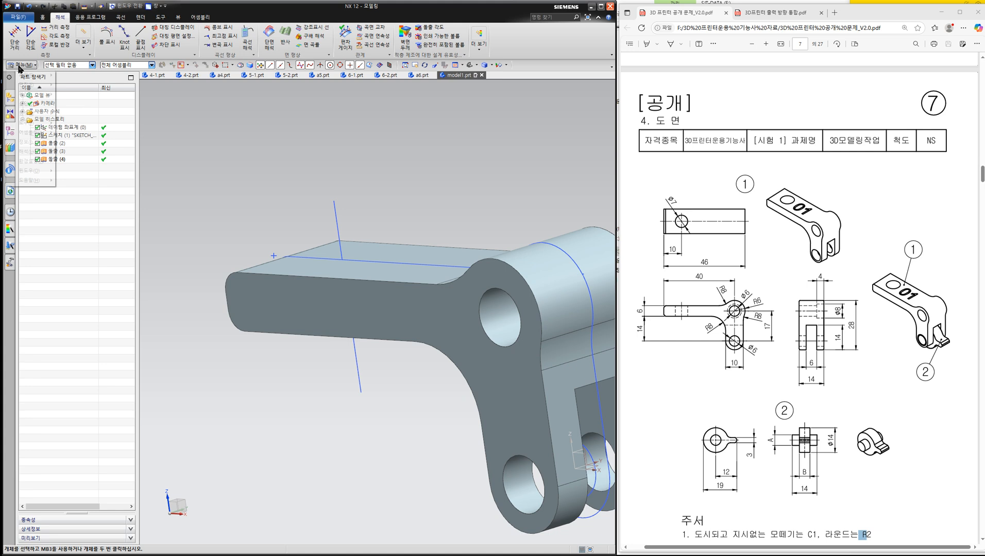
{"action": "mouse_move", "coordinate": [29, 110]}
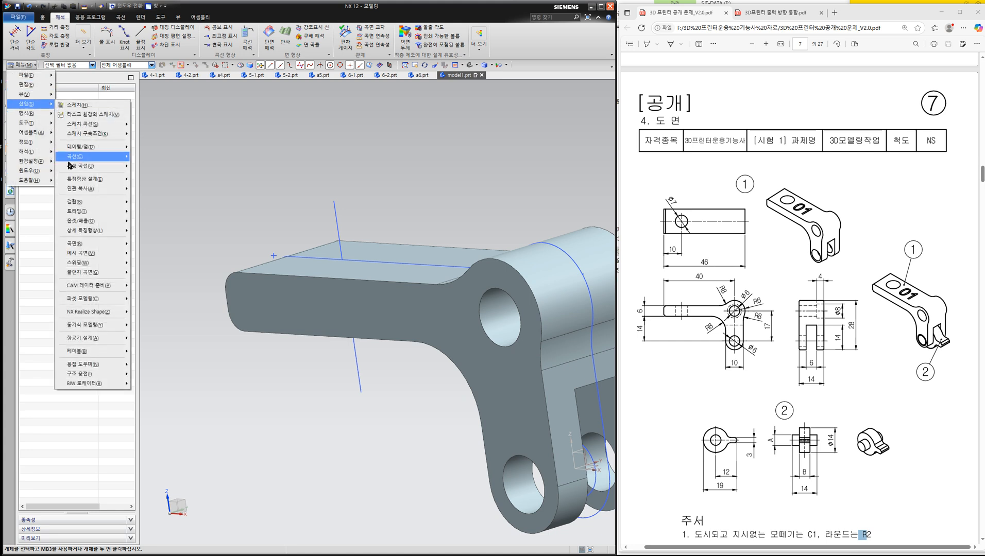
{"action": "mouse_move", "coordinate": [90, 265]}
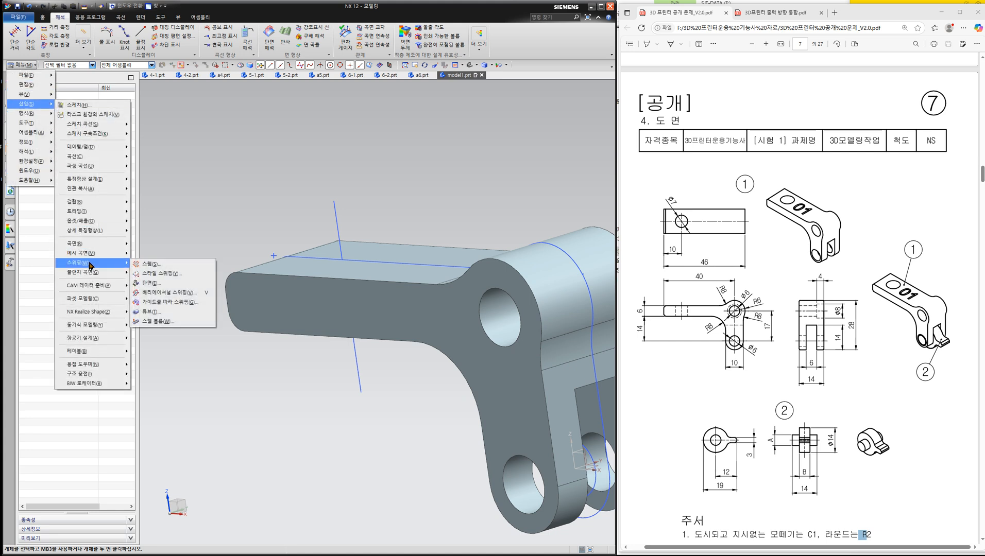
{"action": "left_click", "coordinate": [156, 312]}
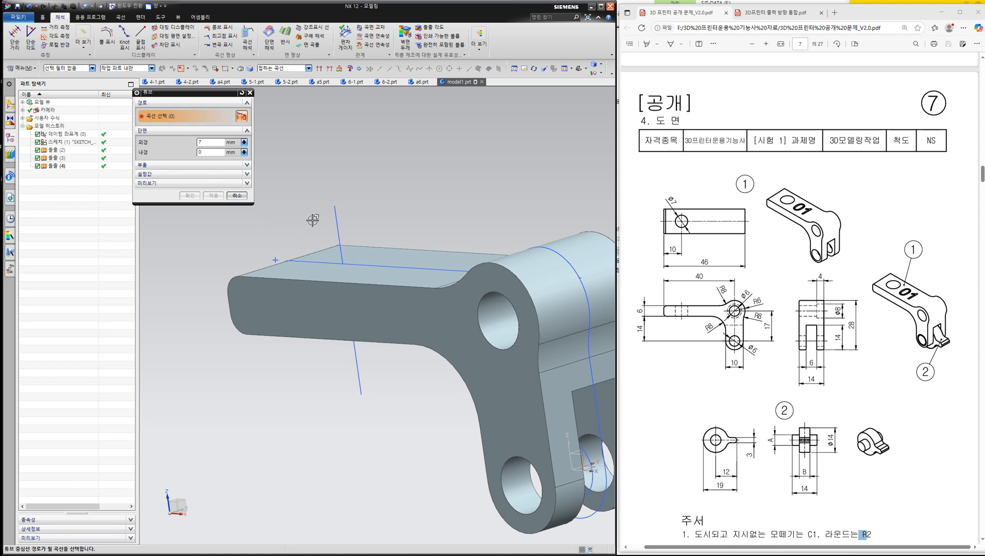
{"action": "left_click", "coordinate": [339, 215]}
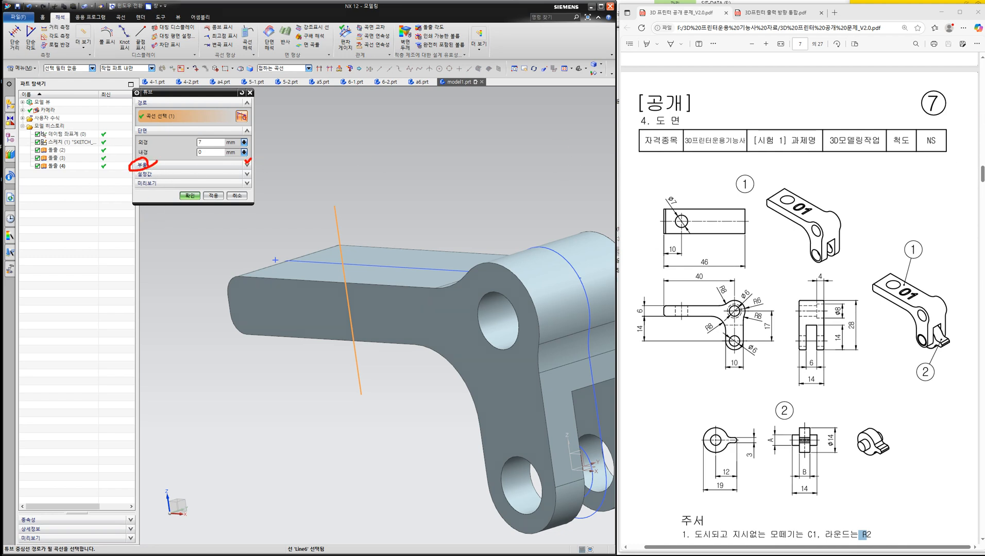
{"action": "left_click", "coordinate": [981, 166]}
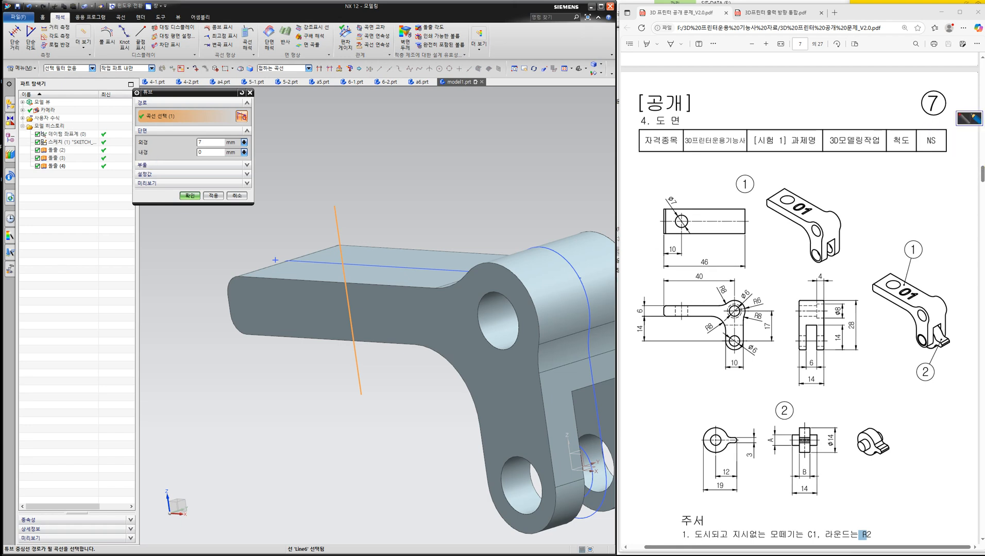
{"action": "left_click", "coordinate": [247, 166]}
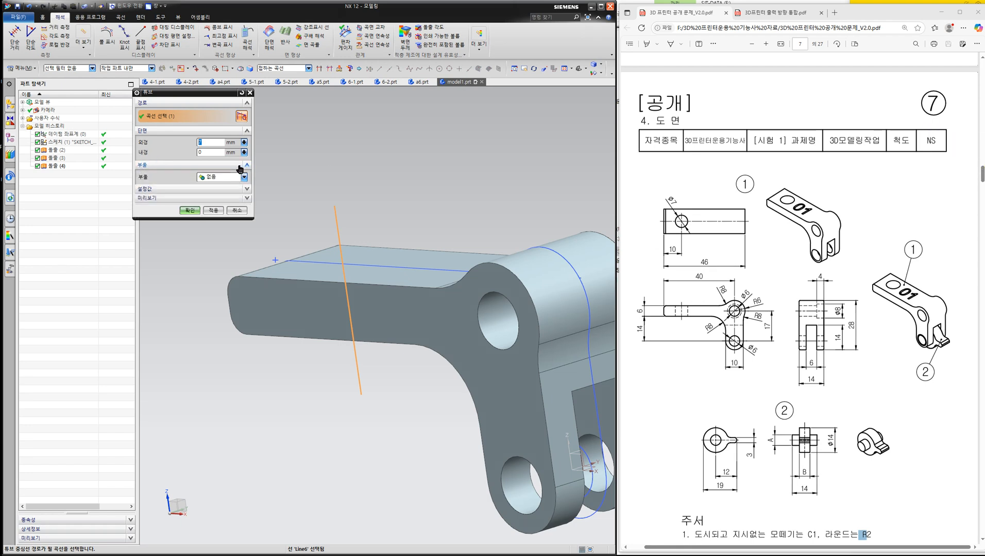
{"action": "left_click", "coordinate": [219, 177]}
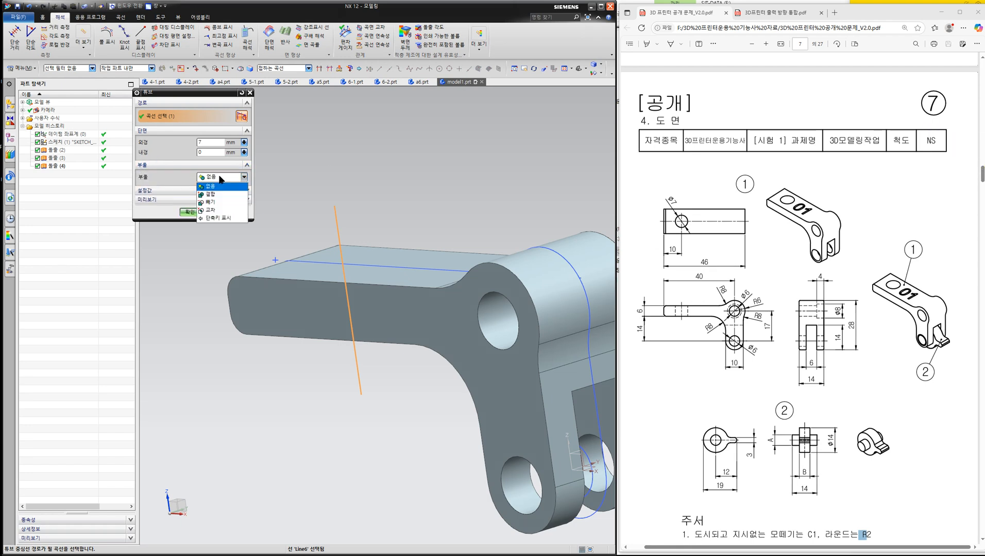
{"action": "left_click", "coordinate": [216, 202]}
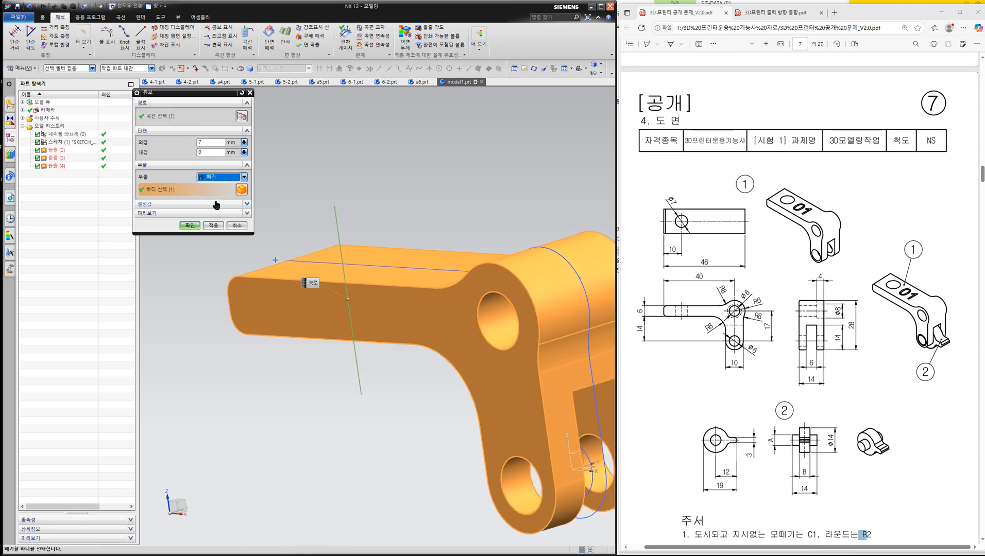
{"action": "left_click", "coordinate": [190, 226]}
- Create a sketch on the arm's flat upper face around the new 7 mm hole
{"action": "middle_click_drag", "start_coordinate": [252, 205], "coordinate": [295, 233]}
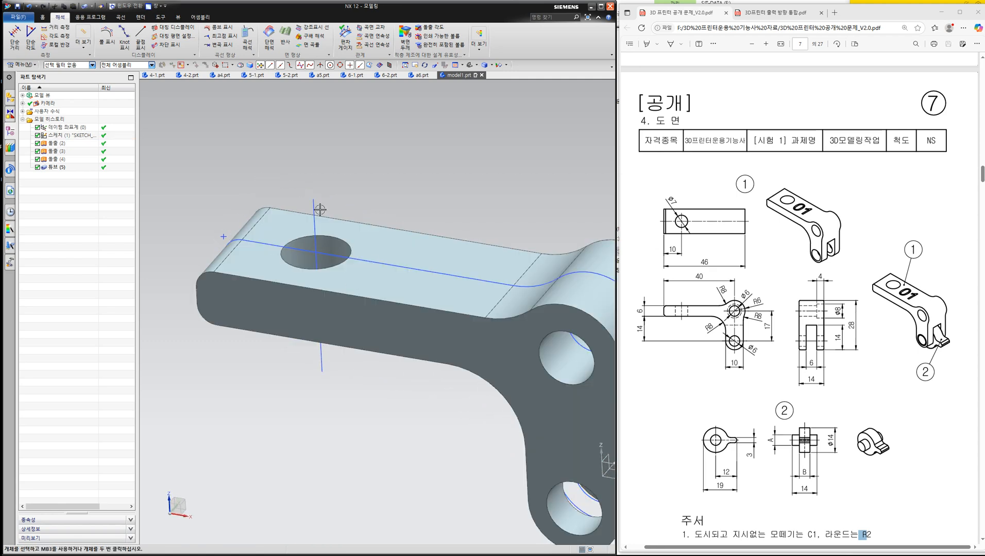
{"action": "middle_click_drag", "start_coordinate": [338, 204], "coordinate": [458, 259]}
{"action": "scroll", "coordinate": [374, 210], "scroll_direction": "down", "scroll_amount": 1}
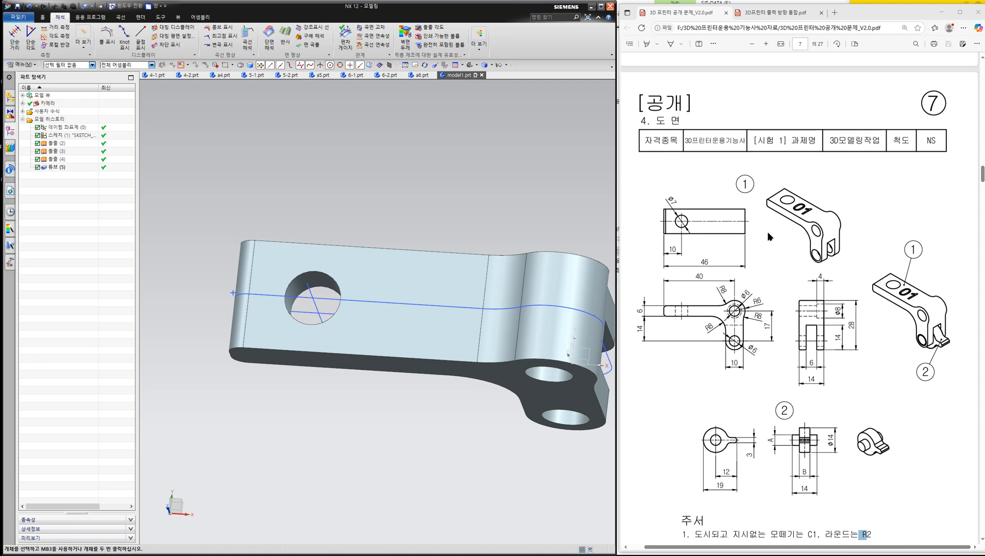
{"action": "middle_click_drag", "start_coordinate": [352, 244], "coordinate": [382, 243]}
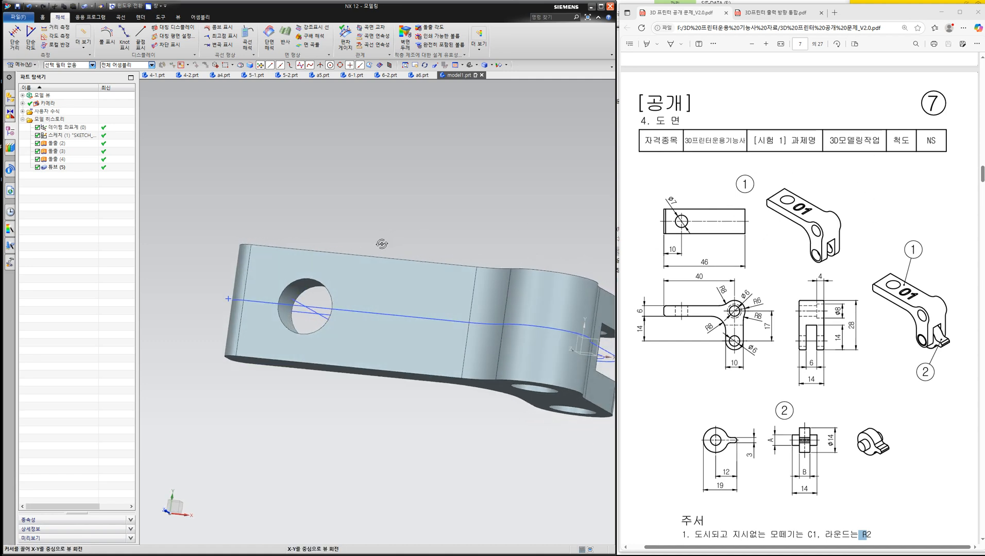
{"action": "left_click", "coordinate": [392, 256]}
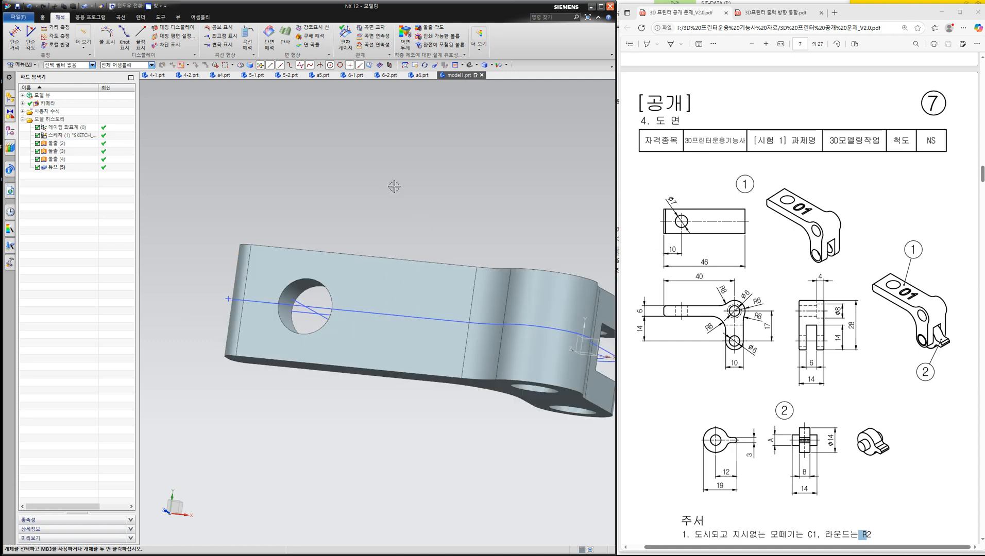
{"action": "left_click", "coordinate": [43, 18]}
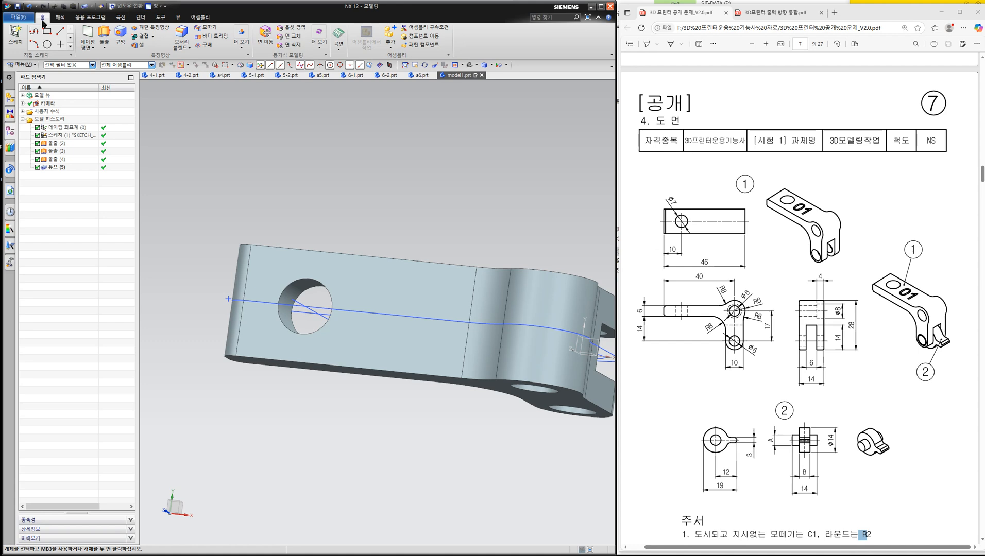
{"action": "left_click", "coordinate": [16, 34]}
{"action": "left_click", "coordinate": [378, 340]}
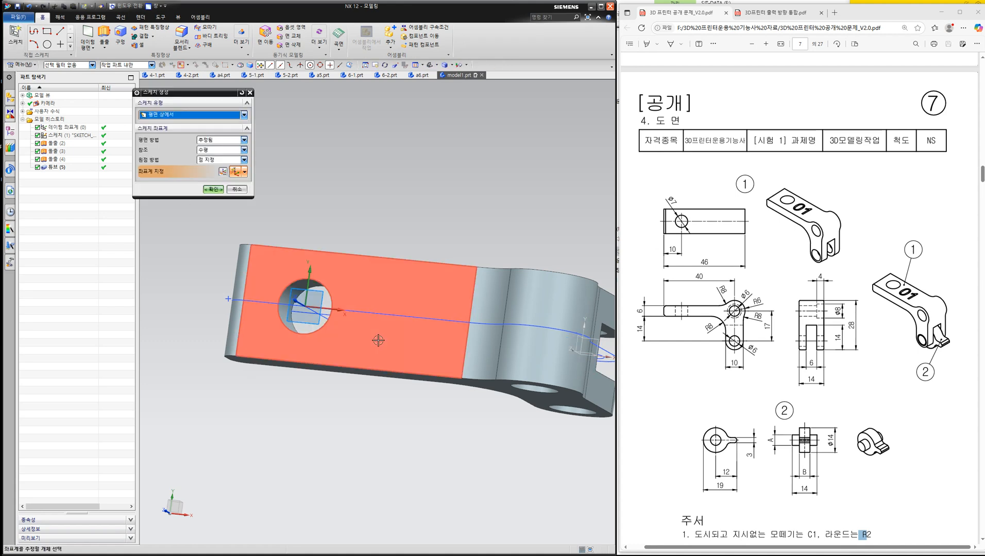
{"action": "left_click", "coordinate": [212, 189]}
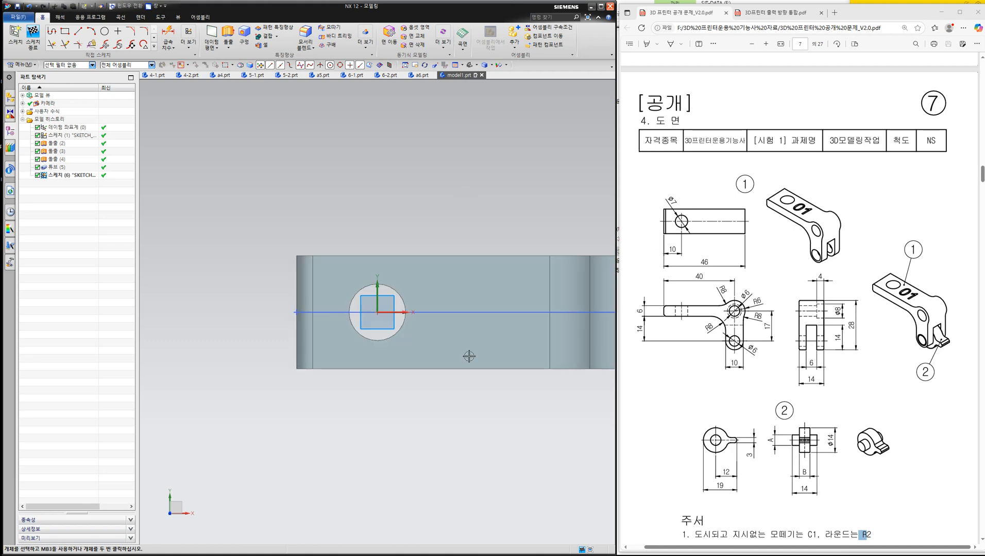
- Draw a horizontal line about 10 mm long between the hole and the bend, near the face's lower edge, and finish the sketch
{"action": "left_click", "coordinate": [78, 33]}
{"action": "left_click", "coordinate": [442, 344]}
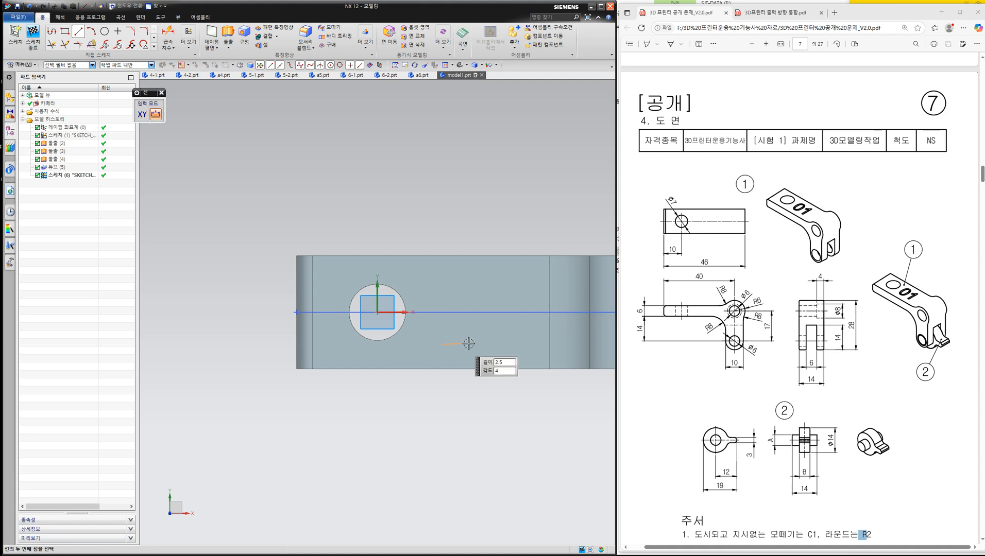
{"action": "left_click", "coordinate": [522, 344]}
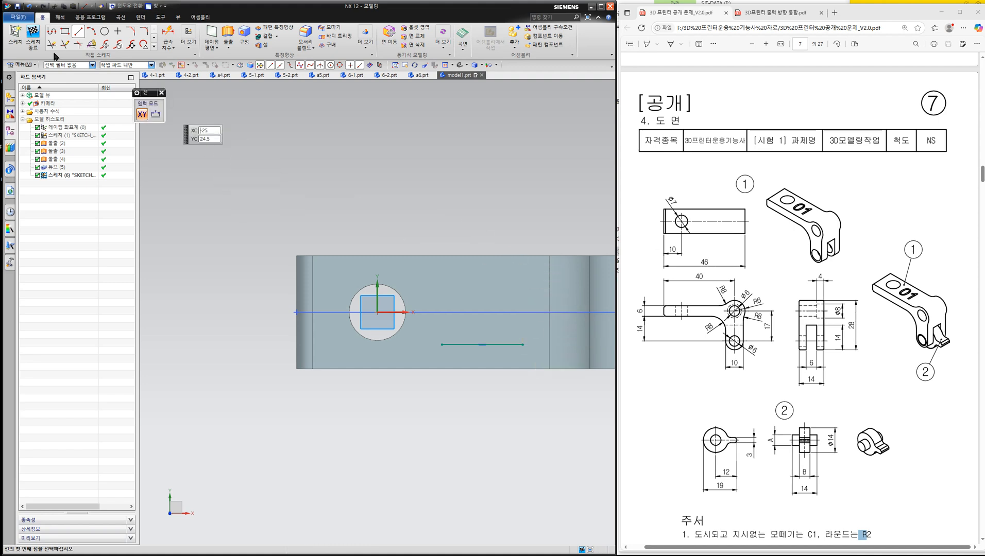
{"action": "left_click", "coordinate": [35, 40]}
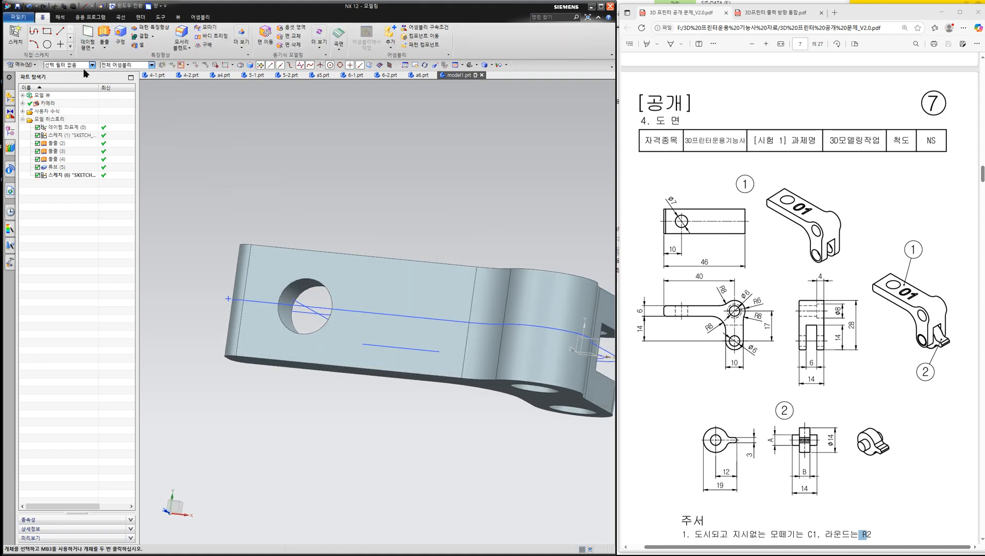
- Create the planar text 01 in Arial, anchored by its bottom centre at the midpoint of the sketched line
{"action": "left_click", "coordinate": [20, 65]}
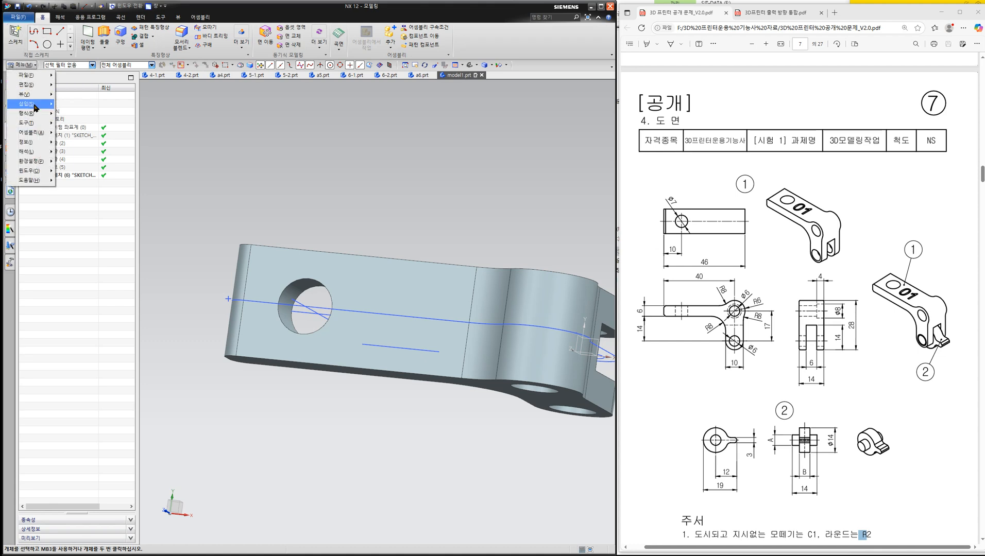
{"action": "mouse_move", "coordinate": [31, 104]}
{"action": "mouse_move", "coordinate": [73, 158]}
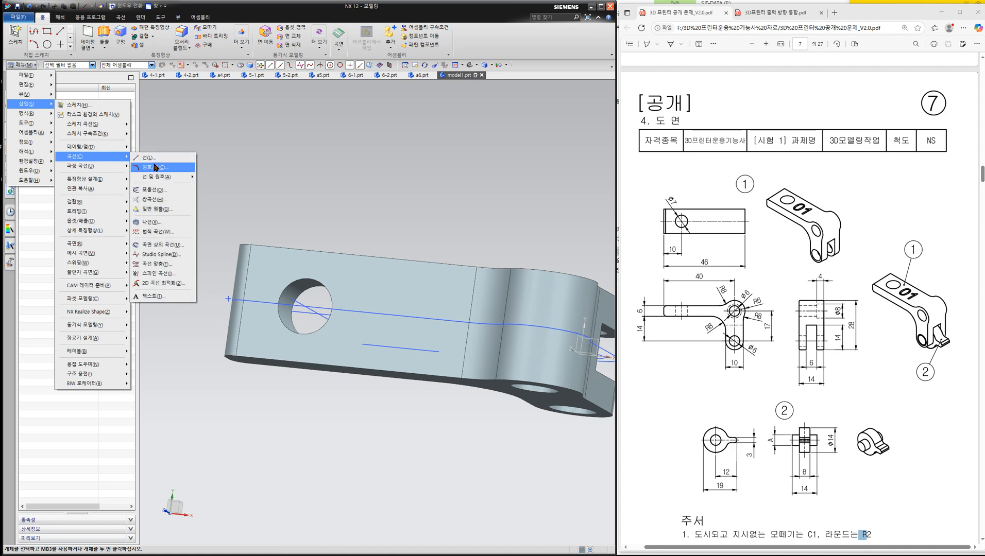
{"action": "left_click", "coordinate": [152, 297]}
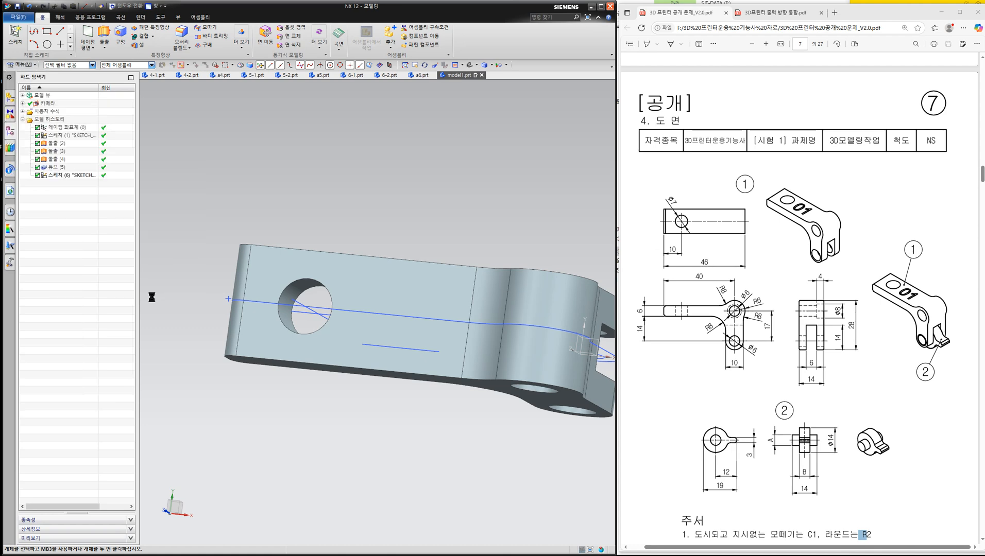
{"action": "left_click", "coordinate": [401, 348]}
{"action": "middle_click_drag", "start_coordinate": [435, 243], "coordinate": [437, 216]}
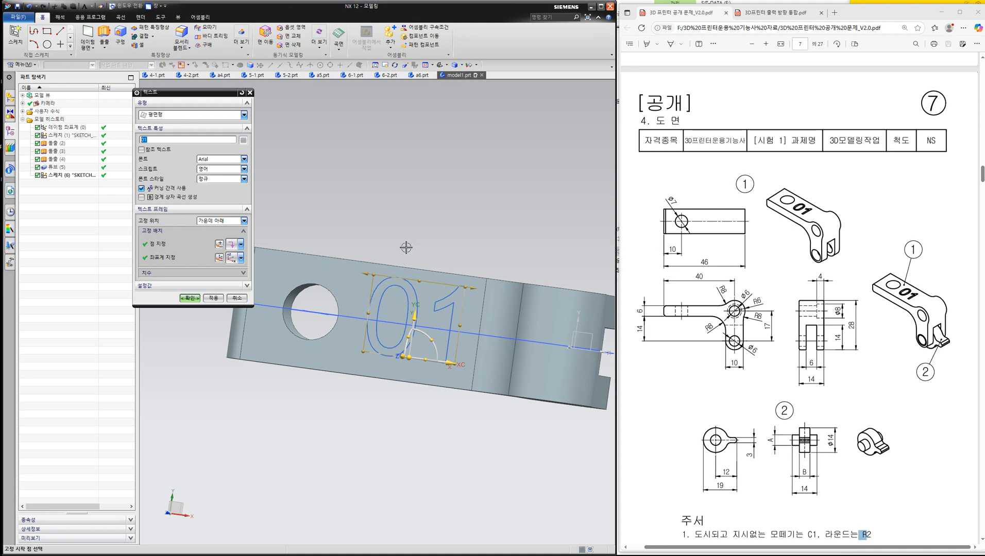
{"action": "left_click", "coordinate": [190, 298]}
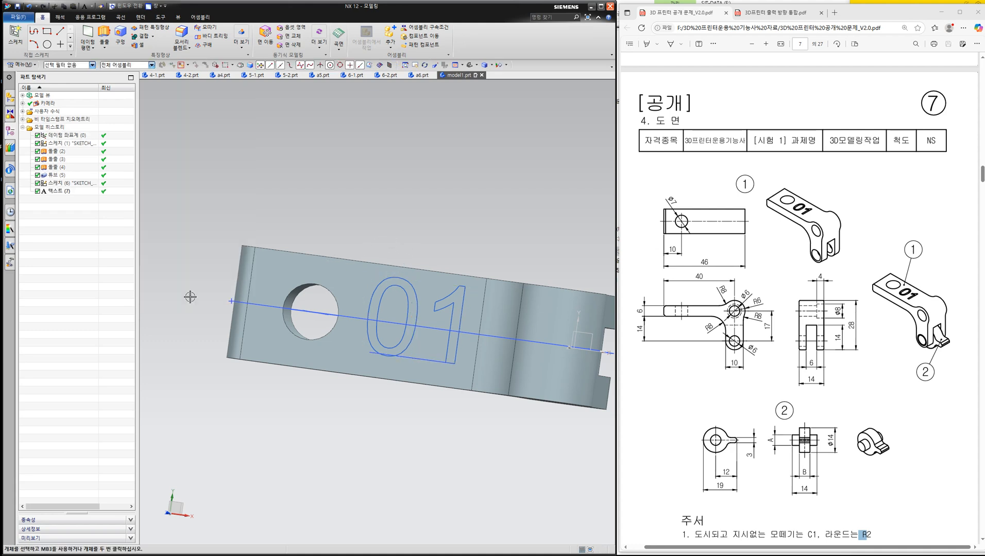
- Start an Extrude and select the regions of both digits of the text using the Region Boundary Curve rule
{"action": "left_click", "coordinate": [104, 33]}
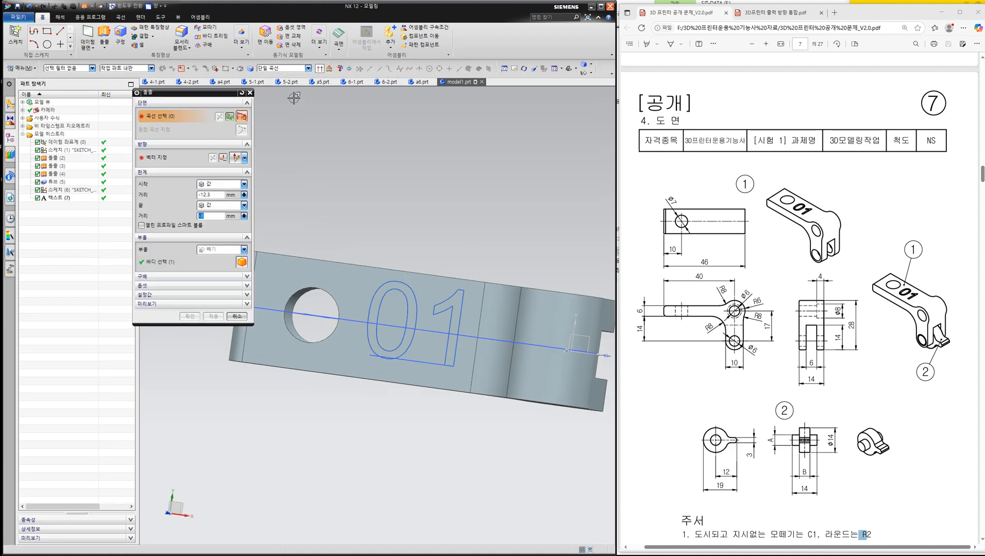
{"action": "left_click", "coordinate": [288, 68]}
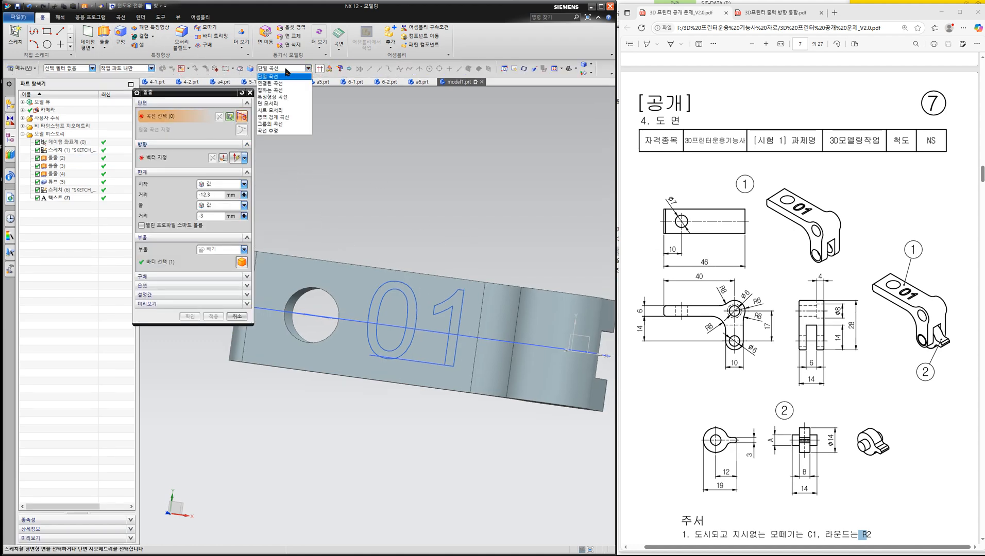
{"action": "left_click", "coordinate": [278, 118]}
{"action": "left_click", "coordinate": [374, 335]}
{"action": "left_click", "coordinate": [373, 335]}
{"action": "scroll", "coordinate": [386, 345], "scroll_direction": "up", "scroll_amount": 3}
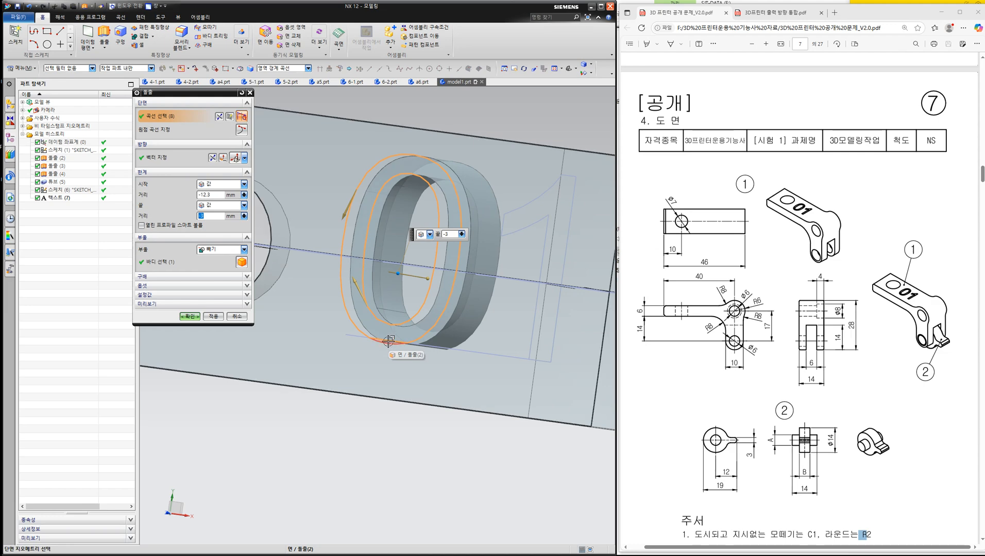
{"action": "left_click", "coordinate": [557, 232]}
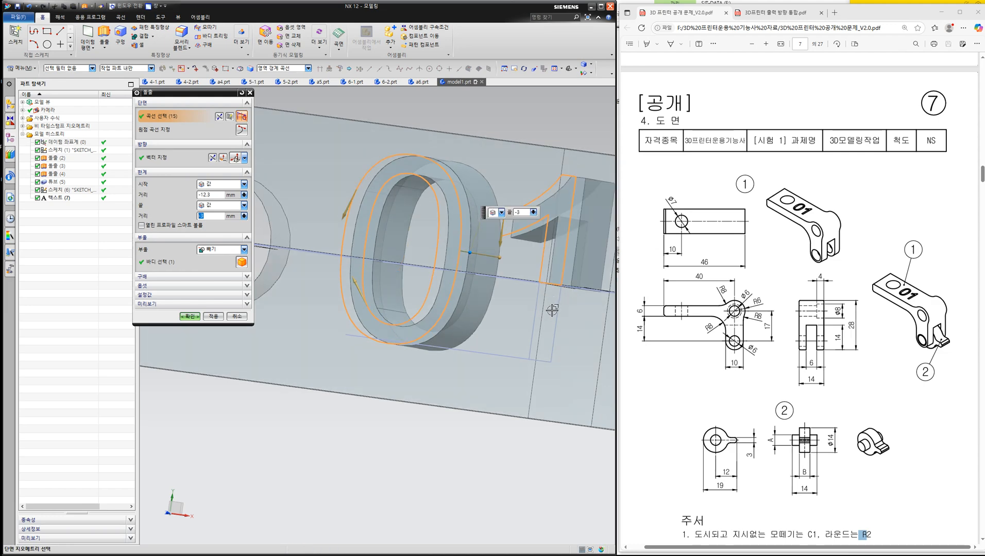
{"action": "left_click", "coordinate": [550, 310]}
- Set the text extrusion's start distance to 0 mm and end distance to -1 mm, then subtract it from the arm
{"action": "scroll", "coordinate": [518, 221], "scroll_direction": "down", "scroll_amount": 2}
{"action": "middle_click_drag", "start_coordinate": [492, 221], "coordinate": [290, 239]}
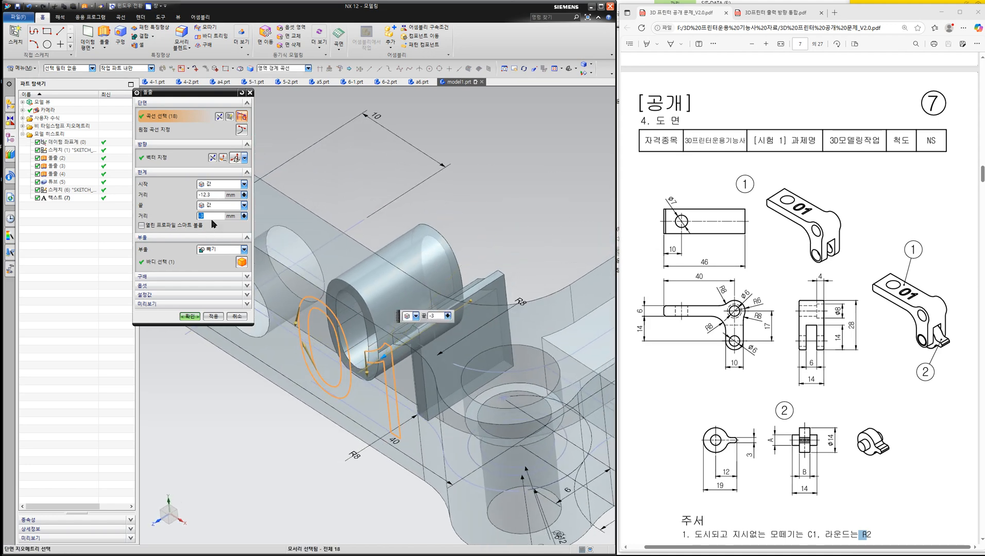
{"action": "left_click", "coordinate": [218, 194]}
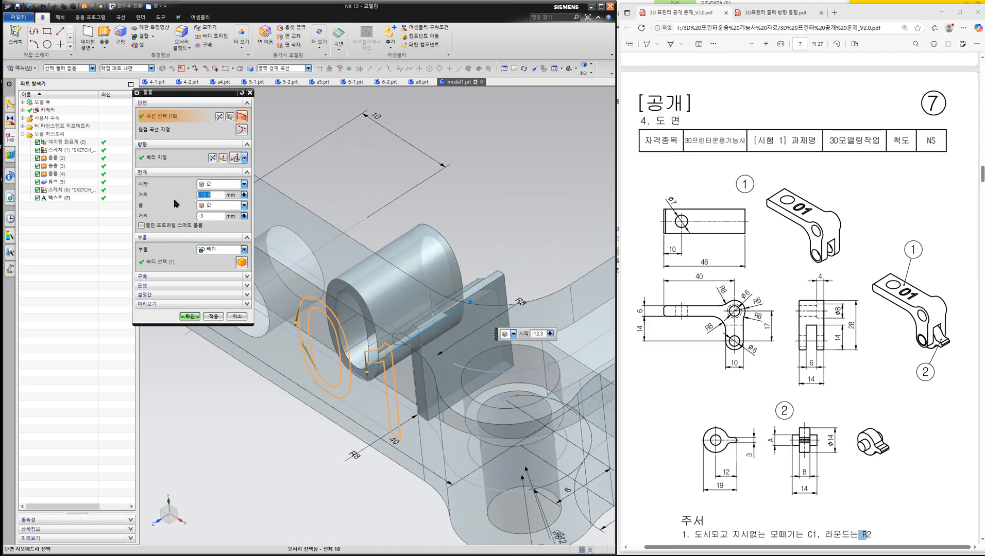
{"action": "type", "text": "0"}
{"action": "key", "text": "Return"}
{"action": "middle_click_drag", "start_coordinate": [450, 225], "coordinate": [495, 319]}
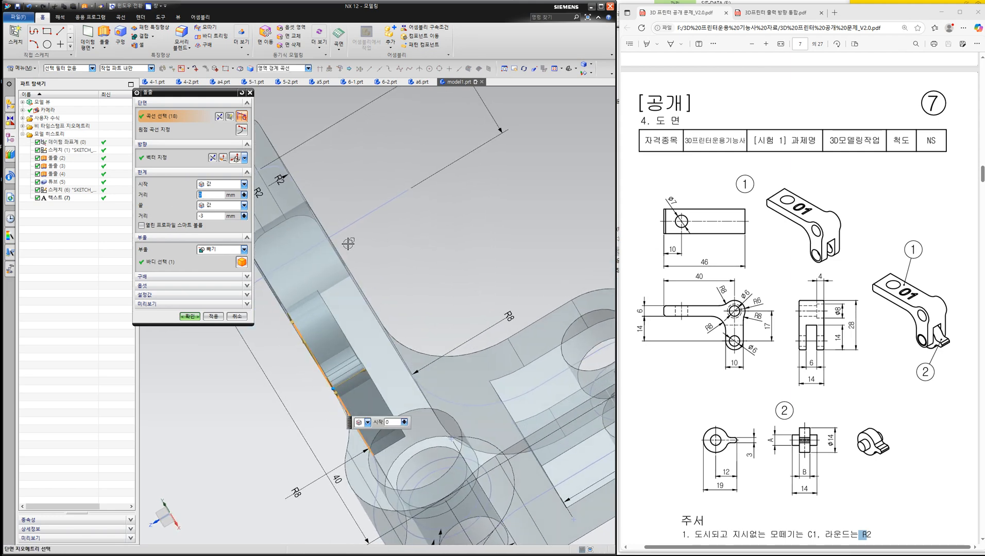
{"action": "left_click", "coordinate": [211, 217]}
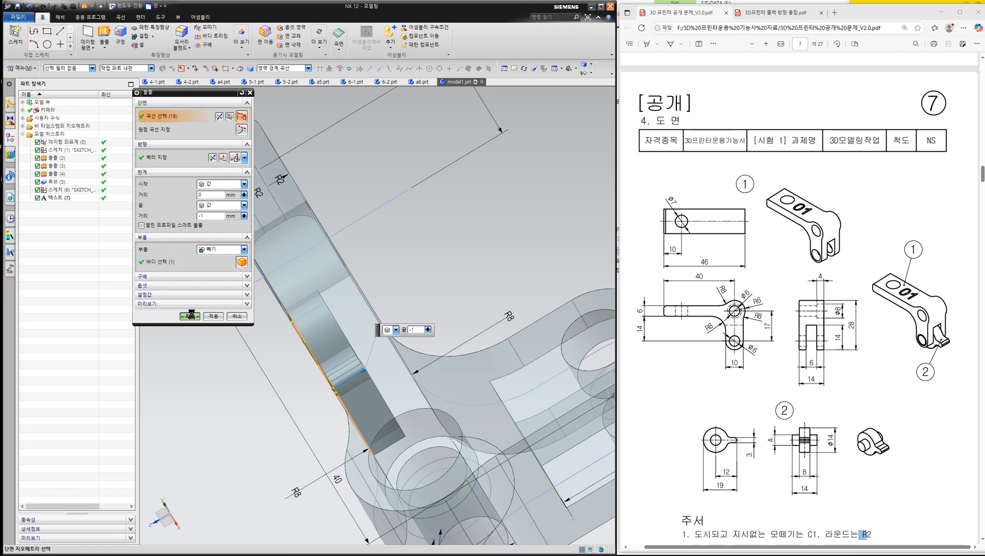
- Save a copy of the finished lever arm under the file name 7-1 on the F: drive
{"action": "middle_click_drag", "start_coordinate": [252, 379], "coordinate": [308, 382]}
{"action": "scroll", "coordinate": [346, 353], "scroll_direction": "down", "scroll_amount": 3}
{"action": "middle_click_drag", "start_coordinate": [345, 354], "coordinate": [430, 254]}
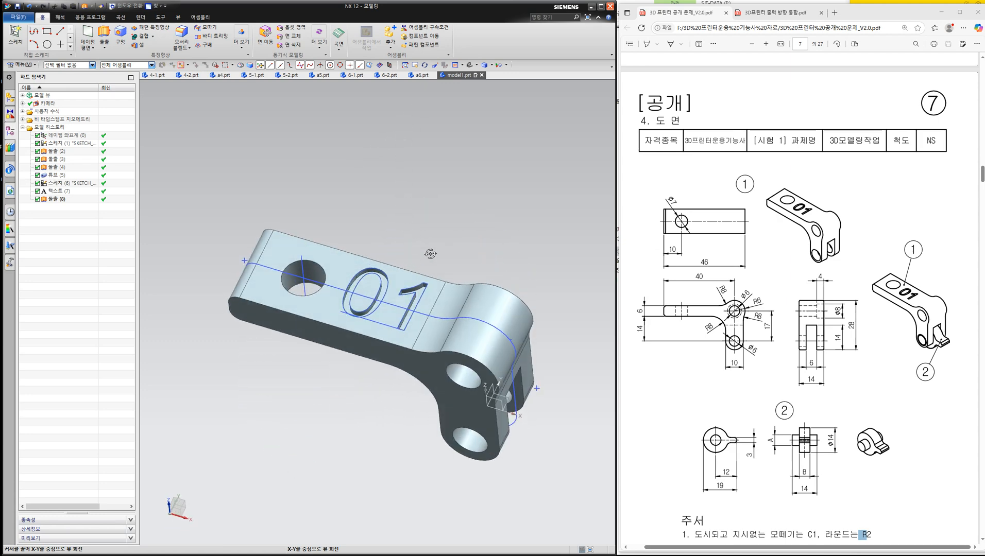
{"action": "left_click", "coordinate": [16, 17]}
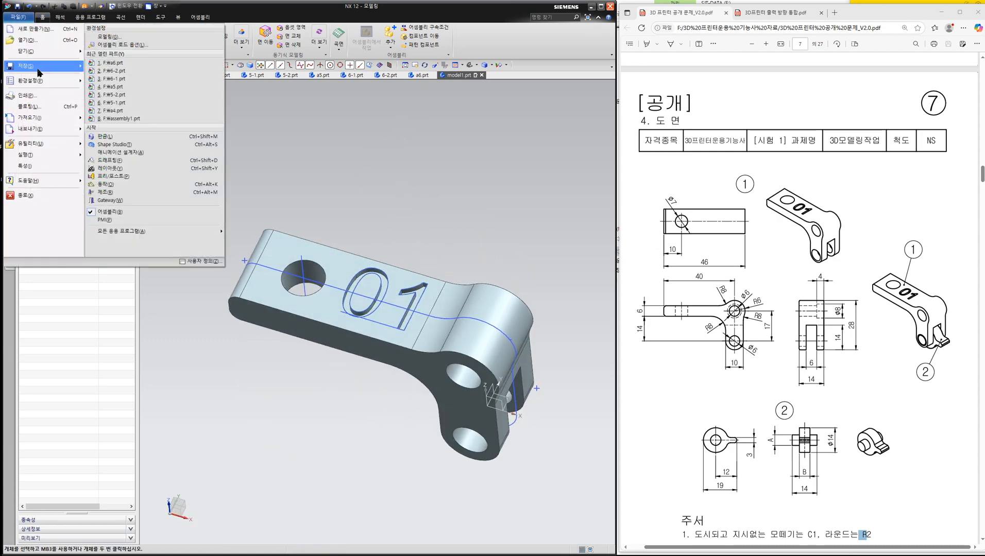
{"action": "mouse_move", "coordinate": [41, 67]}
{"action": "left_click", "coordinate": [132, 82]}
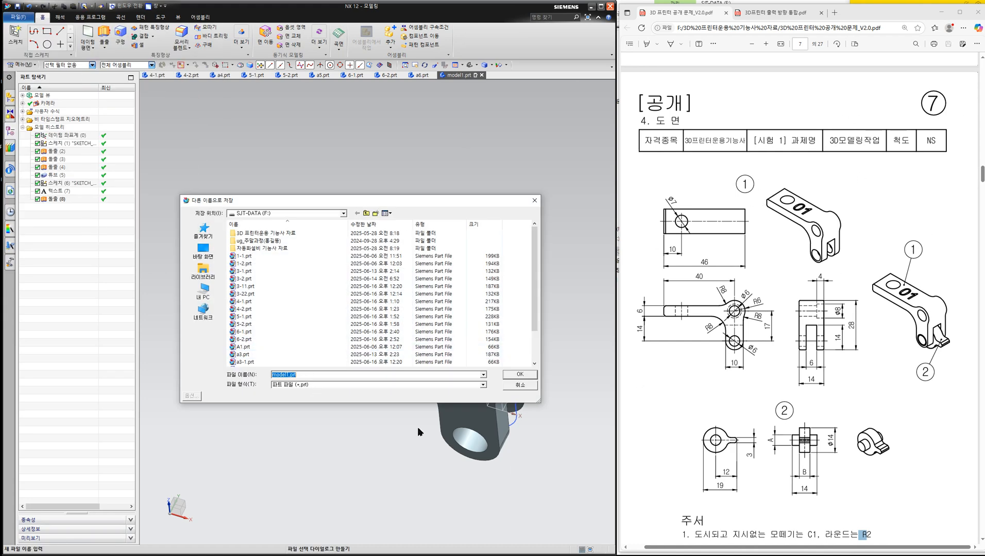
{"action": "type", "text": "7-1"}
{"action": "left_click", "coordinate": [521, 375]}
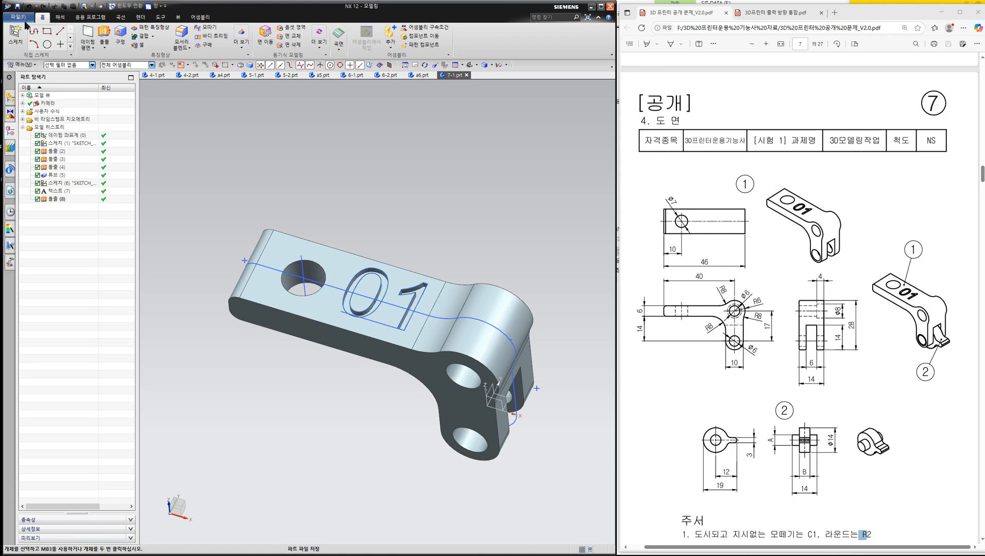
- Start creating a new file for the next part
{"action": "left_click", "coordinate": [18, 20]}
{"action": "left_click", "coordinate": [17, 29]}
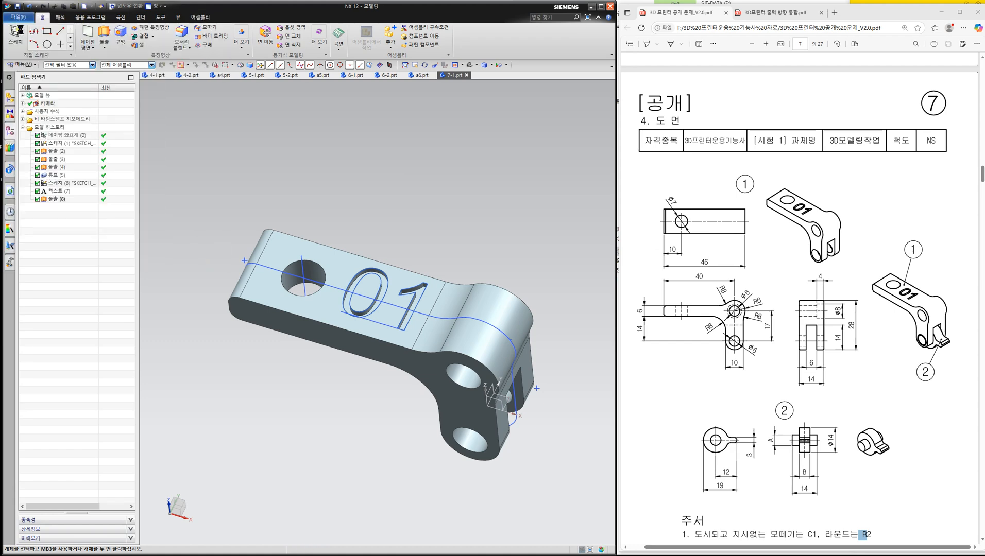
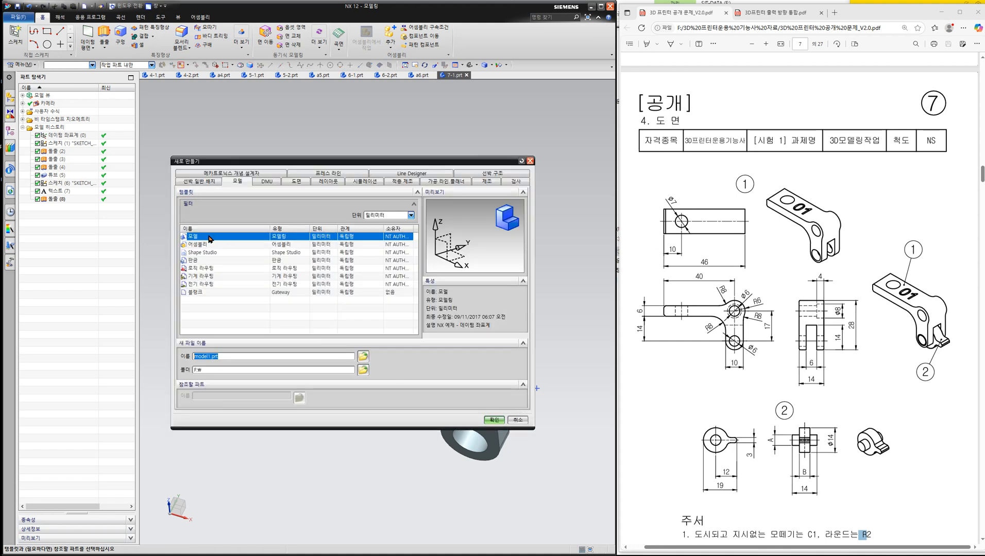
- Create a new part from the millimetre Model template and start a sketch on the XZ plane
{"action": "left_click", "coordinate": [490, 421]}
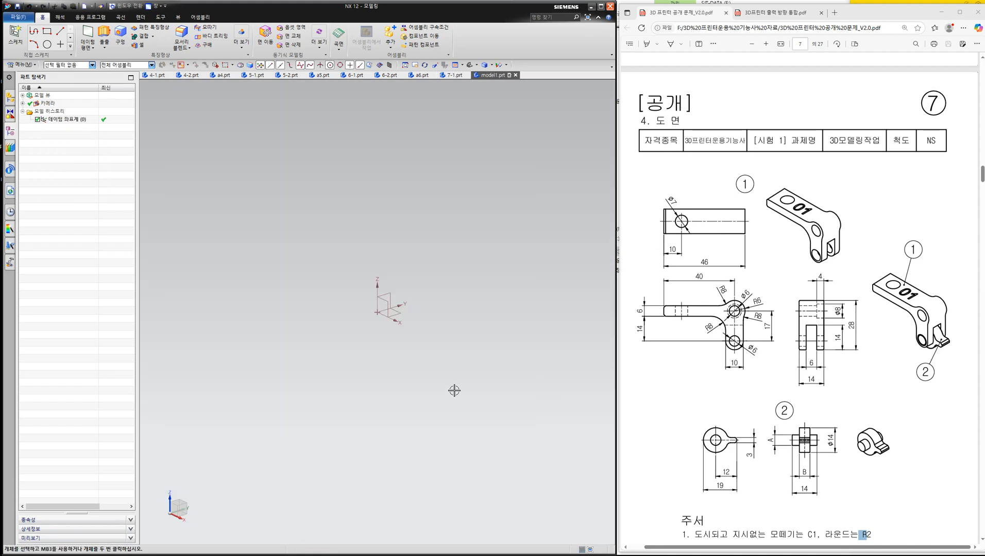
{"action": "left_click", "coordinate": [15, 36]}
{"action": "left_click", "coordinate": [388, 306]}
{"action": "left_click", "coordinate": [213, 189]}
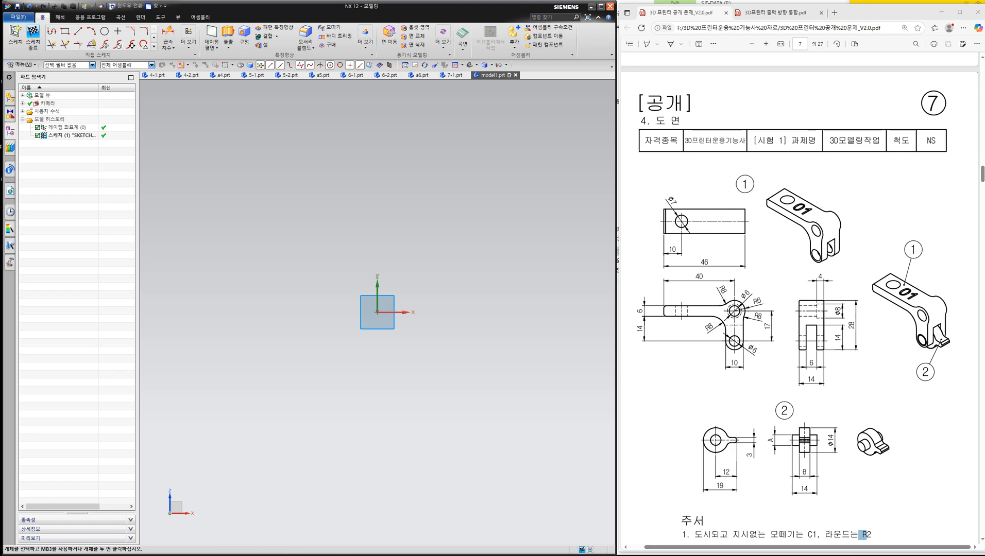
- Examine part 2's views in the drawing and work out dimensions A and B from the mating hole and slot of part 1
{"action": "left_click_drag", "start_coordinate": [669, 397], "coordinate": [769, 502]}
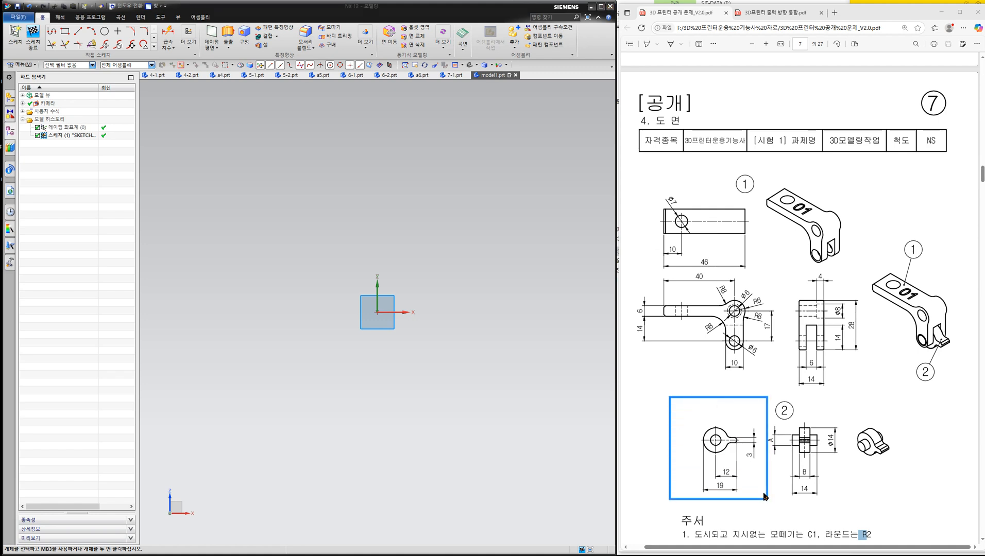
{"action": "left_click_drag", "start_coordinate": [773, 422], "coordinate": [845, 501]}
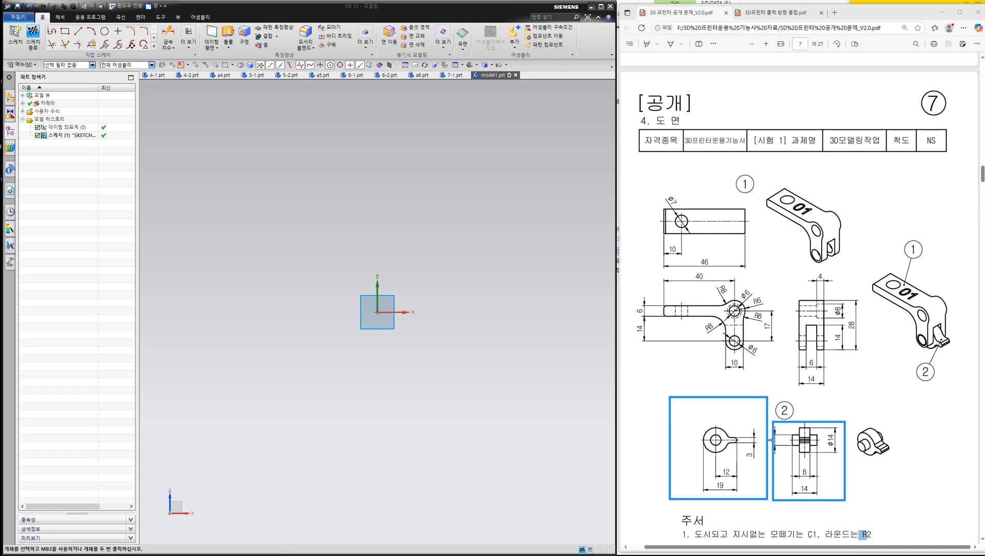
{"action": "left_click", "coordinate": [981, 168]}
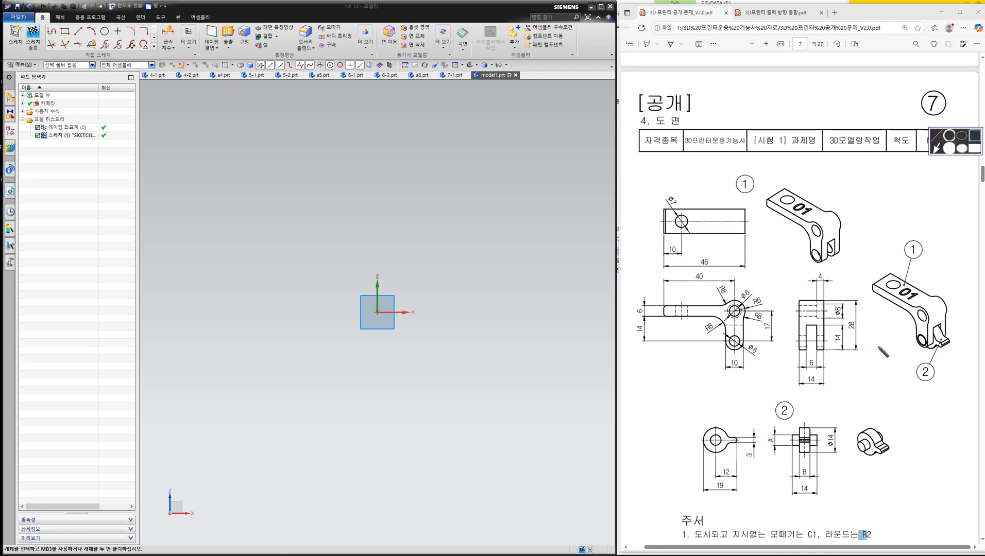
{"action": "mouse_move", "coordinate": [778, 454]}
{"action": "left_mouse_down"}
{"action": "mouse_move", "coordinate": [765, 446]}
{"action": "mouse_move", "coordinate": [816, 479]}
{"action": "left_mouse_up"}
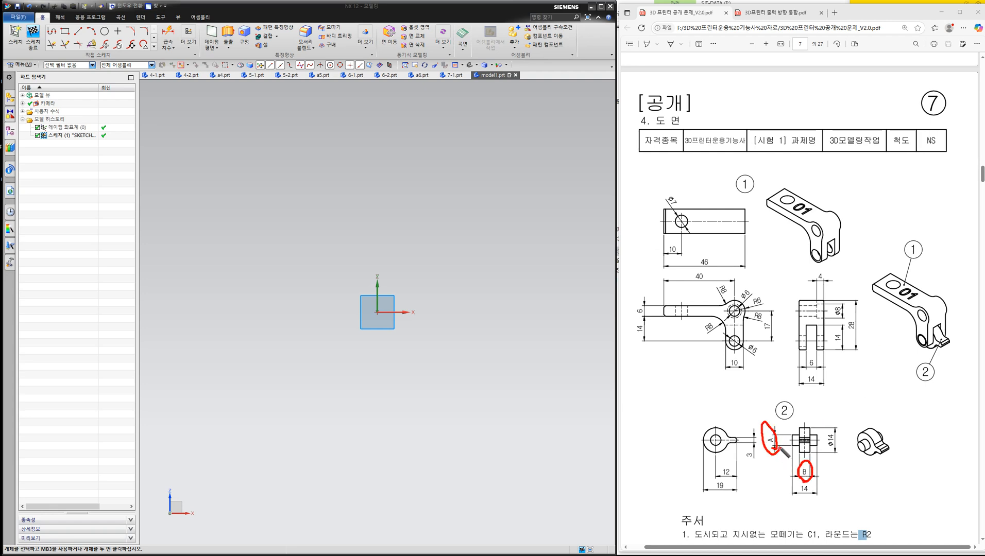
{"action": "mouse_move", "coordinate": [771, 449]}
{"action": "left_mouse_down"}
{"action": "mouse_move", "coordinate": [769, 422]}
{"action": "mouse_move", "coordinate": [778, 450]}
{"action": "left_mouse_up"}
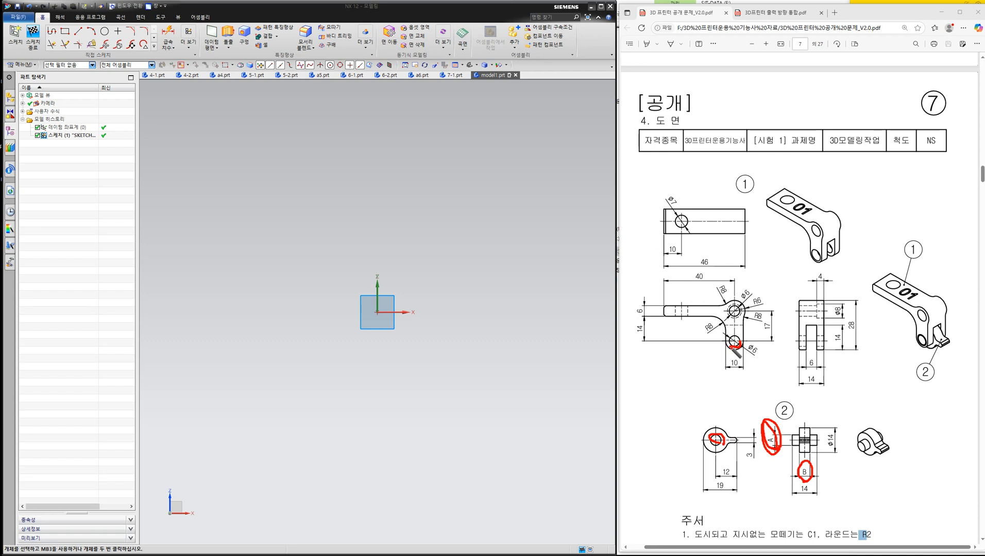
{"action": "left_click_drag", "start_coordinate": [757, 360], "coordinate": [766, 351]}
{"action": "mouse_move", "coordinate": [714, 437]}
{"action": "left_mouse_down"}
{"action": "mouse_move", "coordinate": [687, 396]}
{"action": "mouse_move", "coordinate": [667, 400]}
{"action": "mouse_move", "coordinate": [676, 387]}
{"action": "mouse_move", "coordinate": [669, 412]}
{"action": "left_mouse_up"}
{"action": "mouse_move", "coordinate": [681, 363]}
{"action": "left_mouse_down"}
{"action": "mouse_move", "coordinate": [692, 382]}
{"action": "mouse_move", "coordinate": [705, 364]}
{"action": "left_mouse_up"}
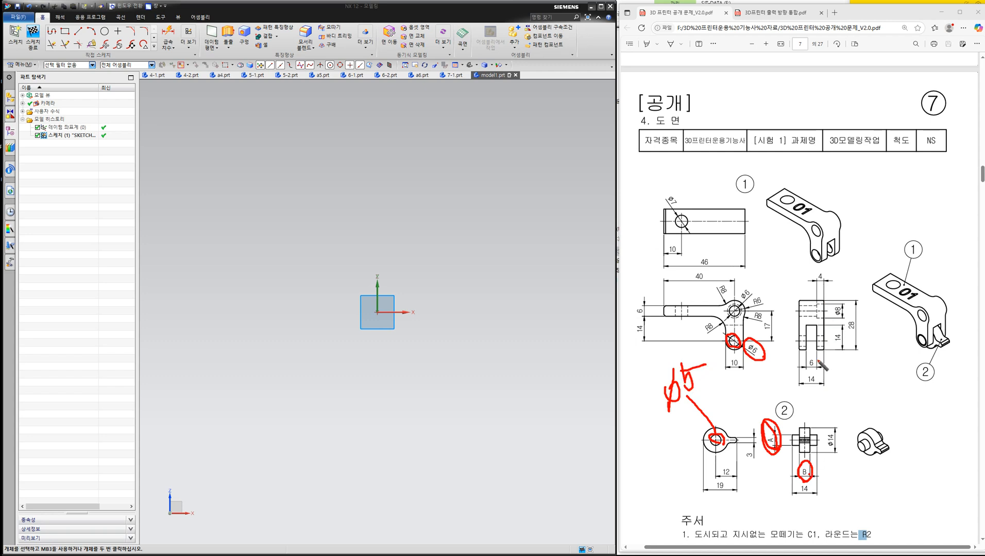
{"action": "mouse_move", "coordinate": [800, 472]}
{"action": "left_mouse_down"}
{"action": "mouse_move", "coordinate": [800, 486]}
{"action": "mouse_move", "coordinate": [866, 476]}
{"action": "left_mouse_up"}
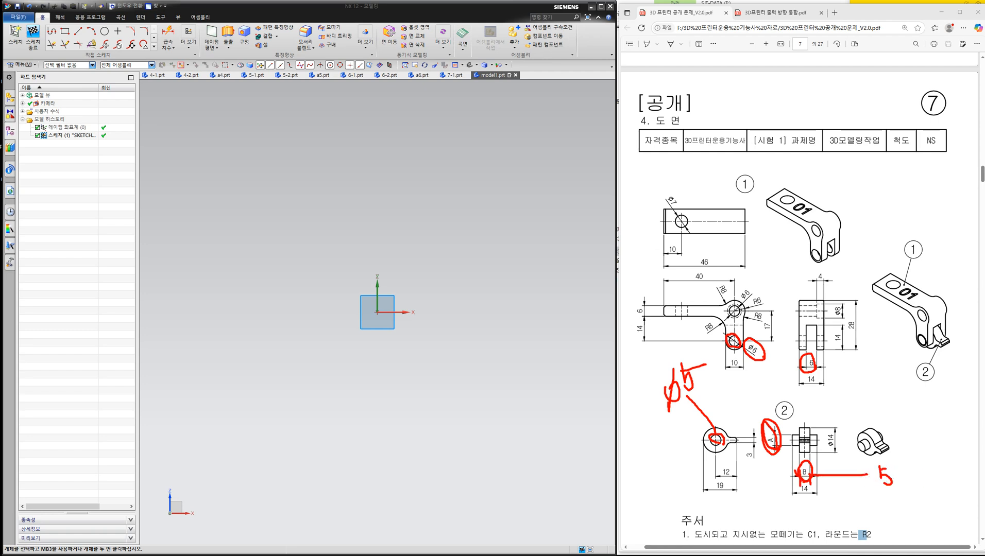
{"action": "left_click", "coordinate": [978, 153]}
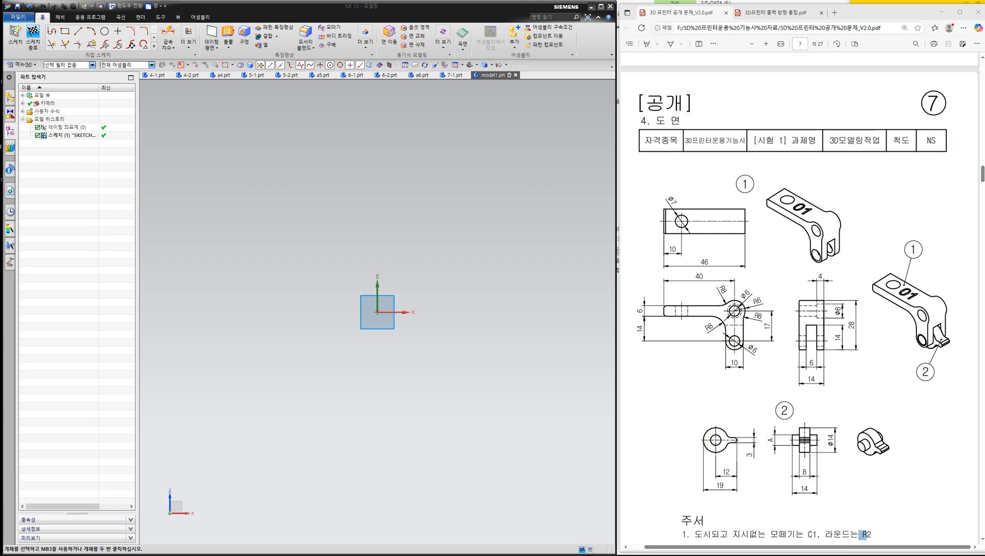
- Sketch two concentric circles centred on the sketch origin
{"action": "left_click", "coordinate": [105, 31]}
{"action": "left_click", "coordinate": [377, 311]}
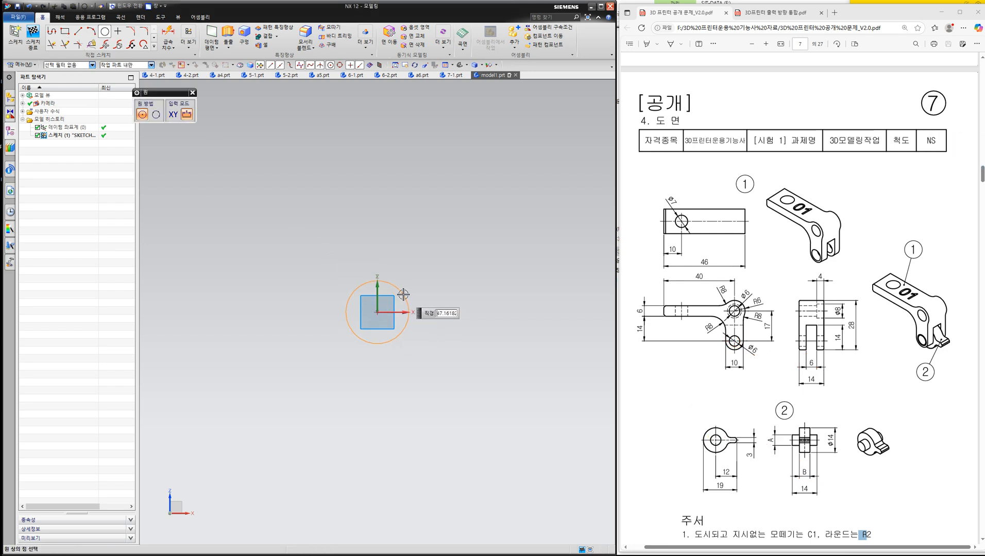
{"action": "left_click", "coordinate": [378, 312]}
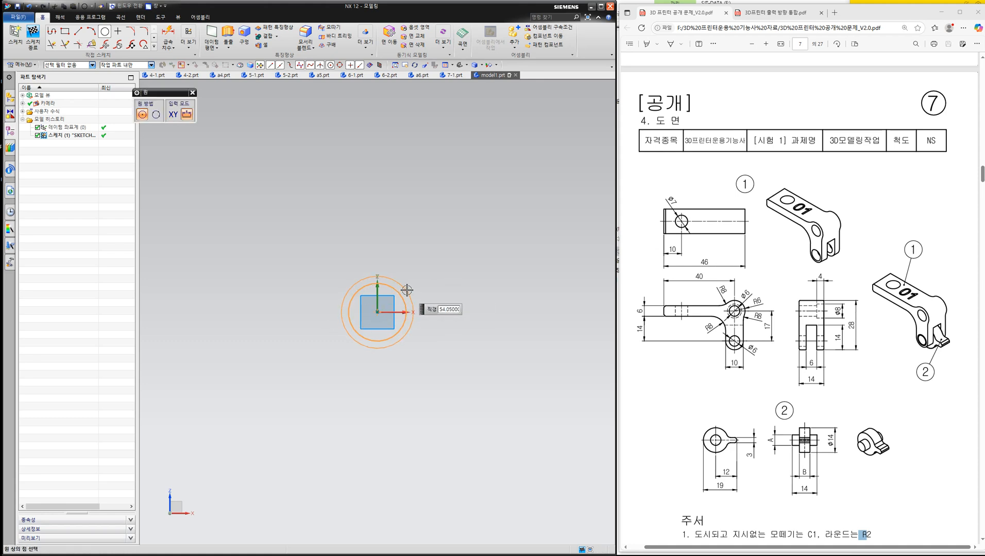
{"action": "left_click", "coordinate": [415, 285]}
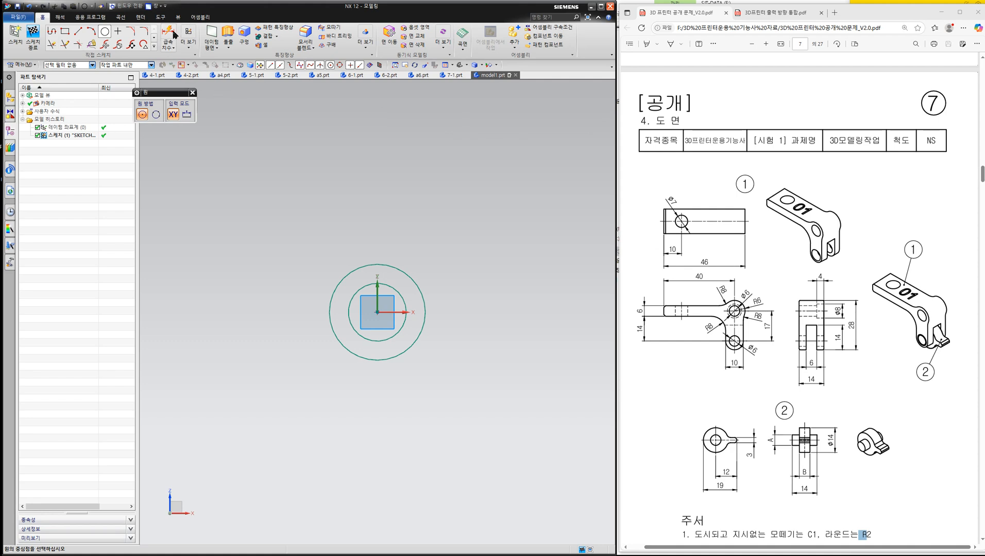
{"action": "key", "text": "Escape"}
{"action": "key", "text": "d"}
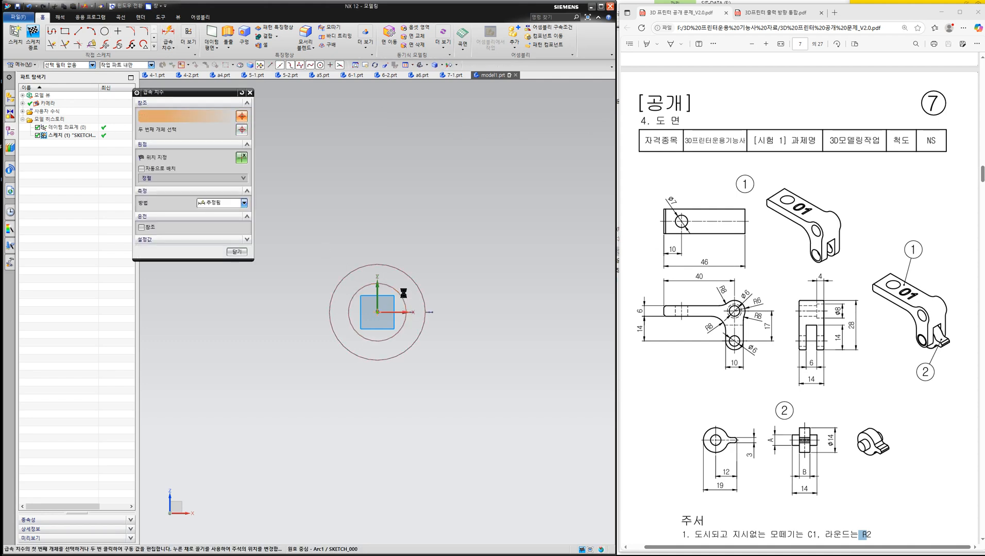
{"action": "left_click", "coordinate": [349, 312]}
{"action": "left_click", "coordinate": [419, 283]}
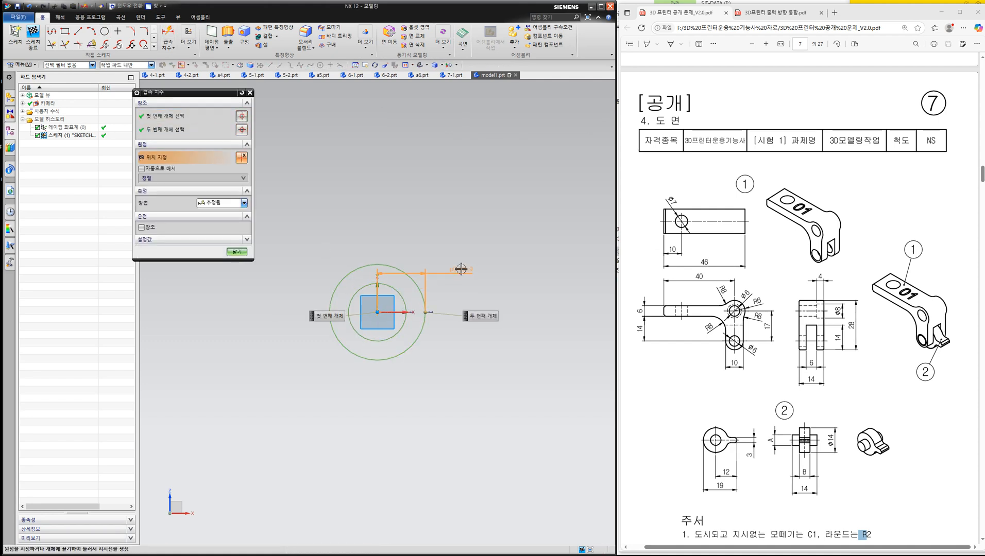
{"action": "key", "text": "Escape"}
{"action": "key", "text": "Escape"}
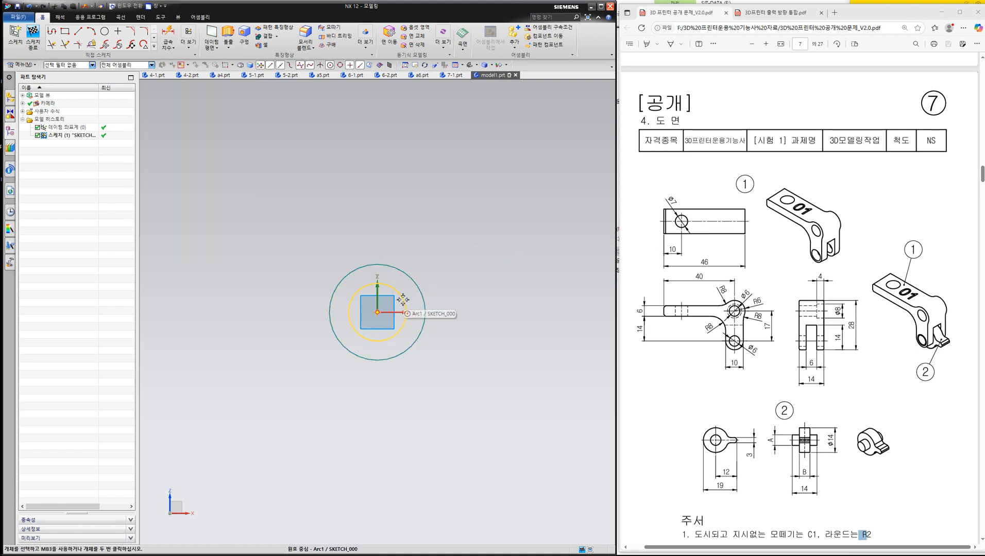
- Dimension the inner circle to 5 mm diameter and the outer circle to 14 mm diameter
{"action": "left_click", "coordinate": [166, 41]}
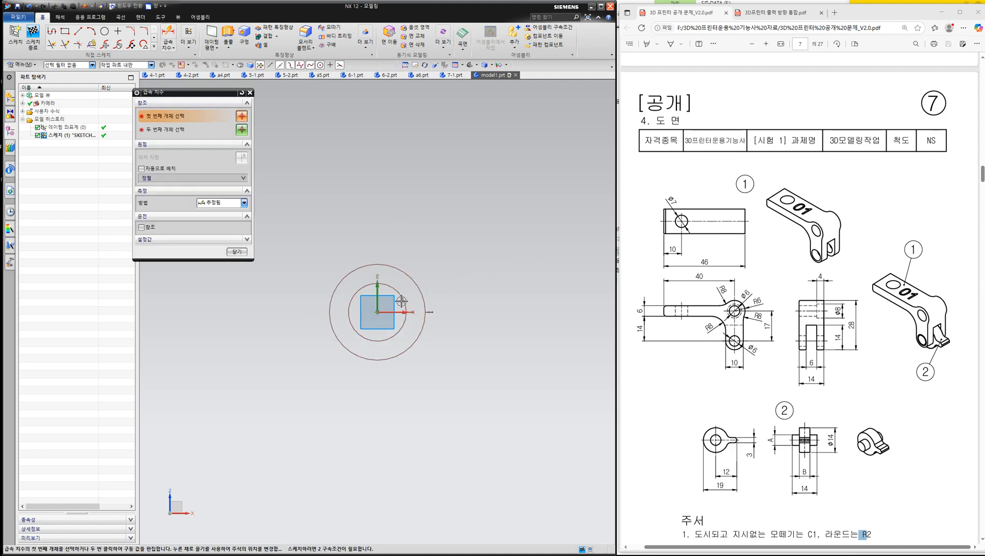
{"action": "left_click", "coordinate": [490, 262]}
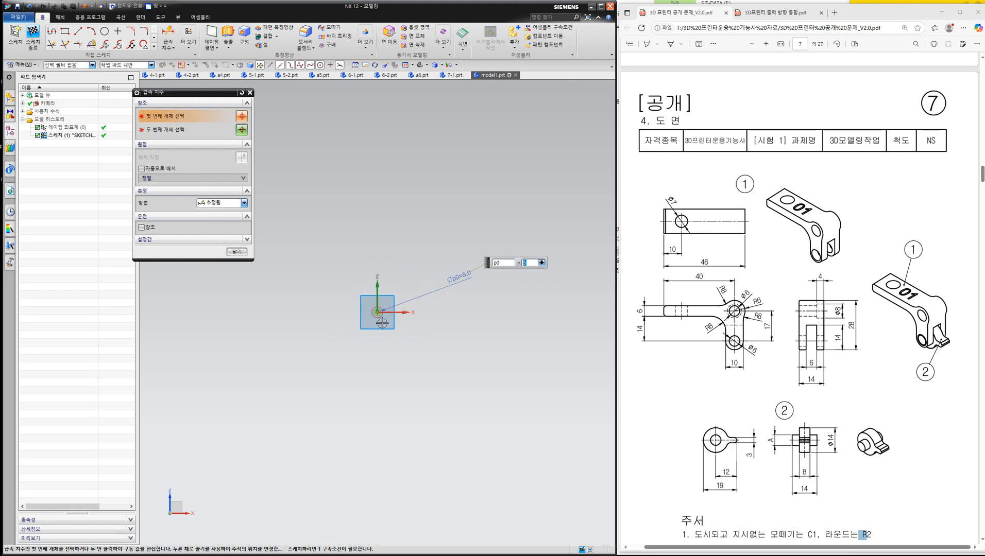
{"action": "scroll", "coordinate": [379, 317], "scroll_direction": "up", "scroll_amount": 10}
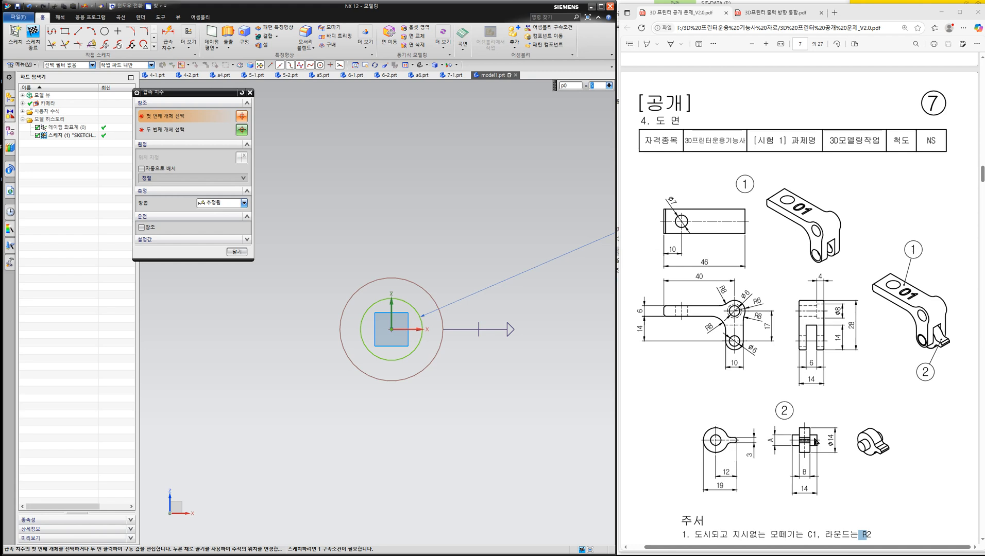
{"action": "left_click", "coordinate": [434, 293]}
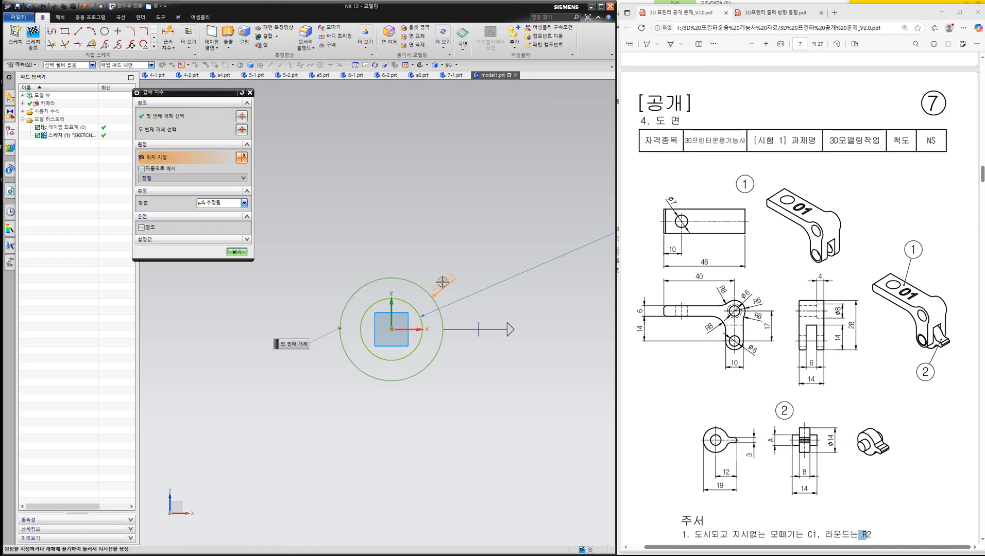
{"action": "left_click", "coordinate": [440, 279]}
{"action": "type", "text": "14"}
{"action": "key", "text": "Return"}
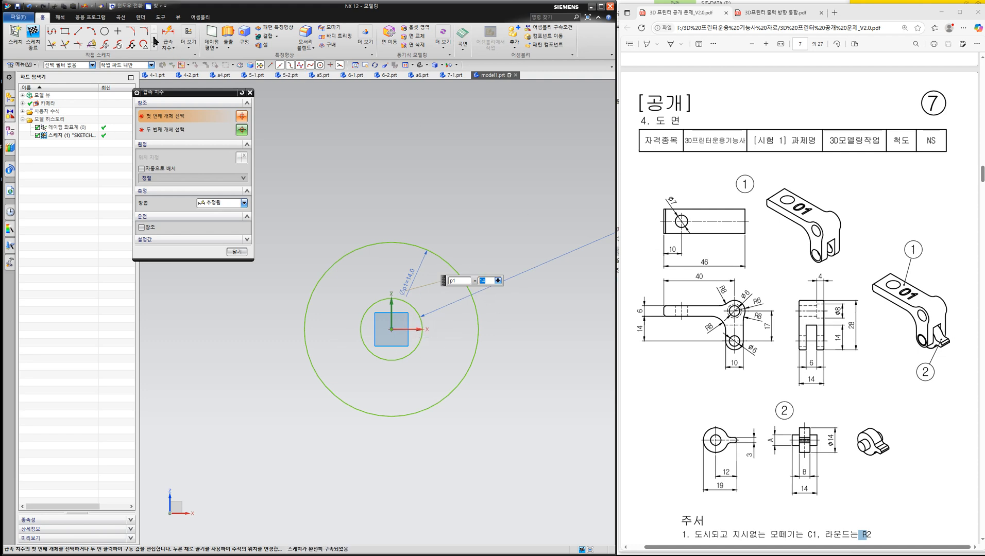
- Sketch two horizontal lines about 18.5 mm long, above and below the circle centre, and a vertical line crossing them outside the outer circle
{"action": "left_click", "coordinate": [78, 32]}
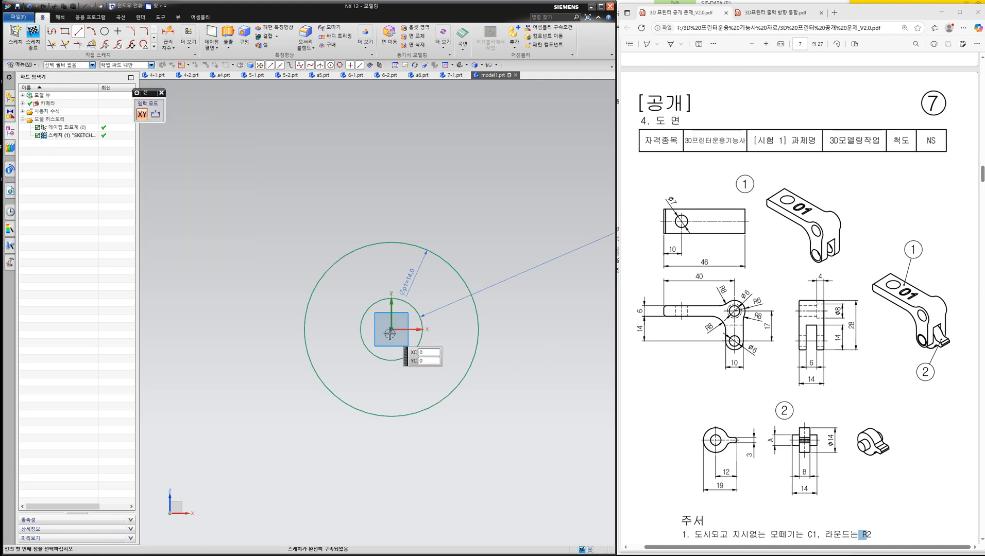
{"action": "left_click", "coordinate": [331, 316]}
{"action": "left_click", "coordinate": [560, 315]}
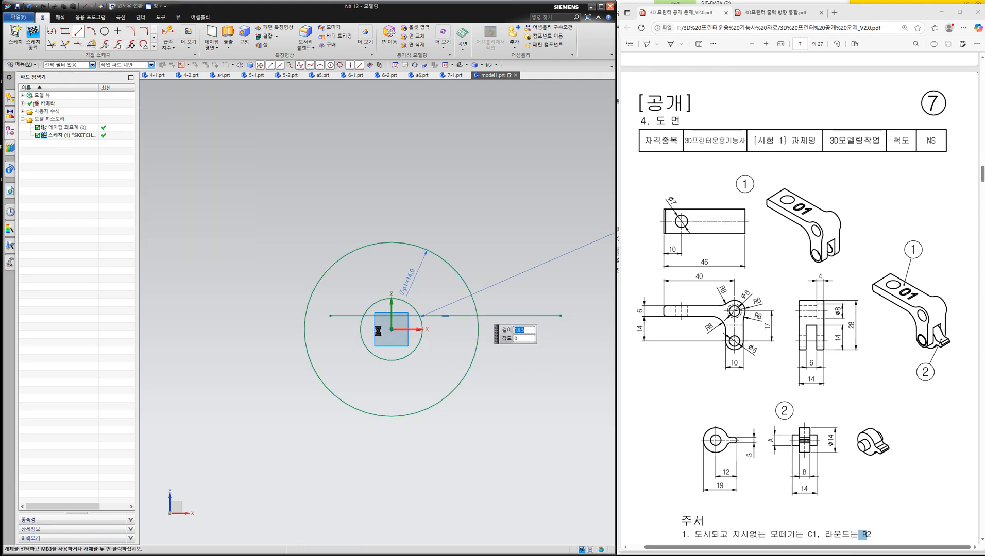
{"action": "left_click", "coordinate": [332, 342]}
{"action": "left_click", "coordinate": [560, 342]}
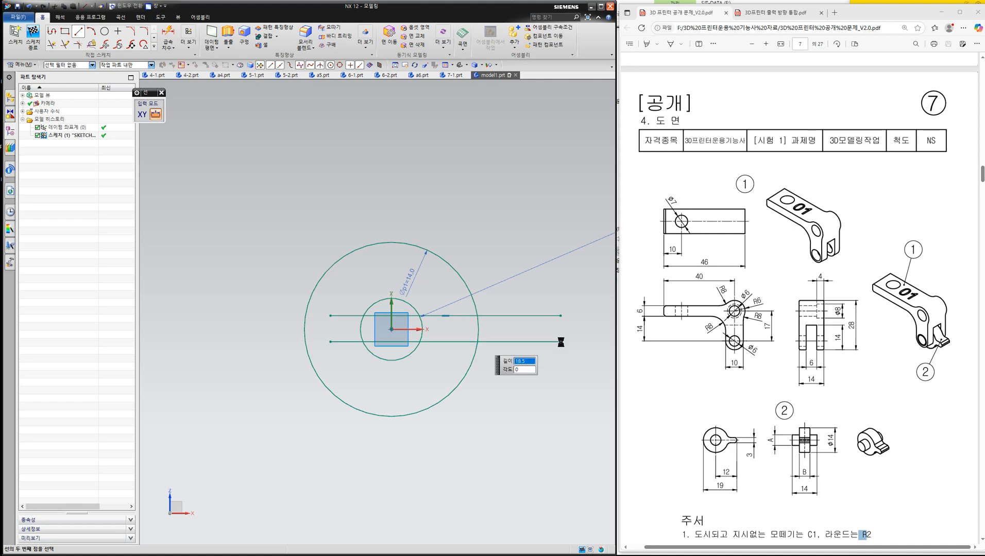
{"action": "left_click", "coordinate": [545, 244]}
{"action": "left_click", "coordinate": [545, 398]}
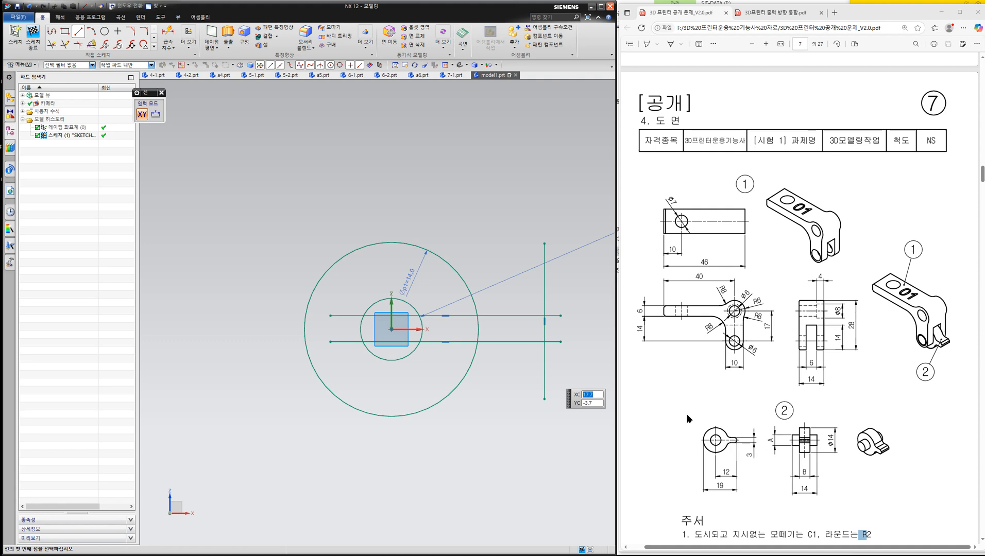
- Place a horizontal dimension between the circle centre and the lower line's left endpoint, and delete it
{"action": "left_click", "coordinate": [168, 38]}
{"action": "left_click", "coordinate": [392, 332]}
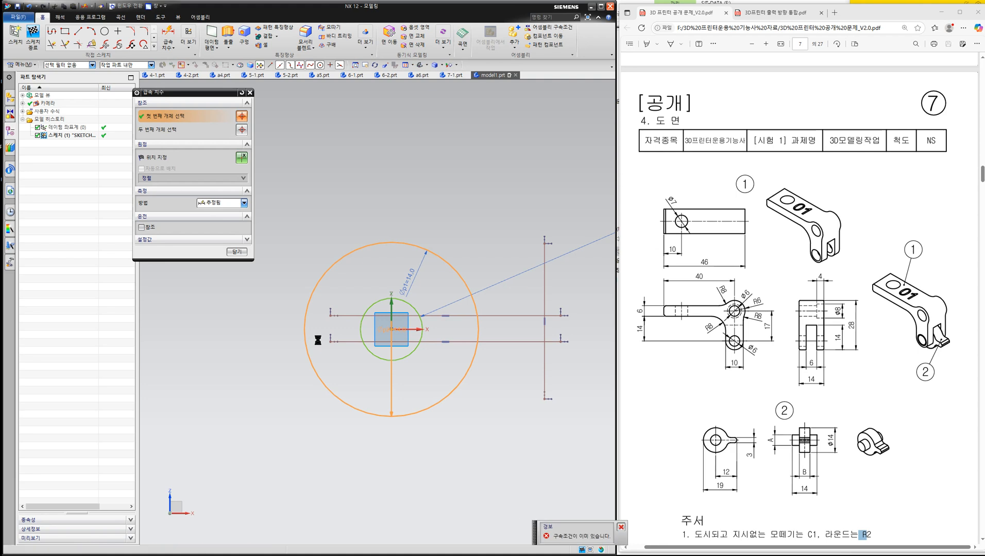
{"action": "left_click", "coordinate": [333, 343]}
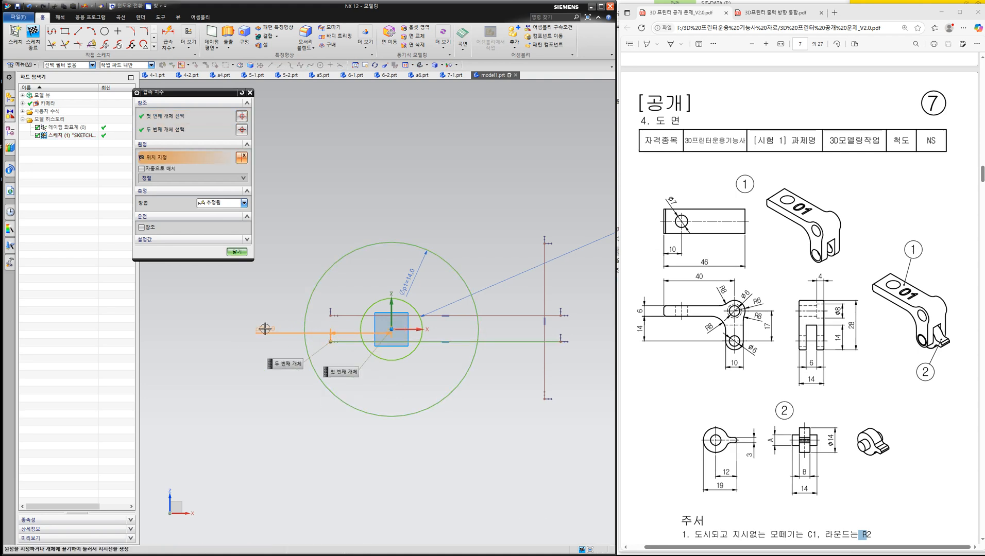
{"action": "left_click", "coordinate": [266, 332]}
{"action": "key", "text": "Escape"}
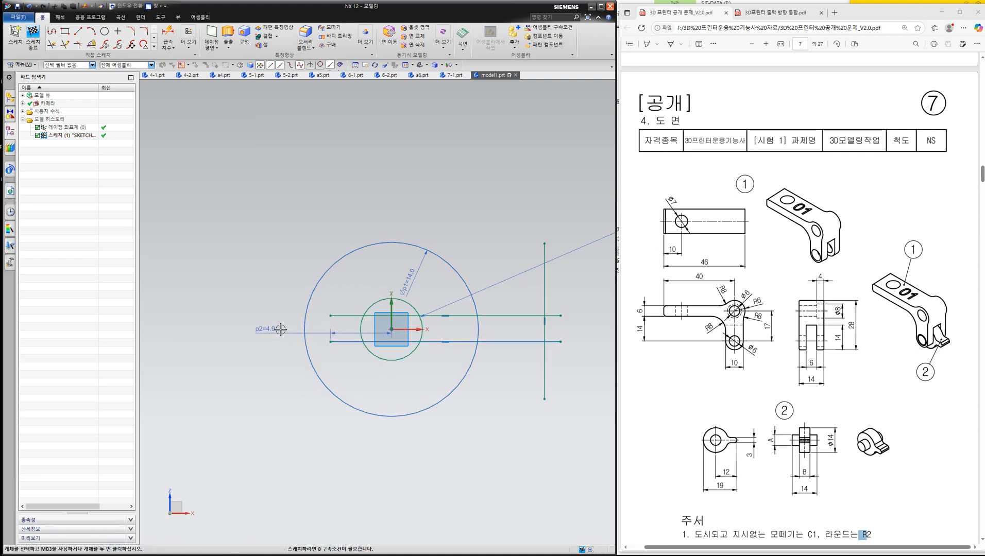
{"action": "right_click", "coordinate": [280, 330]}
{"action": "left_click", "coordinate": [339, 320]}
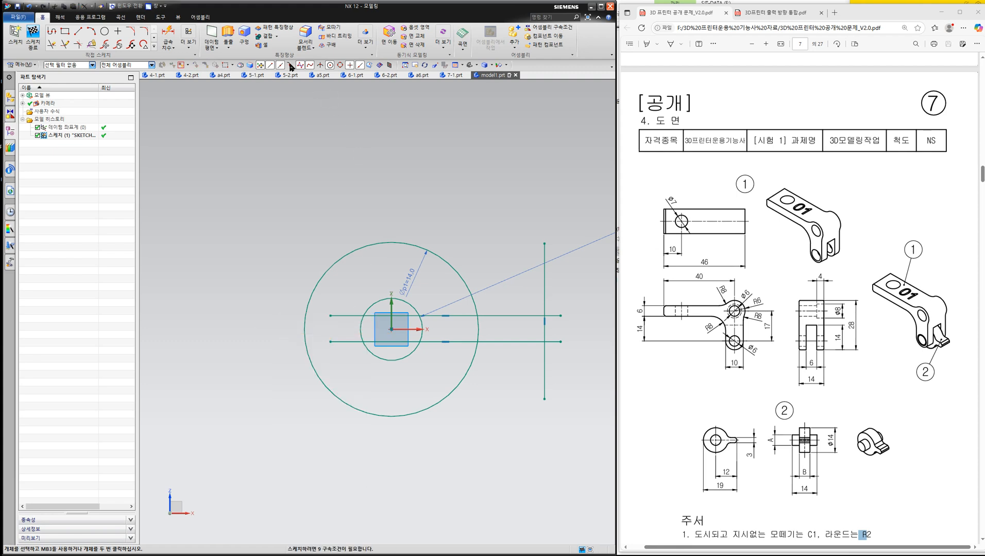
- Dimension the lower horizontal line 1.5 mm below the circle centre
{"action": "left_click", "coordinate": [168, 35]}
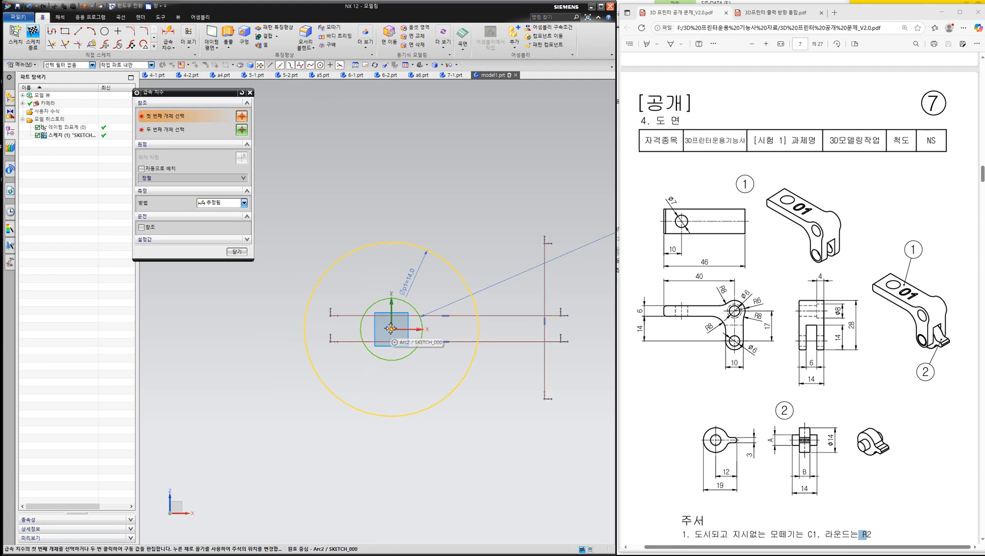
{"action": "left_click", "coordinate": [343, 343]}
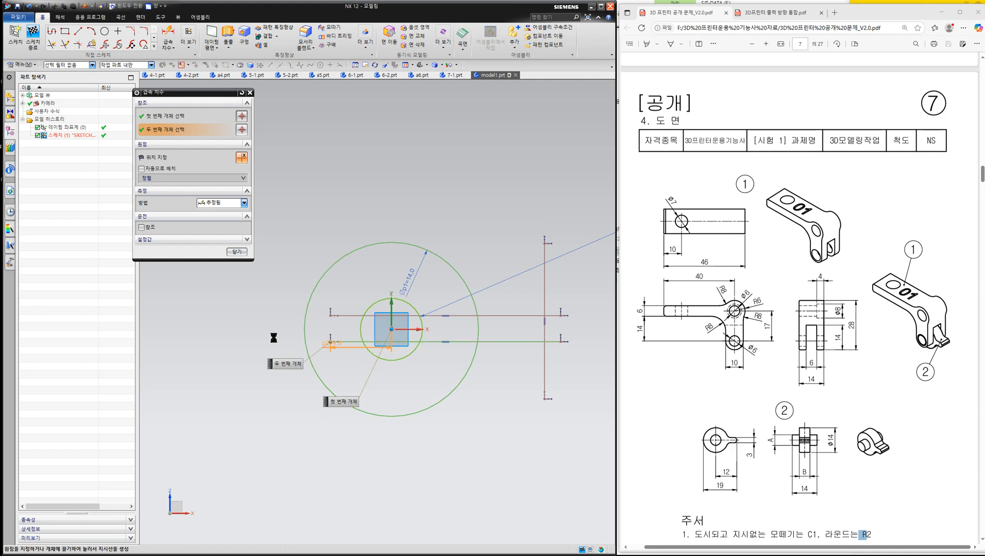
{"action": "left_click", "coordinate": [267, 335]}
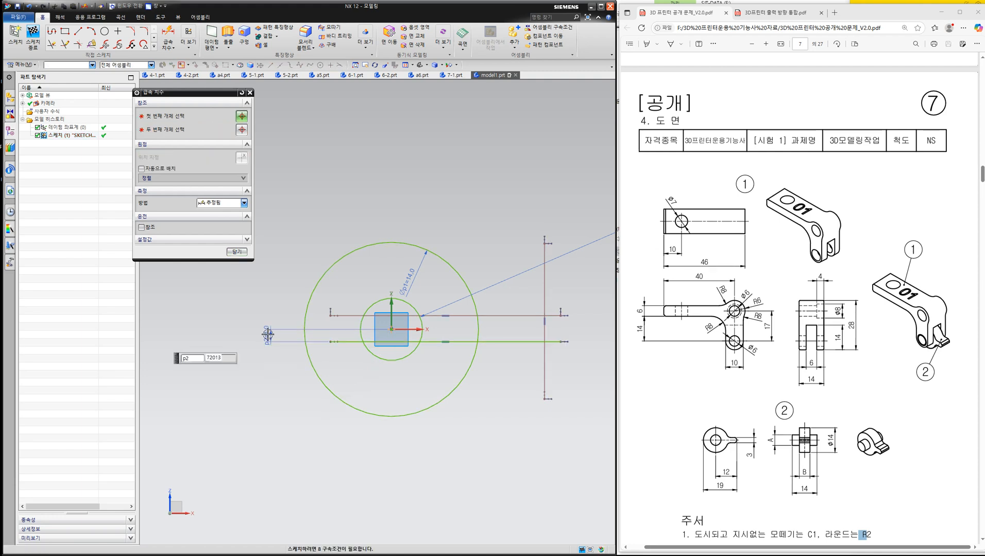
{"action": "type", "text": "1.5"}
{"action": "key", "text": "Return"}
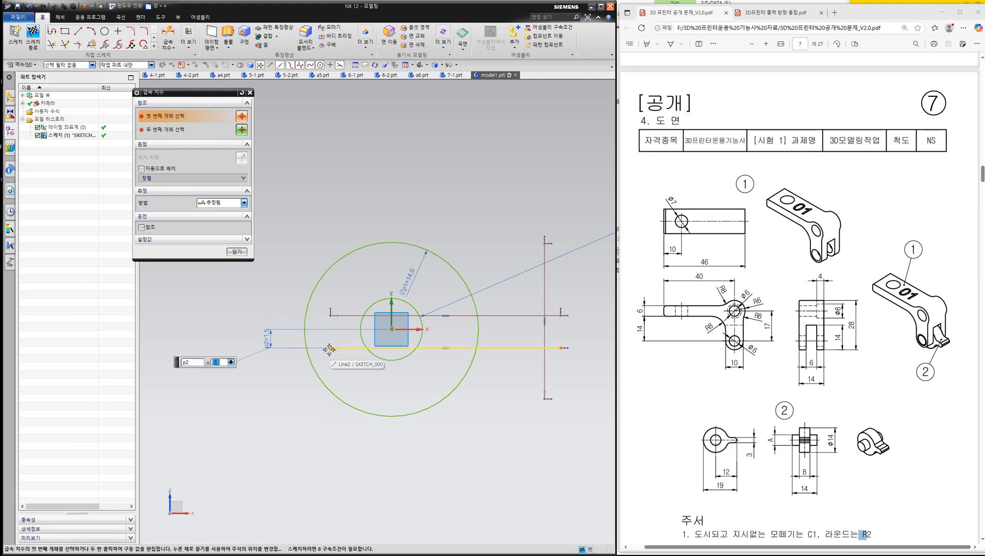
- Set the vertical distance between the two horizontal lines to 3 mm
{"action": "left_click", "coordinate": [331, 350]}
{"action": "left_click", "coordinate": [330, 316]}
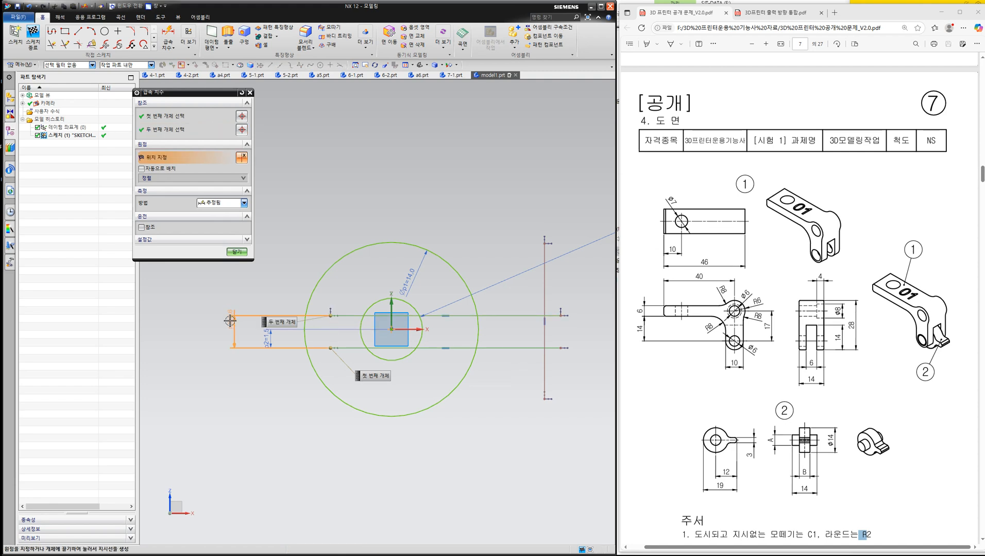
{"action": "left_click", "coordinate": [227, 322]}
{"action": "type", "text": "3"}
{"action": "key", "text": "Return"}
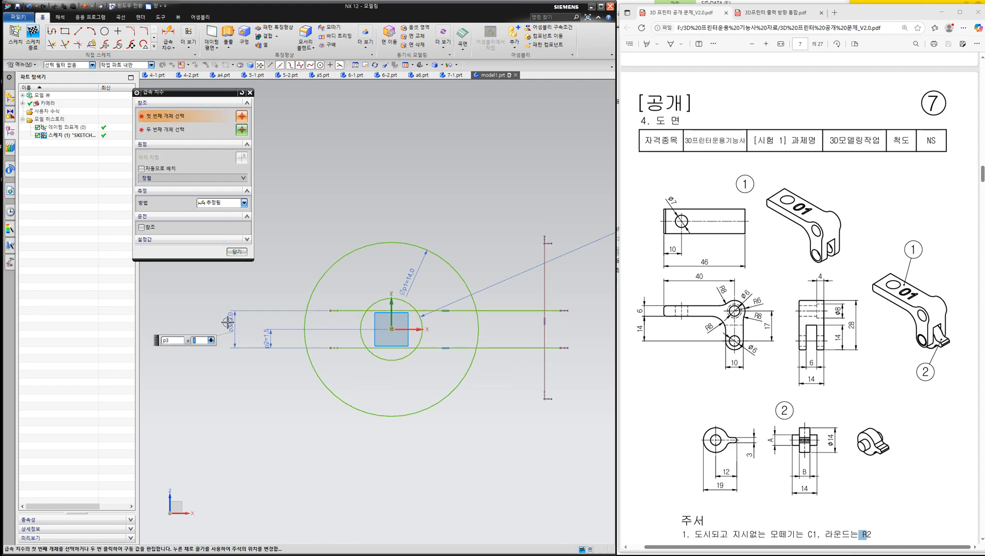
- Dimension the vertical line 12 mm horizontally from the circle centre
{"action": "key", "text": "Escape"}
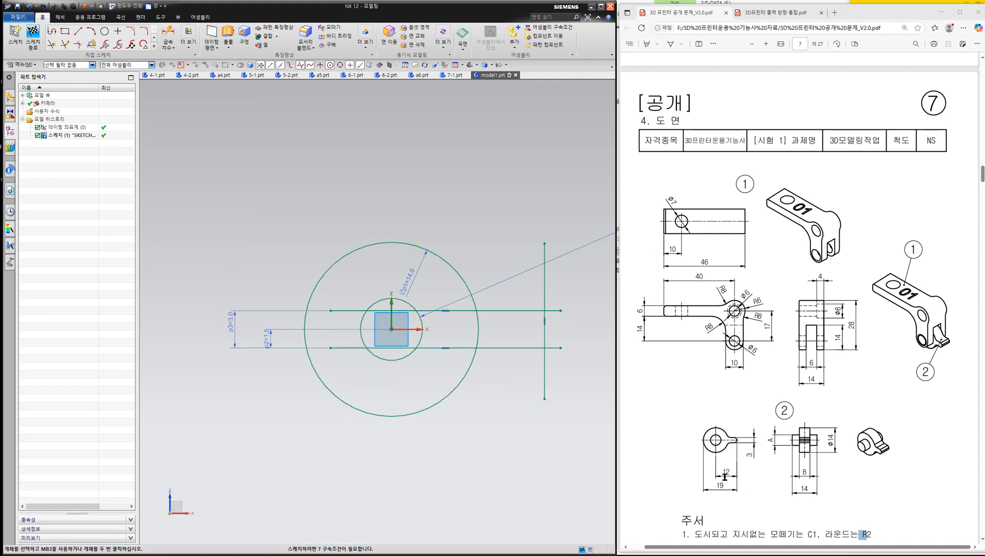
{"action": "left_click", "coordinate": [392, 329]}
{"action": "left_click", "coordinate": [544, 365]}
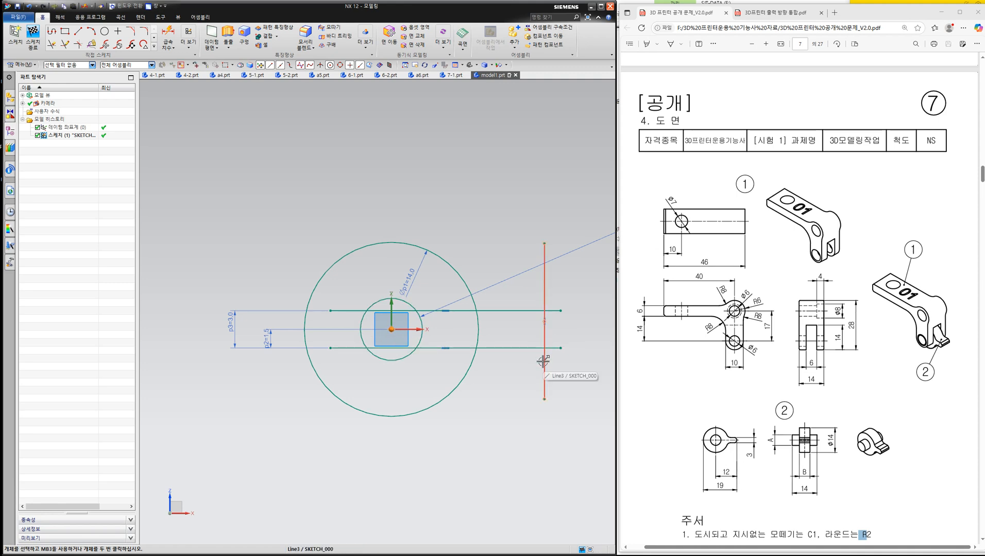
{"action": "key", "text": "Escape"}
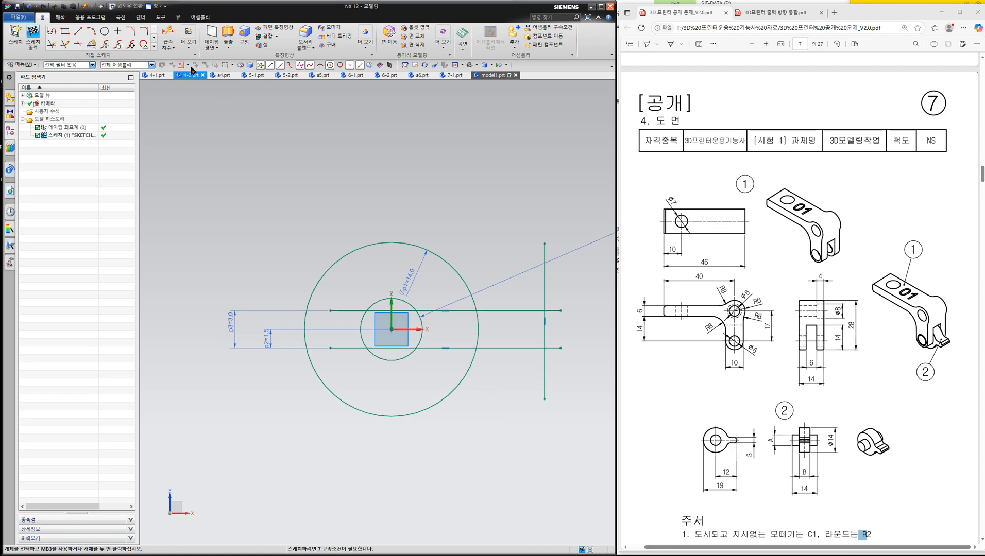
{"action": "left_click", "coordinate": [391, 329]}
{"action": "left_click", "coordinate": [545, 382]}
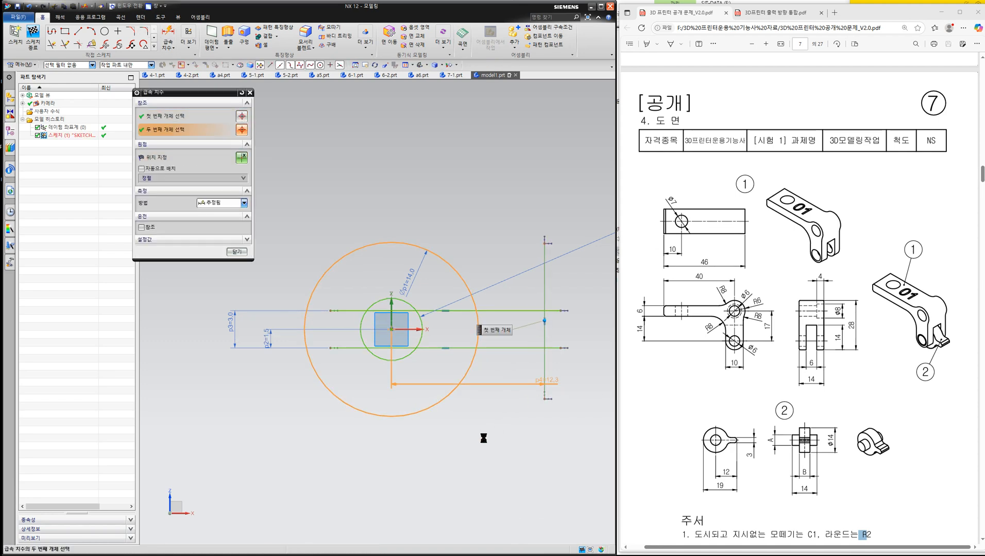
{"action": "left_click", "coordinate": [477, 452]}
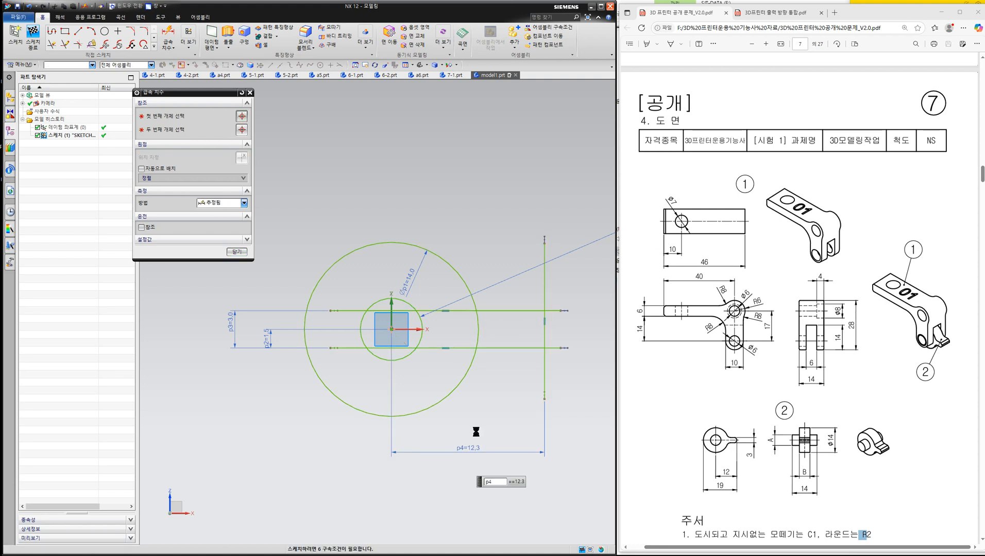
{"action": "type", "text": "12"}
{"action": "key", "text": "Return"}
{"action": "key", "text": "Escape"}
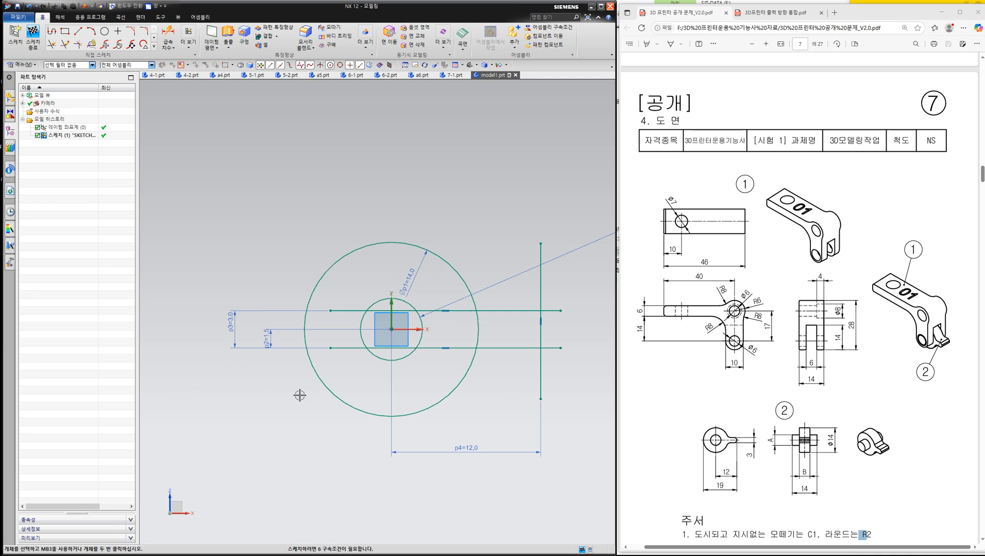
- Trim away the parts of both horizontal lines that lie inside the outer circle
{"action": "key", "text": "t"}
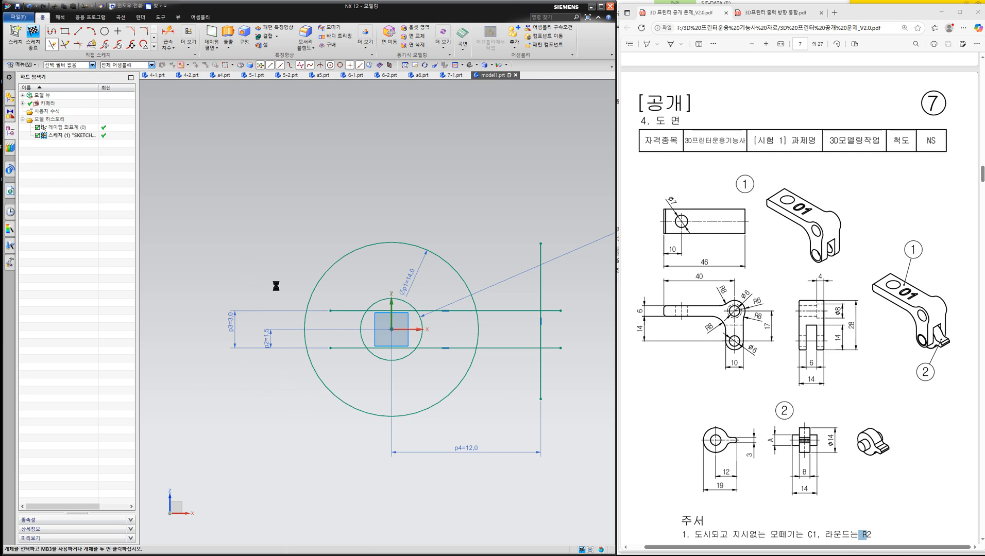
{"action": "left_click", "coordinate": [348, 311]}
{"action": "left_click", "coordinate": [348, 348]}
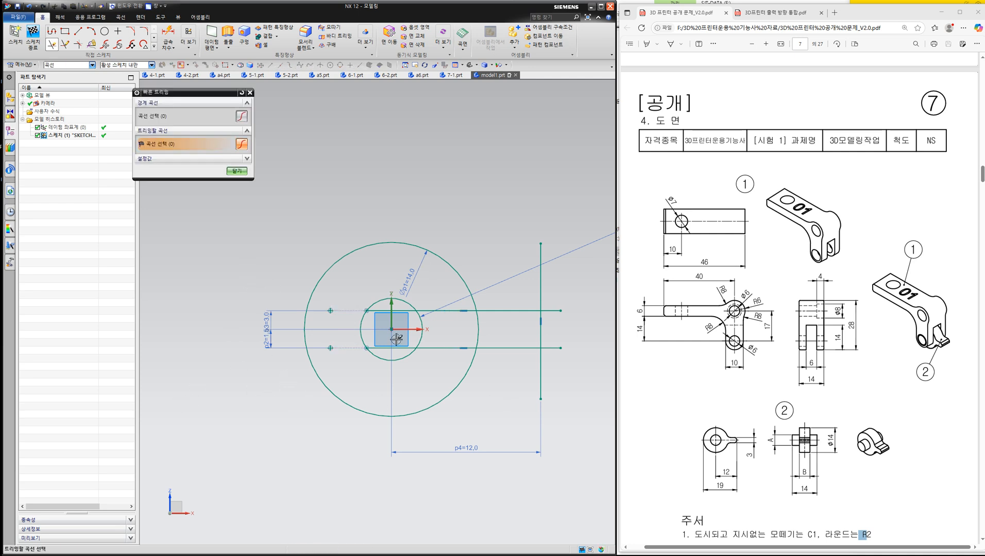
{"action": "scroll", "coordinate": [397, 351], "scroll_direction": "up", "scroll_amount": 4}
{"action": "left_click", "coordinate": [413, 253]}
{"action": "left_click", "coordinate": [510, 253]}
{"action": "left_click", "coordinate": [506, 344]}
{"action": "scroll", "coordinate": [507, 344], "scroll_direction": "down", "scroll_amount": 4}
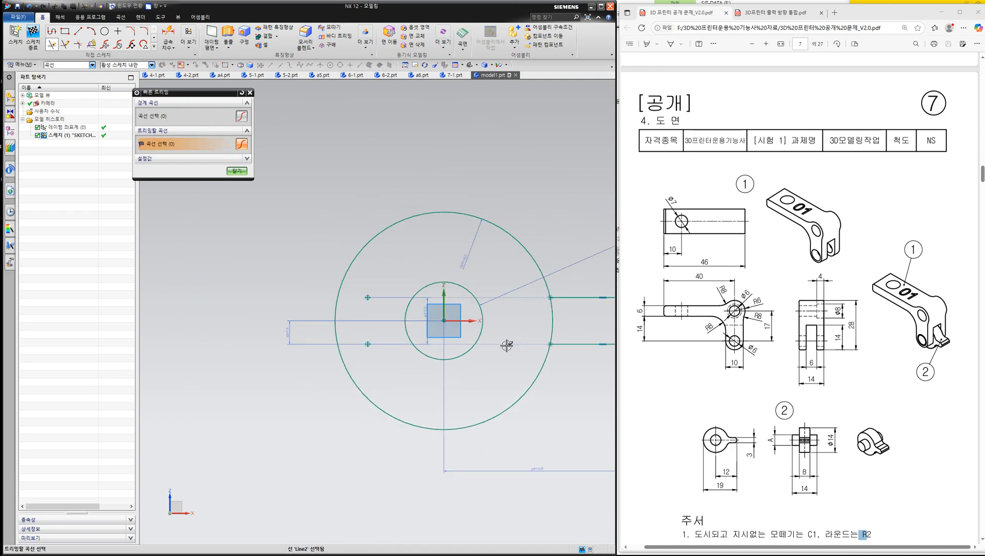
- Trim the line ends overhanging the tab's two outer corners and the outer circle's arc between the tab lines
{"action": "middle_click_drag", "start_coordinate": [504, 340], "coordinate": [401, 340], "text": "shift"}
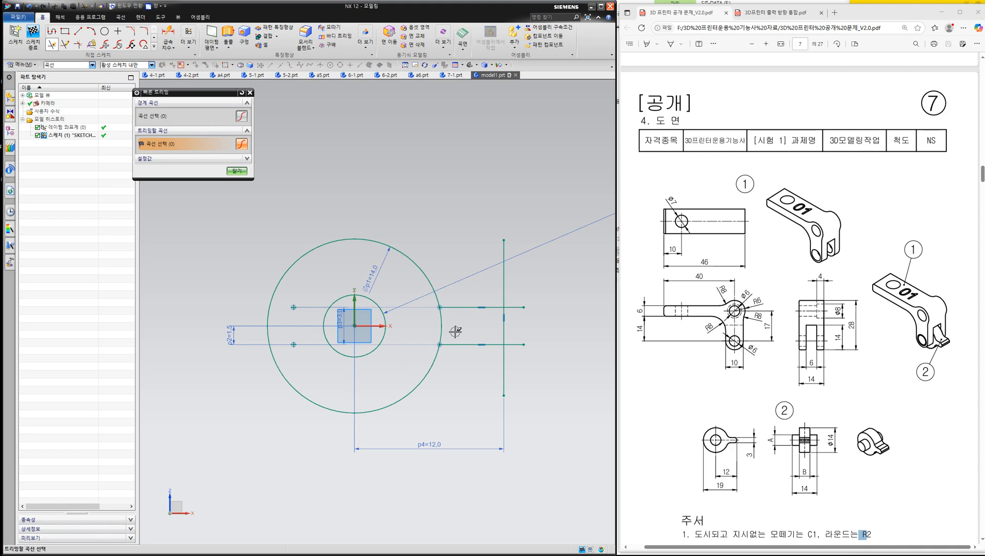
{"action": "left_click", "coordinate": [504, 292]}
{"action": "left_click", "coordinate": [517, 307]}
{"action": "left_click", "coordinate": [514, 345]}
{"action": "left_click", "coordinate": [505, 365]}
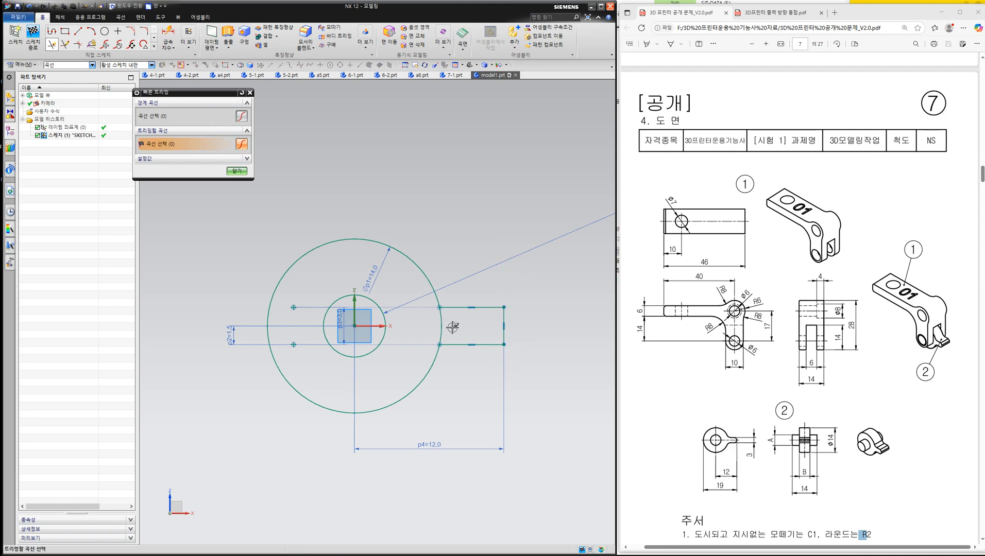
{"action": "left_click", "coordinate": [440, 327]}
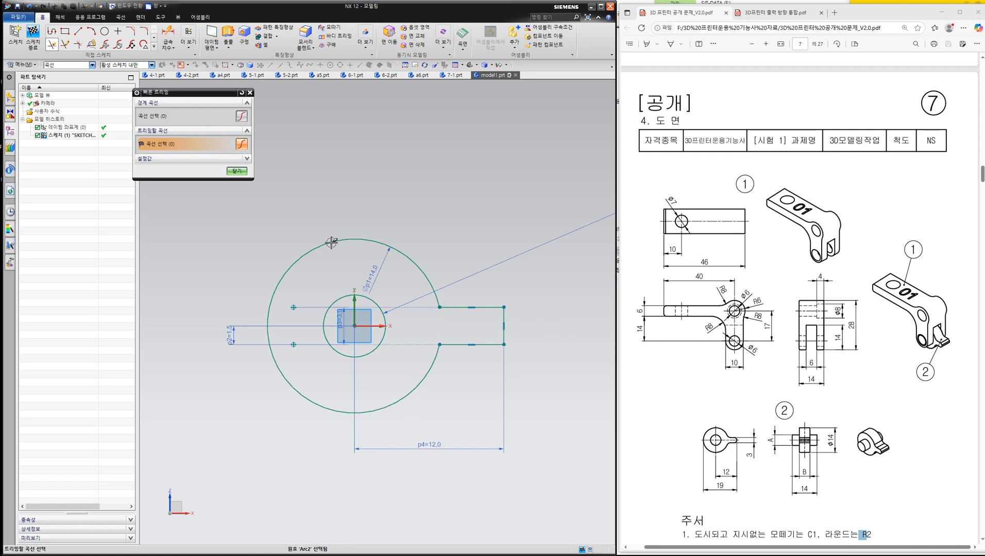
{"action": "left_click", "coordinate": [236, 172]}
{"action": "left_click", "coordinate": [743, 186]}
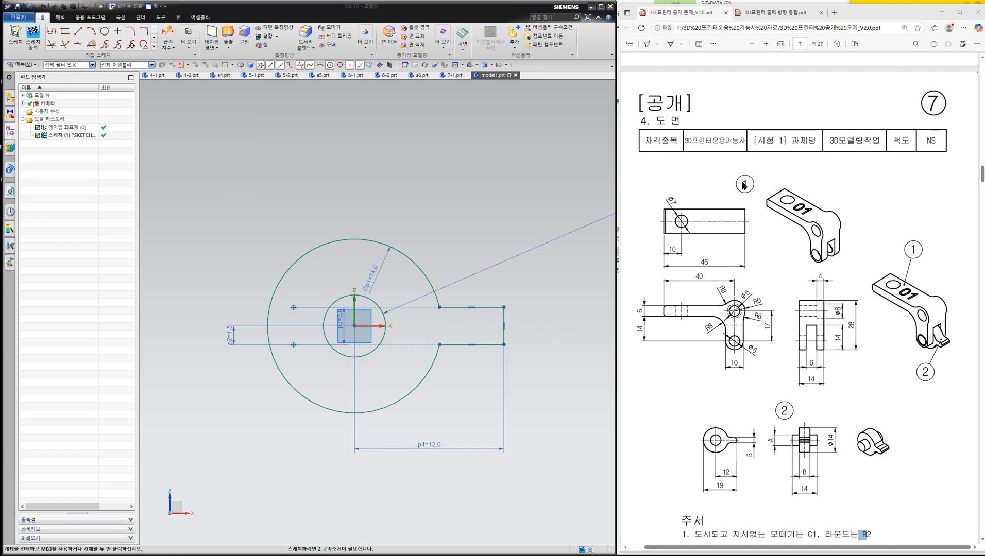
{"action": "left_click_drag", "start_coordinate": [486, 305], "coordinate": [486, 343]}
{"action": "mouse_move", "coordinate": [502, 307]}
{"action": "left_mouse_down"}
{"action": "mouse_move", "coordinate": [589, 246]}
{"action": "mouse_move", "coordinate": [569, 308]}
{"action": "left_mouse_up"}
{"action": "mouse_move", "coordinate": [474, 321]}
{"action": "left_mouse_down"}
{"action": "mouse_move", "coordinate": [507, 315]}
{"action": "mouse_move", "coordinate": [495, 308]}
{"action": "left_mouse_up"}
{"action": "left_click_drag", "start_coordinate": [760, 457], "coordinate": [753, 446]}
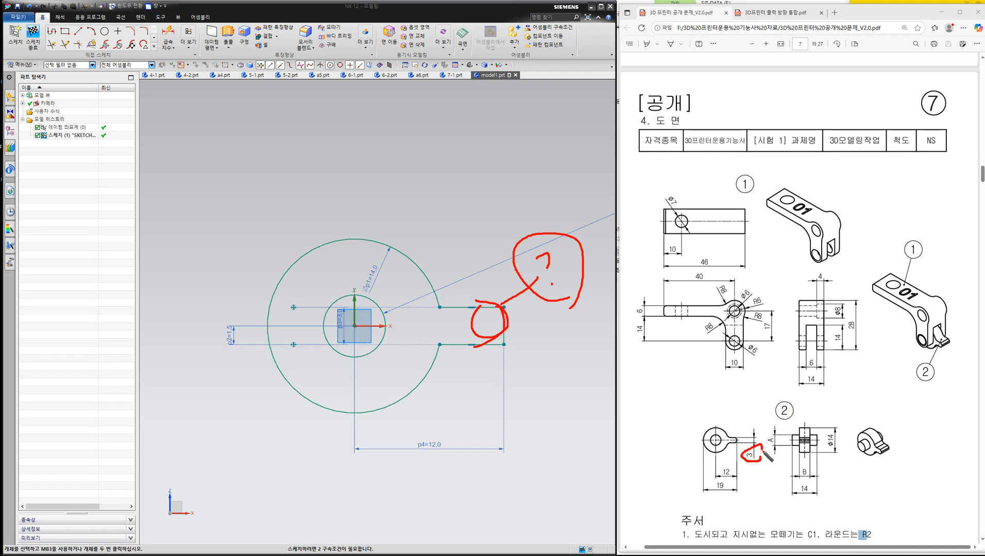
{"action": "mouse_move", "coordinate": [481, 307]}
{"action": "left_mouse_down"}
{"action": "mouse_move", "coordinate": [497, 361]}
{"action": "mouse_move", "coordinate": [484, 319]}
{"action": "left_mouse_up"}
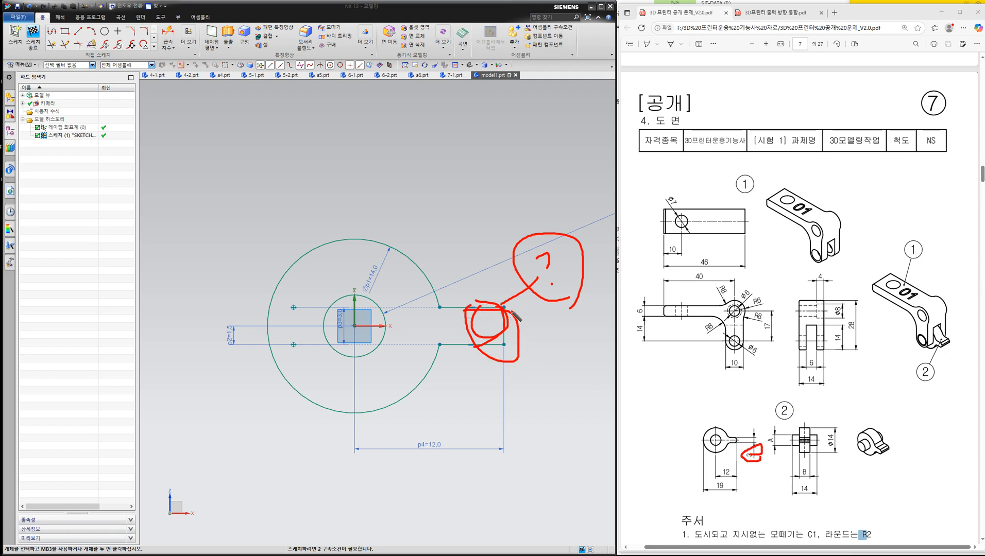
{"action": "left_click_drag", "start_coordinate": [495, 269], "coordinate": [470, 377]}
{"action": "left_click_drag", "start_coordinate": [453, 303], "coordinate": [529, 375]}
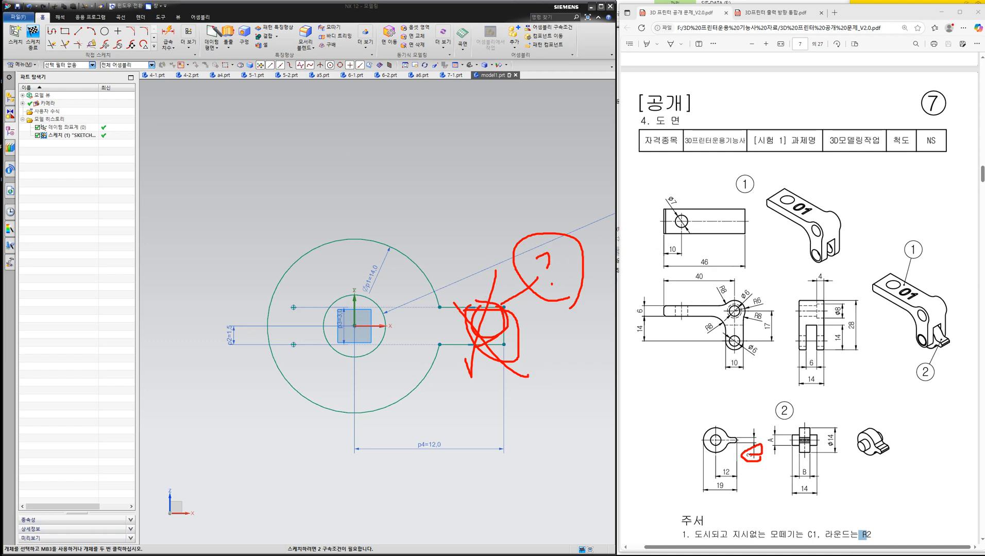
{"action": "left_click_drag", "start_coordinate": [322, 39], "coordinate": [324, 47]}
{"action": "left_click_drag", "start_coordinate": [477, 314], "coordinate": [487, 341]}
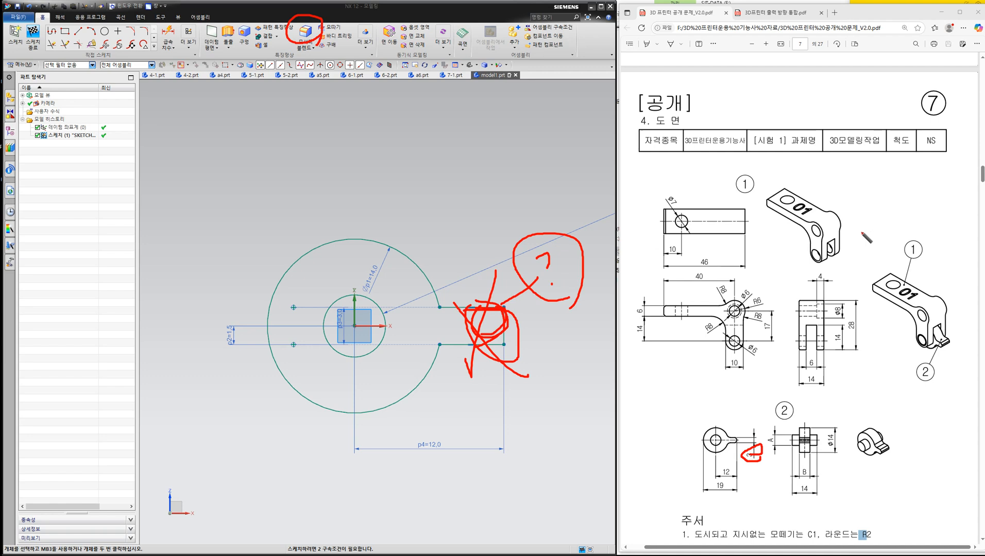
{"action": "left_click", "coordinate": [984, 169]}
{"action": "left_click", "coordinate": [984, 119]}
- Fillet both junctions between the outer circle and the tab lines with a 2 mm radius, and finish the sketch
{"action": "scroll", "coordinate": [354, 342], "scroll_direction": "up", "scroll_amount": 1}
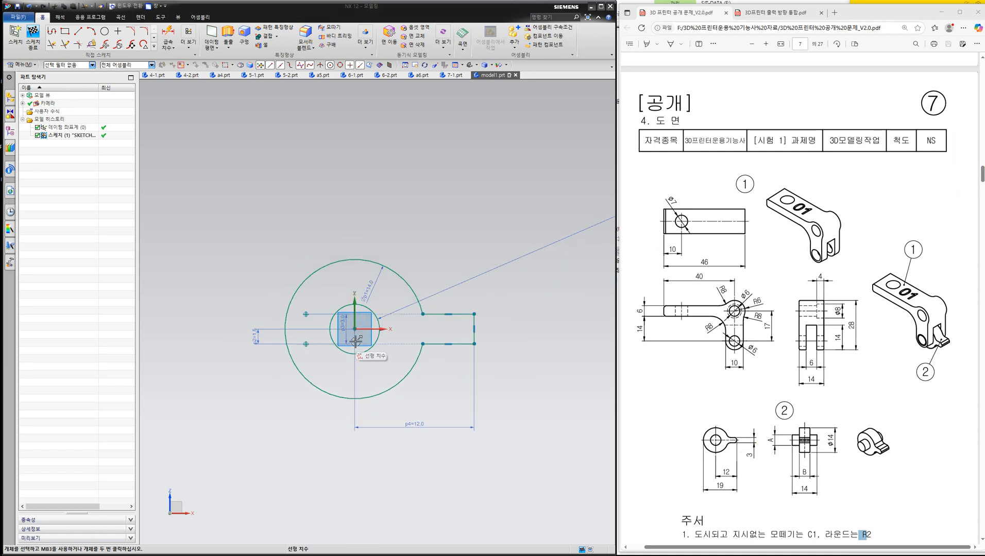
{"action": "middle_click_drag", "start_coordinate": [389, 355], "coordinate": [370, 359]}
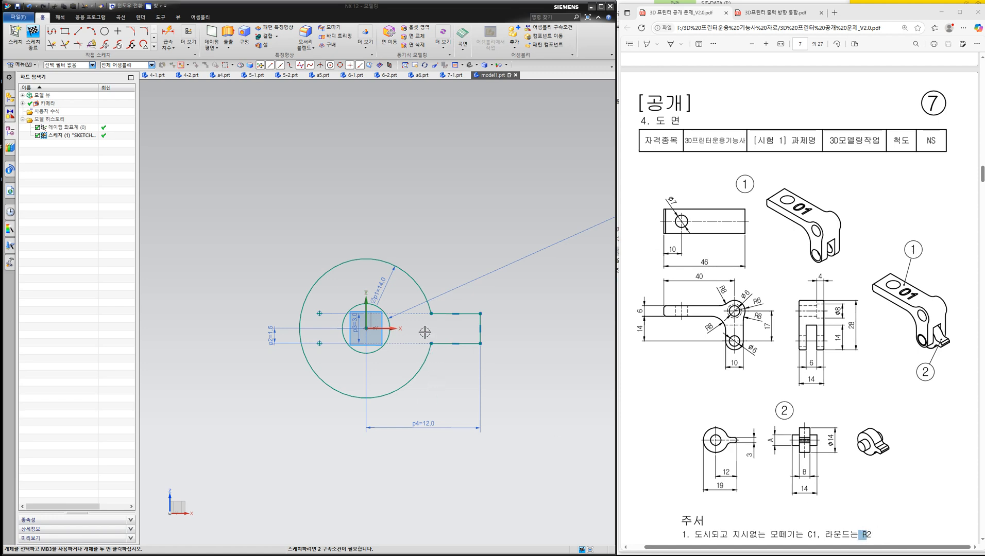
{"action": "key", "text": "F8"}
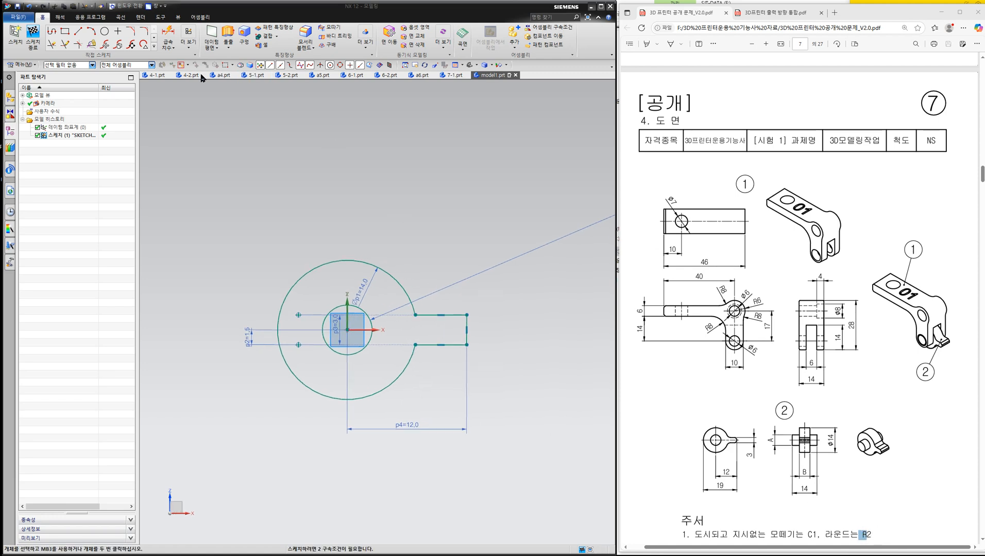
{"action": "left_click", "coordinate": [144, 33]}
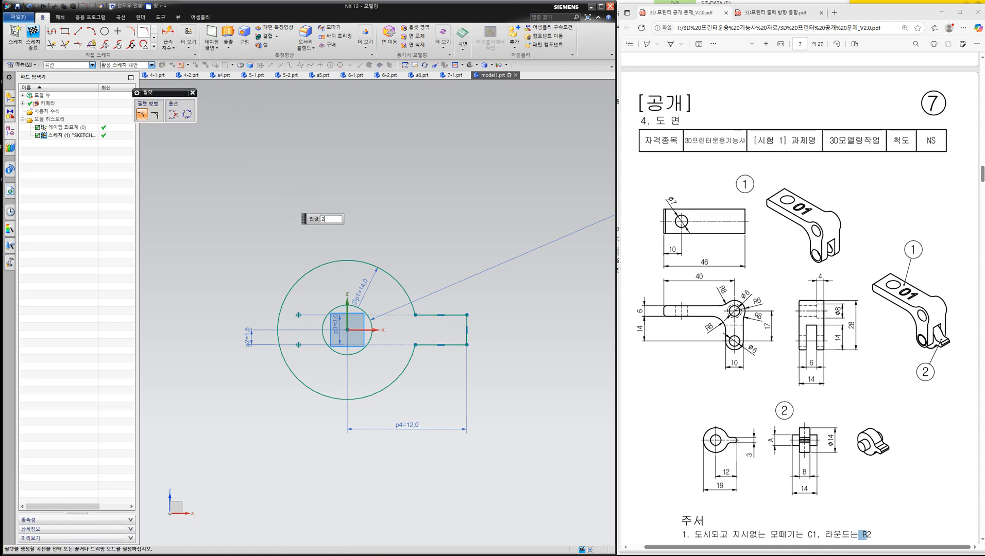
{"action": "left_click", "coordinate": [407, 296]}
{"action": "left_click", "coordinate": [428, 315]}
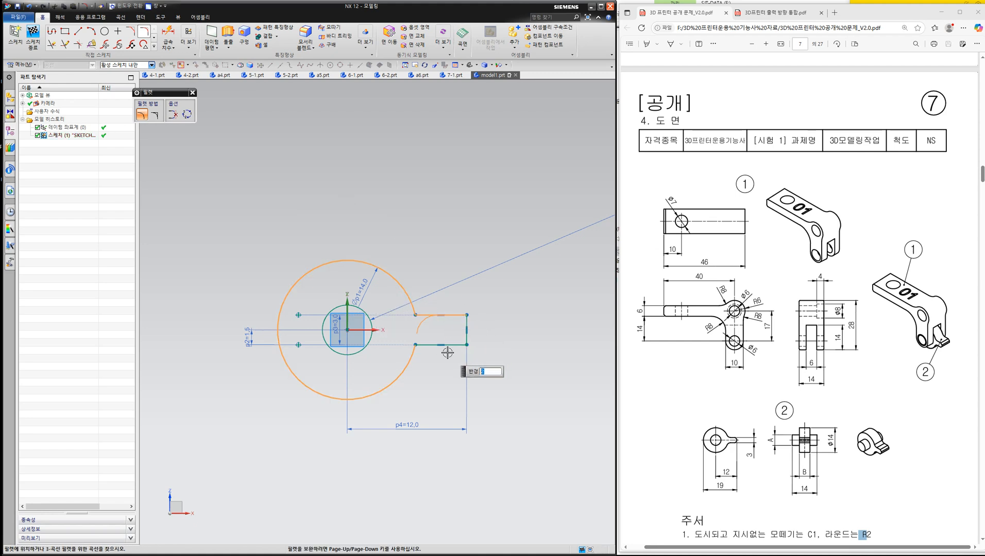
{"action": "left_click", "coordinate": [436, 310]}
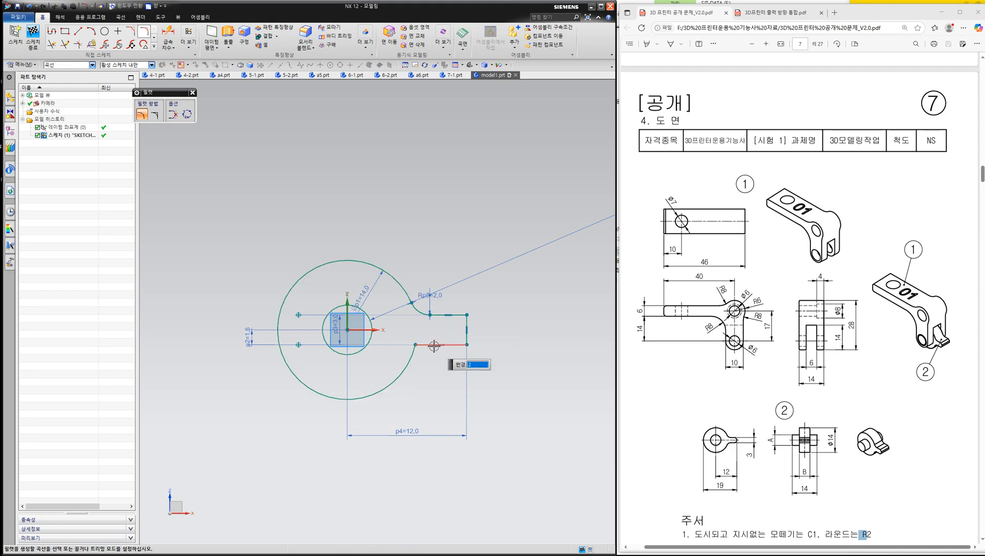
{"action": "left_click", "coordinate": [431, 344]}
{"action": "left_click", "coordinate": [409, 359]}
{"action": "left_click", "coordinate": [422, 357]}
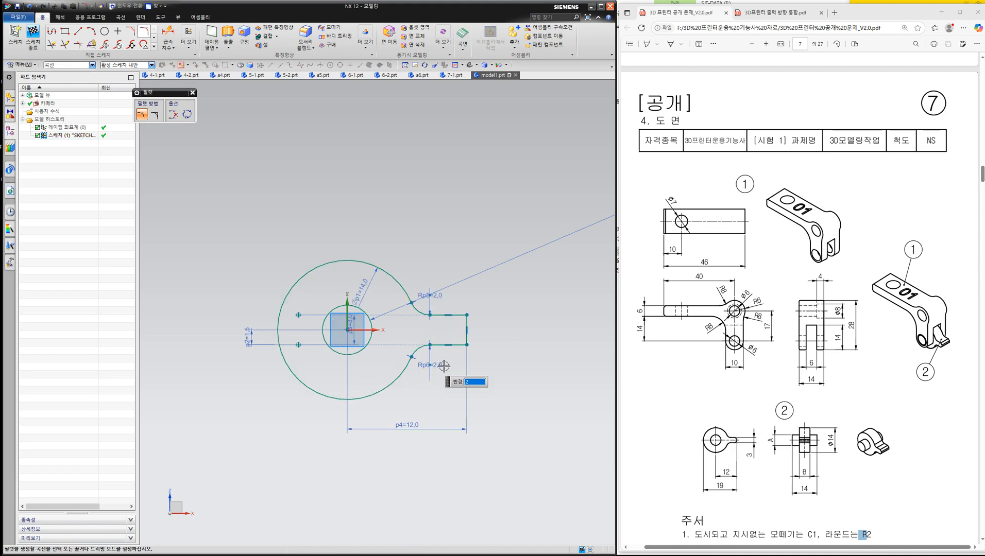
{"action": "left_click", "coordinate": [34, 37]}
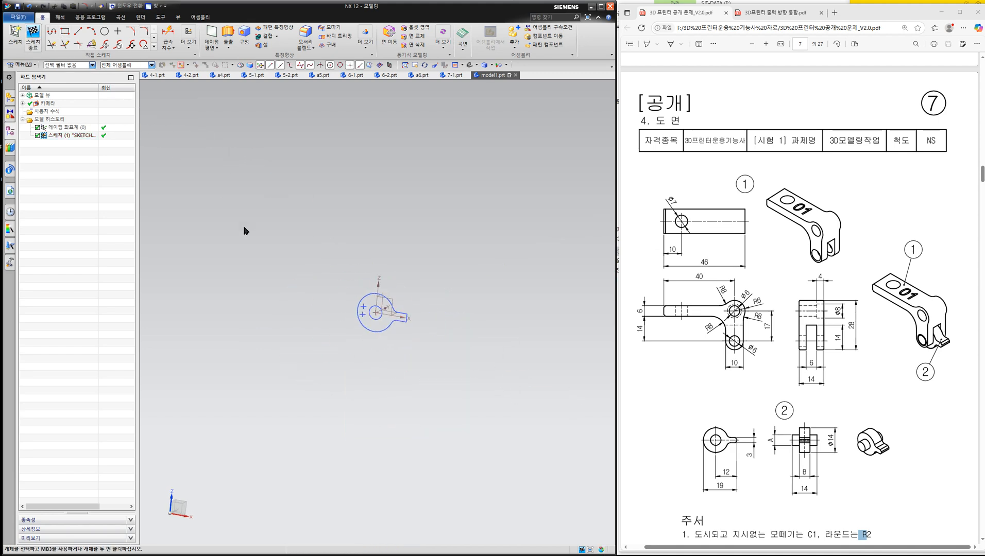
{"action": "scroll", "coordinate": [361, 310], "scroll_direction": "up", "scroll_amount": 3}
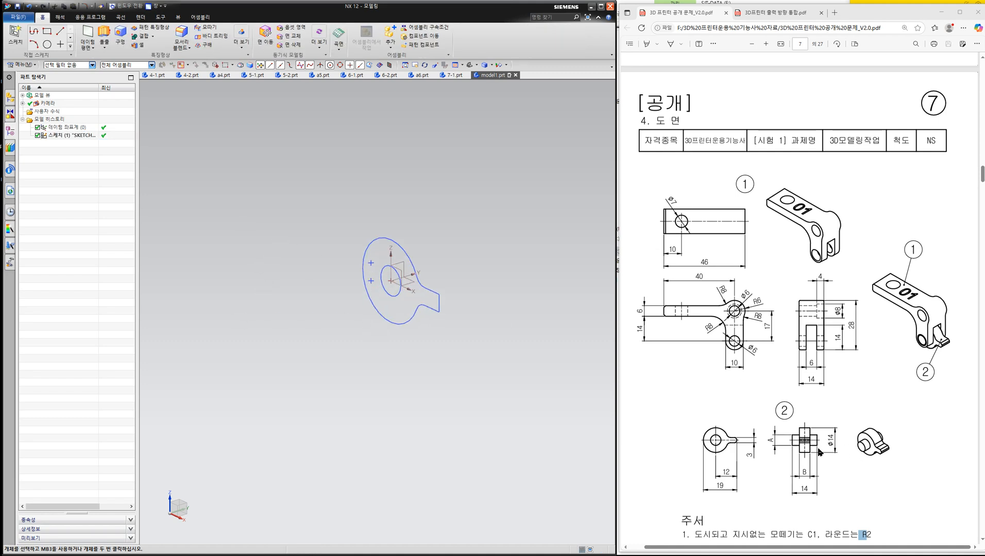
{"action": "key", "text": "ctrl+alt+g"}
{"action": "mouse_move", "coordinate": [815, 435]}
{"action": "left_mouse_down"}
{"action": "mouse_move", "coordinate": [819, 444]}
{"action": "mouse_move", "coordinate": [789, 443]}
{"action": "left_mouse_up"}
{"action": "key", "text": "Escape"}
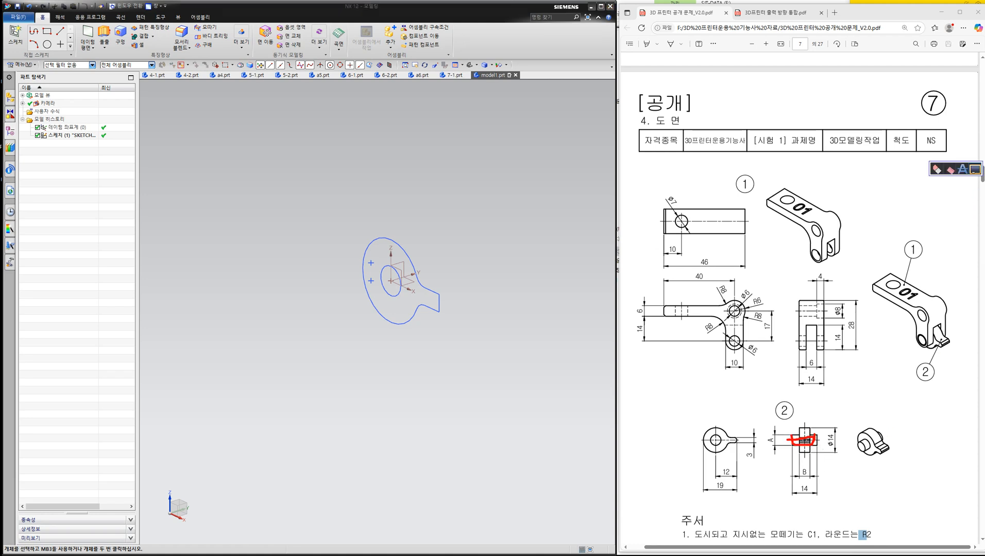
- Extrude the inner circle from -7 mm to 7 mm as a separate body with the Boolean set to none
{"action": "left_click", "coordinate": [104, 35]}
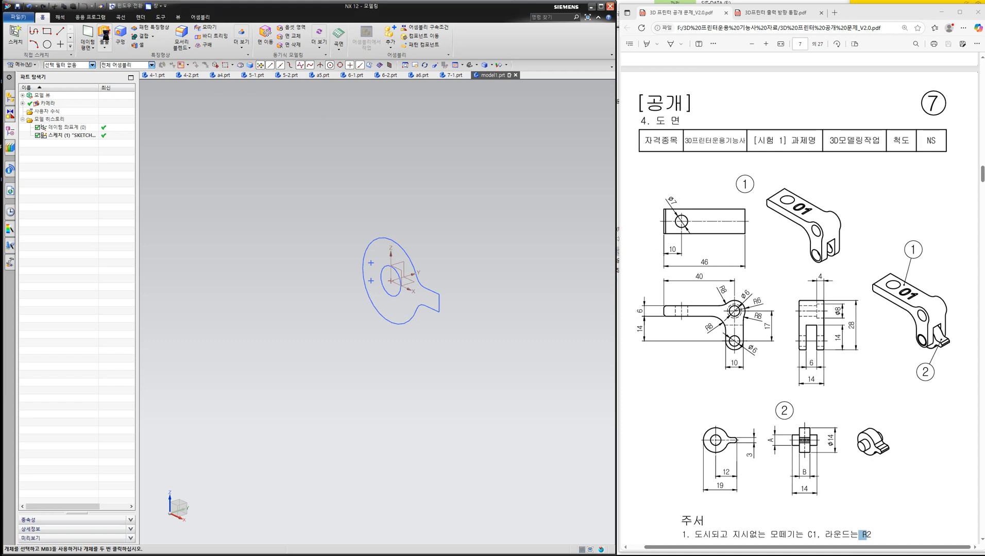
{"action": "left_click", "coordinate": [390, 283]}
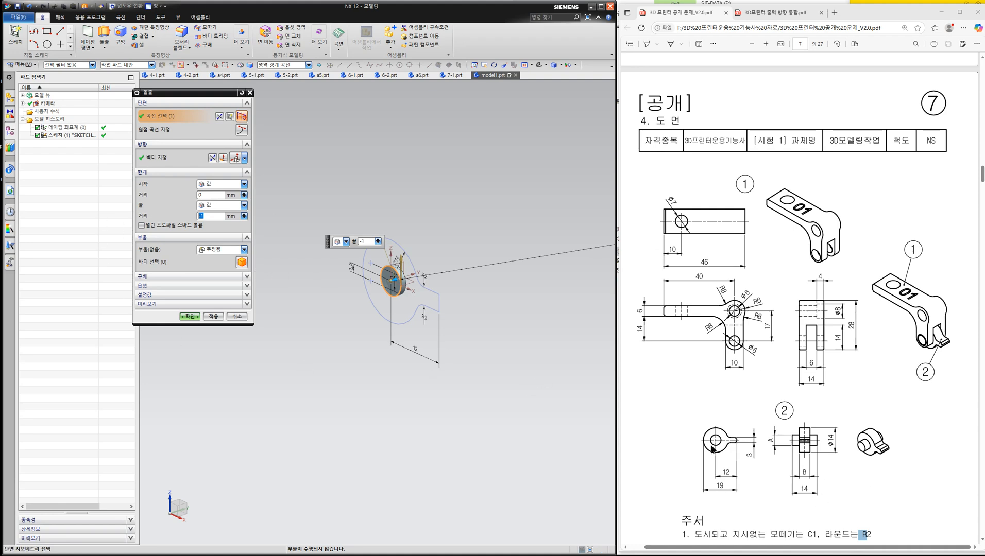
{"action": "left_click", "coordinate": [207, 196]}
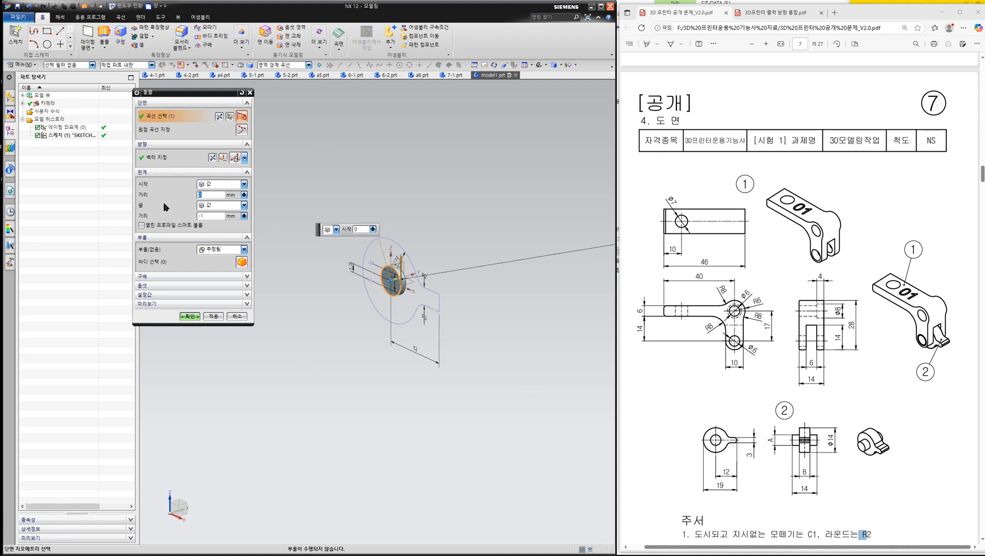
{"action": "type", "text": "-7"}
{"action": "left_click", "coordinate": [212, 216]}
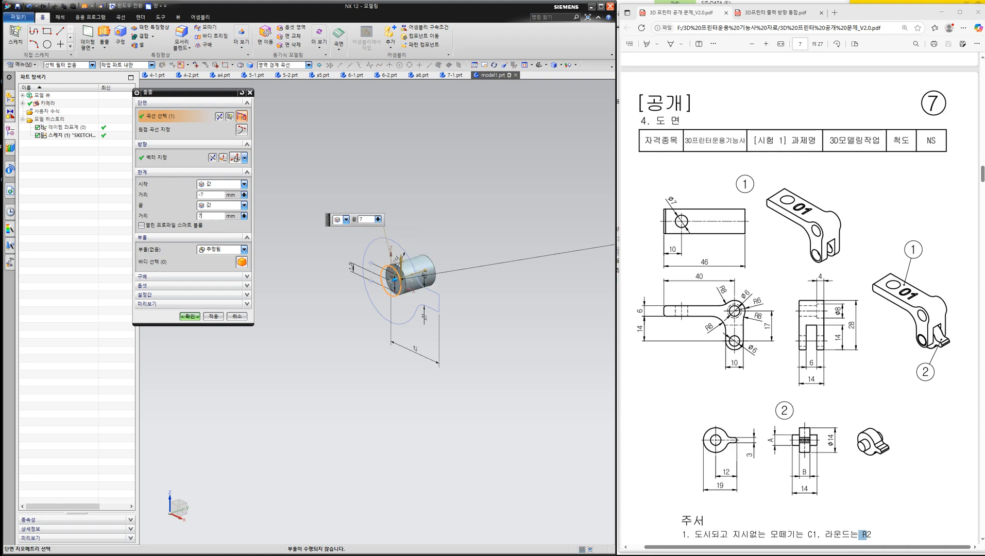
{"action": "left_click", "coordinate": [210, 250]}
{"action": "left_click", "coordinate": [210, 260]}
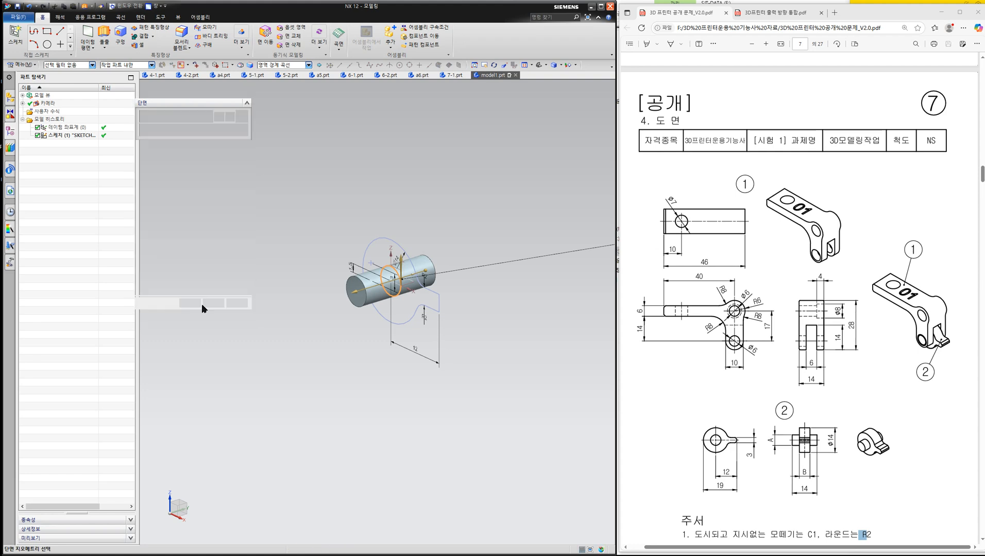
{"action": "left_click", "coordinate": [189, 316]}
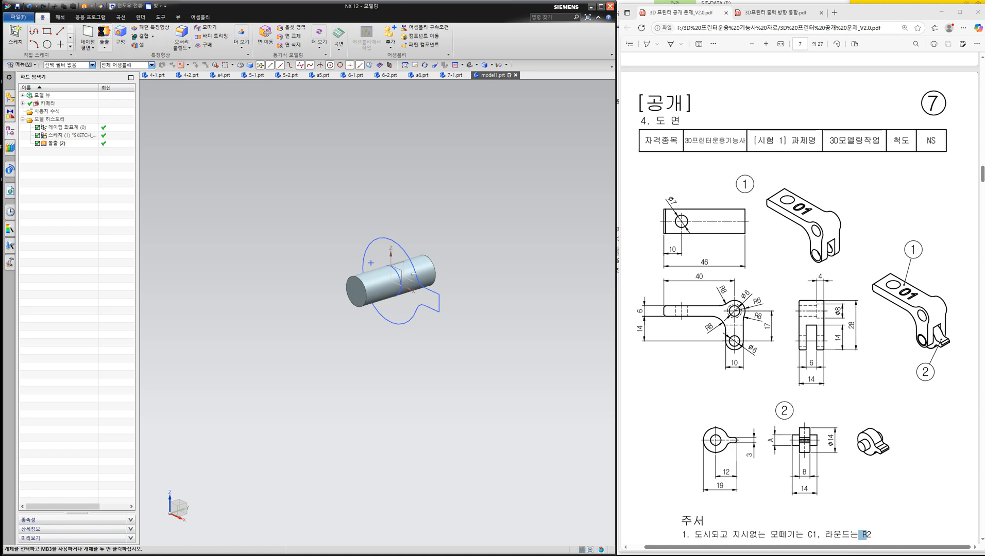
- Extrude the outer round profile with its tab from -2.5 mm to 2.5 mm and unite it with the shaft
{"action": "left_click", "coordinate": [104, 35]}
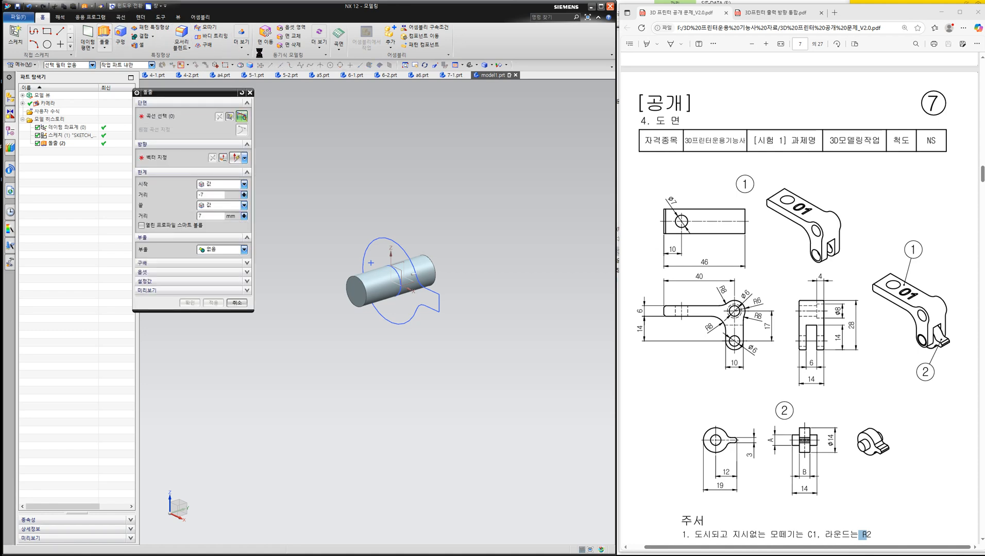
{"action": "left_click", "coordinate": [381, 247]}
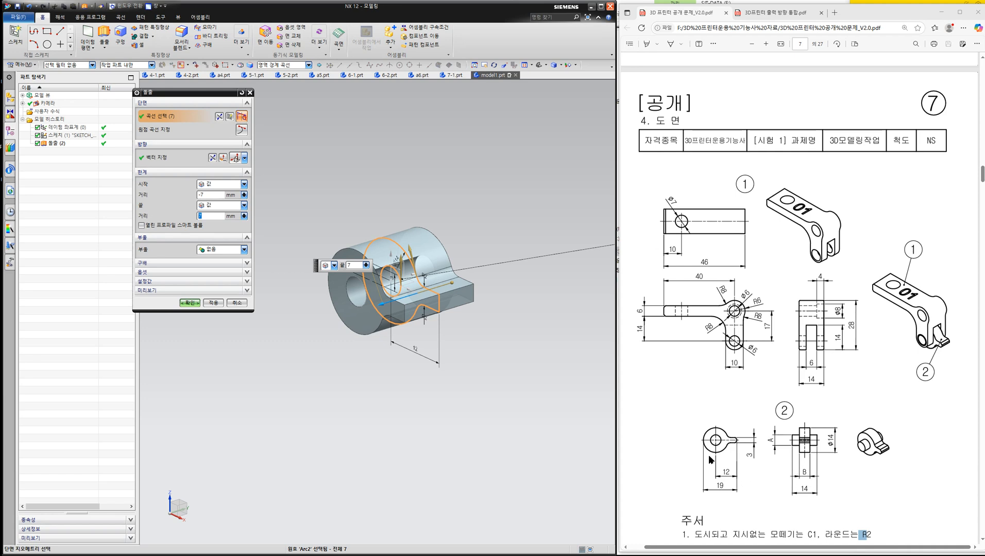
{"action": "left_click", "coordinate": [216, 194]}
{"action": "key", "text": "BackSpace"}
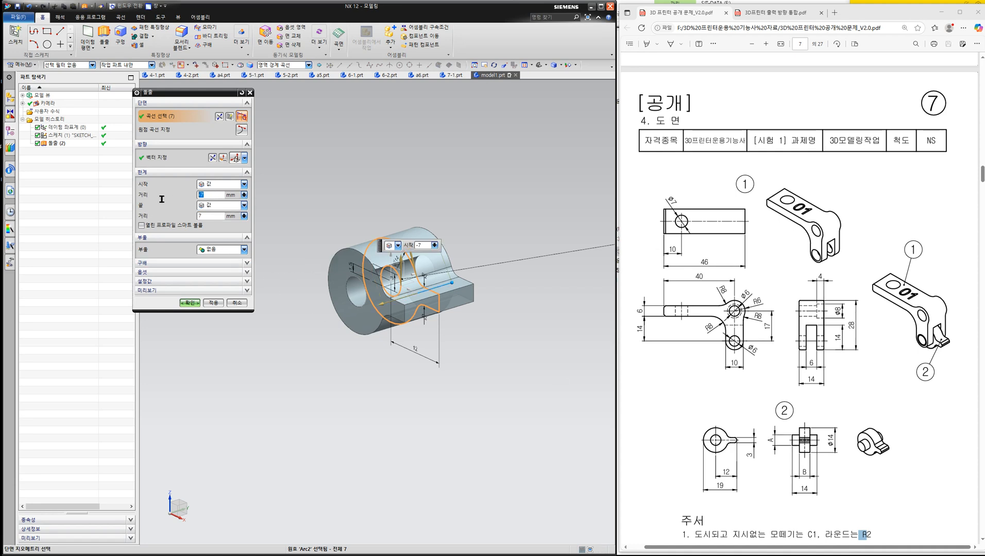
{"action": "type", "text": "2.5"}
{"action": "key", "text": "Tab"}
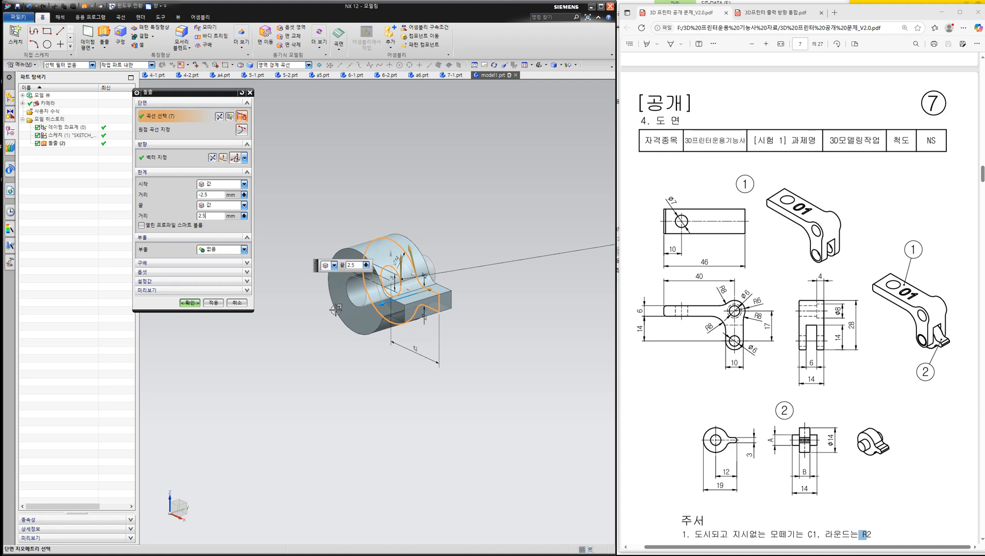
{"action": "left_click", "coordinate": [215, 252]}
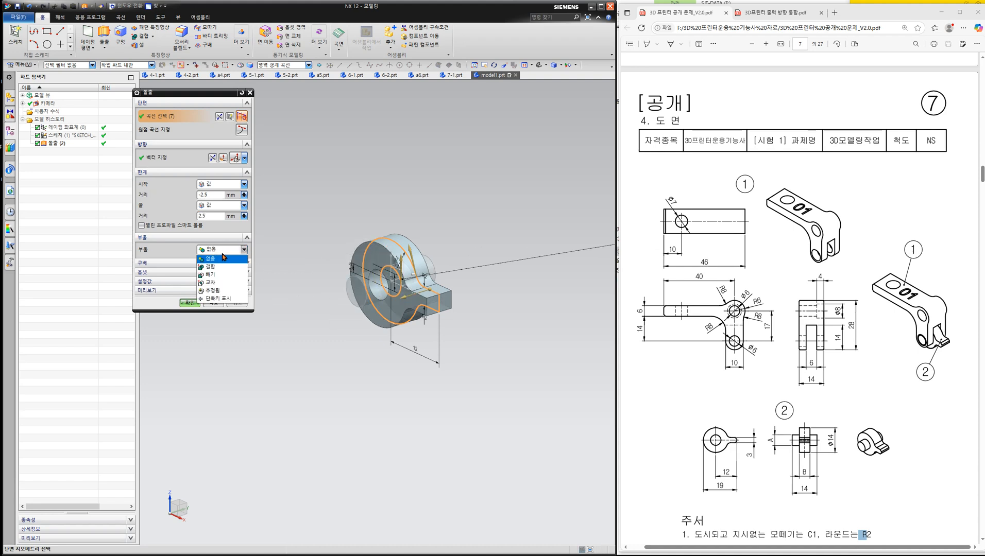
{"action": "left_click", "coordinate": [218, 266]}
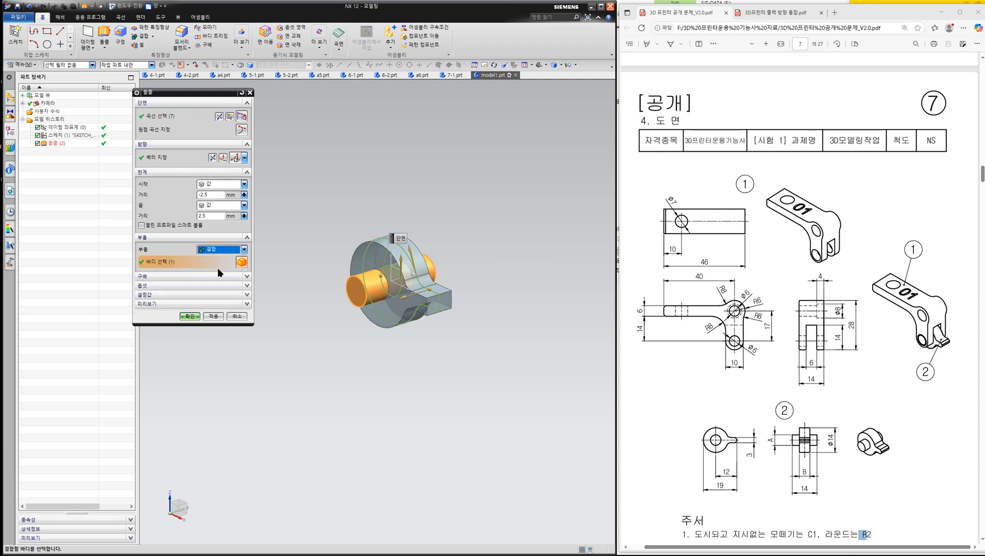
{"action": "left_click", "coordinate": [189, 316]}
- Round the two outer edges at the tab's free end with a 1.5 mm edge blend
{"action": "middle_click_drag", "start_coordinate": [279, 231], "coordinate": [300, 232]}
{"action": "scroll", "coordinate": [301, 232], "scroll_direction": "up", "scroll_amount": 1}
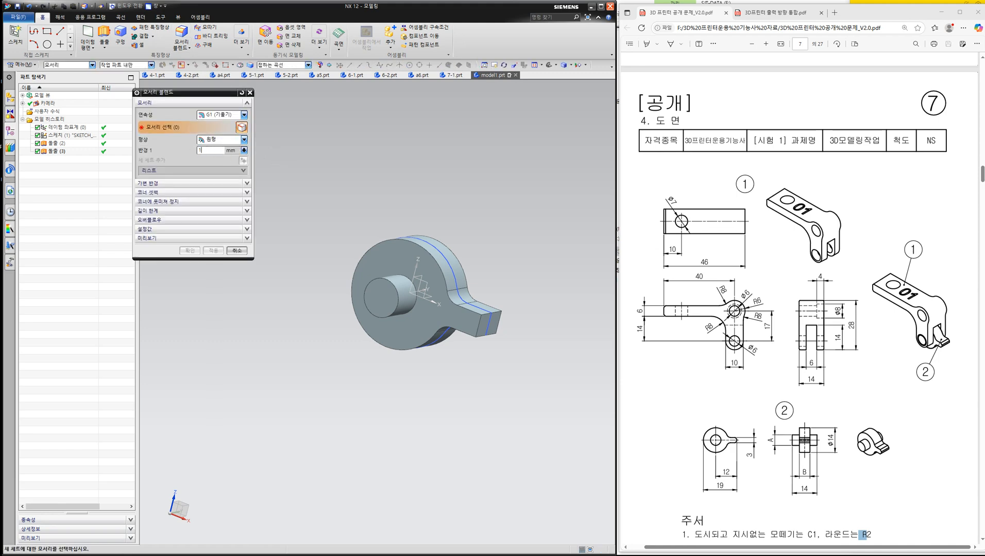
{"action": "scroll", "coordinate": [451, 296], "scroll_direction": "down", "scroll_amount": 4}
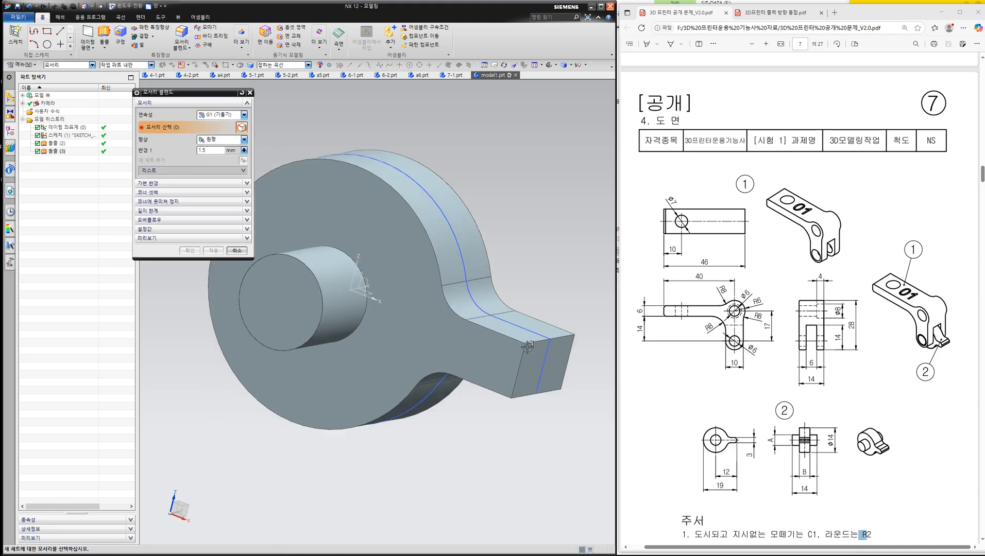
{"action": "left_click", "coordinate": [533, 342]}
{"action": "middle_click_drag", "start_coordinate": [467, 347], "coordinate": [468, 305]}
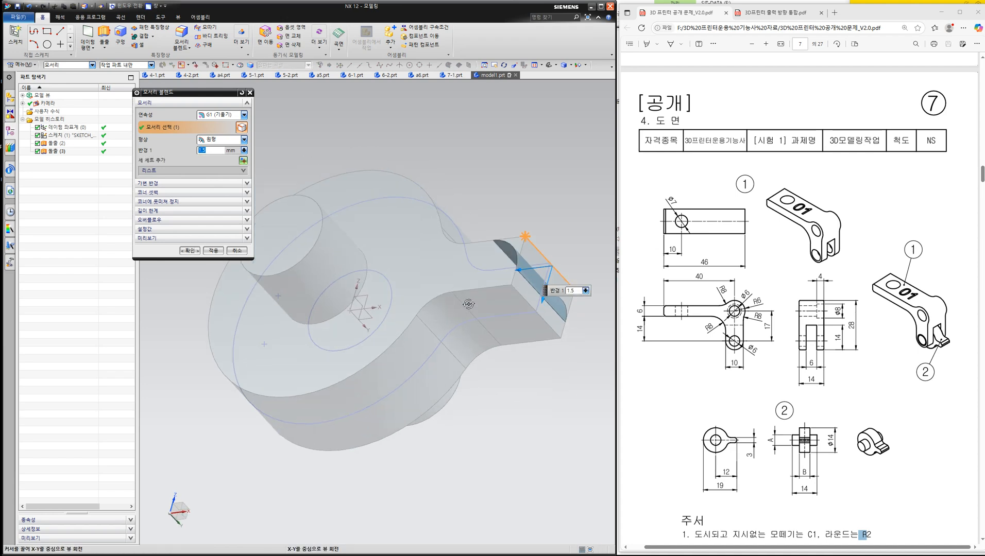
{"action": "left_click", "coordinate": [521, 295]}
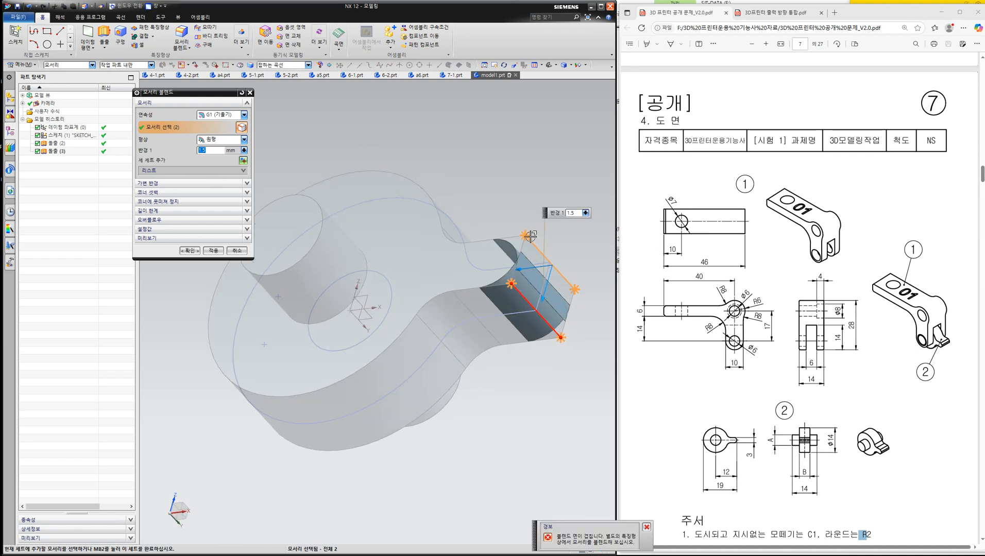
{"action": "middle_click_drag", "start_coordinate": [505, 405], "coordinate": [536, 444]}
{"action": "middle_click_drag", "start_coordinate": [572, 391], "coordinate": [562, 346]}
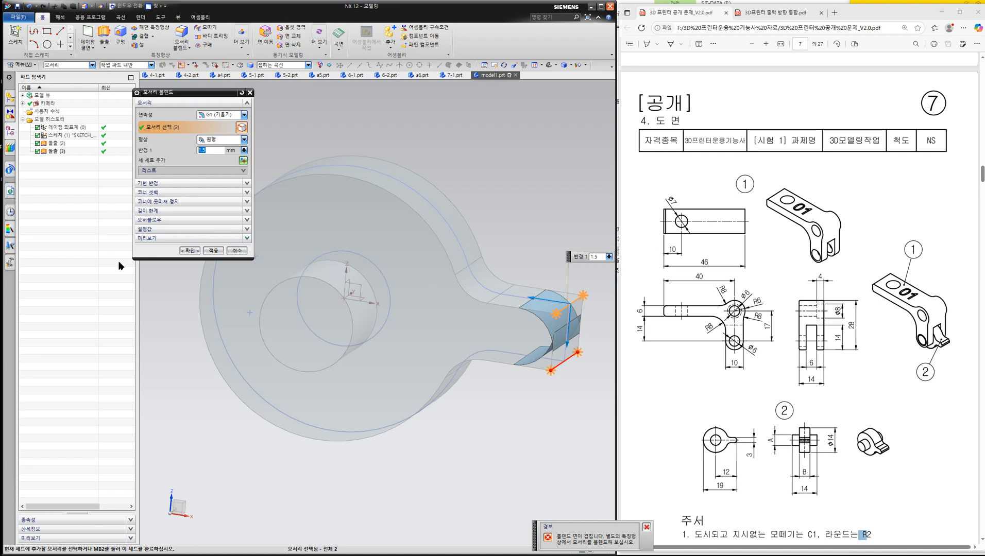
{"action": "left_click", "coordinate": [190, 251]}
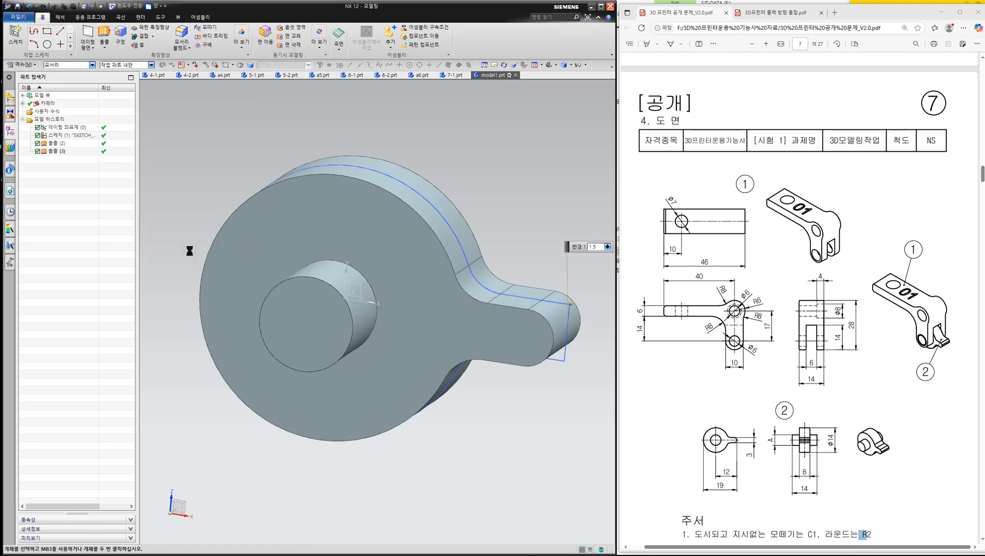
- Save the finished cam part under the new name 7-2 on drive F
{"action": "middle_click_drag", "start_coordinate": [333, 226], "coordinate": [236, 327]}
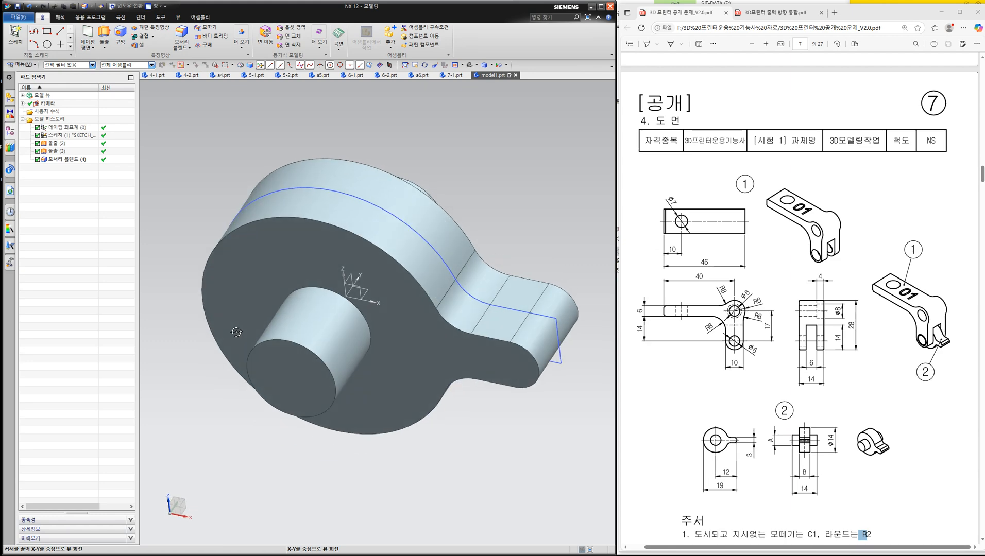
{"action": "left_click", "coordinate": [18, 18]}
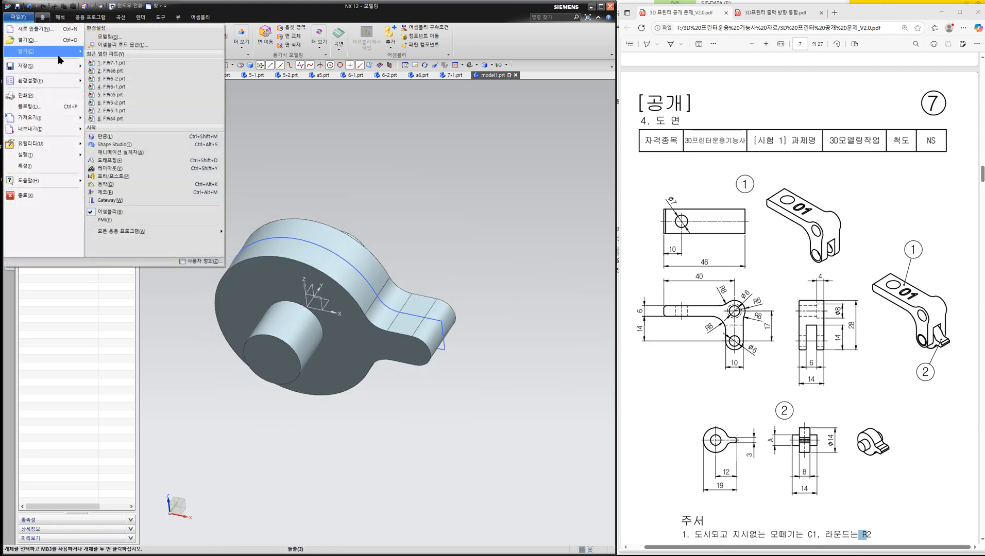
{"action": "mouse_move", "coordinate": [57, 72]}
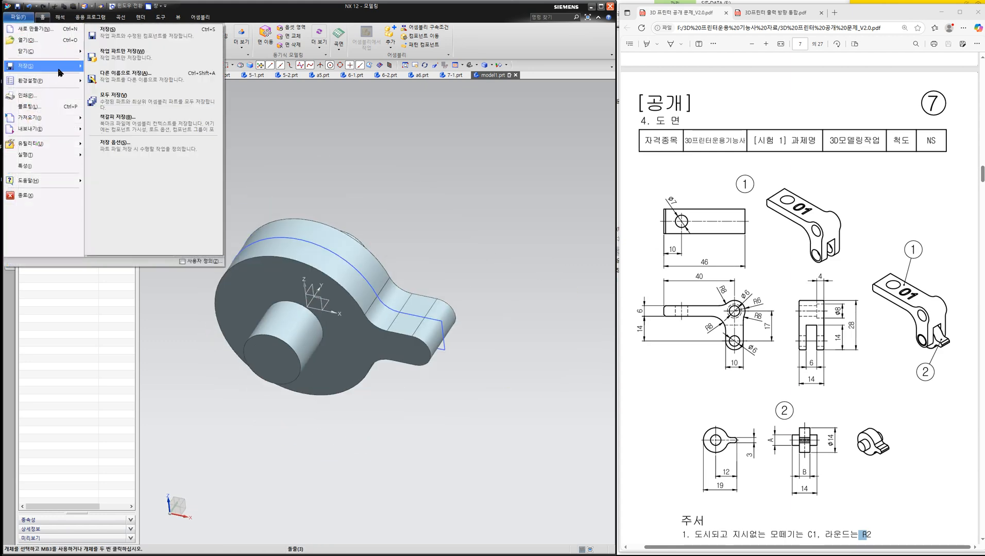
{"action": "left_click", "coordinate": [154, 77]}
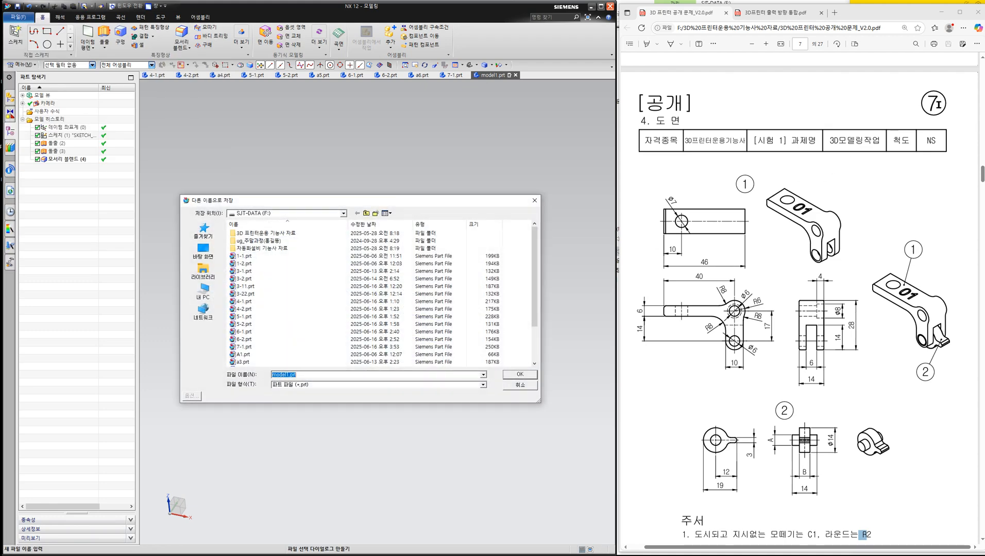
{"action": "type", "text": "7-2"}
{"action": "key", "text": "Return"}
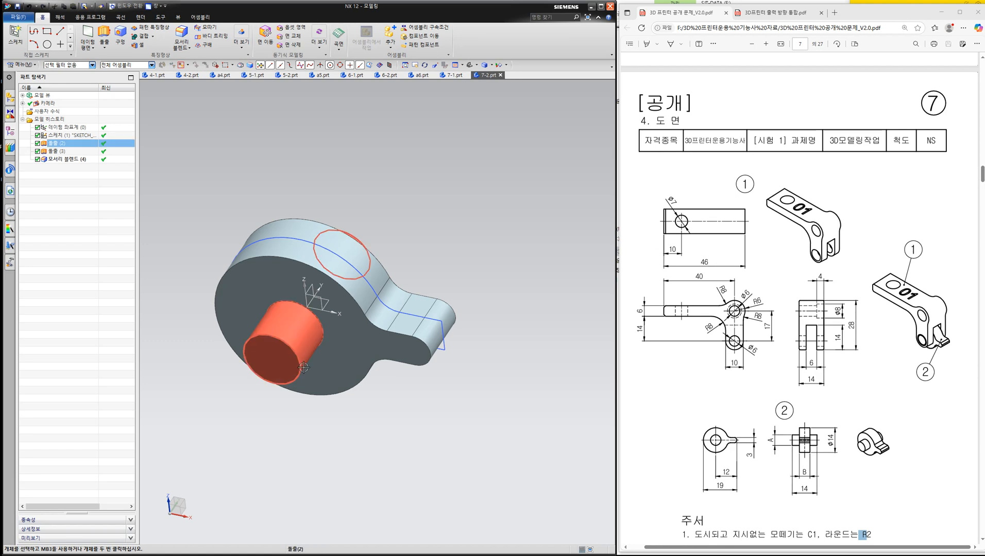
- Create a new file from the millimetre Assembly template
{"action": "middle_click_drag", "start_coordinate": [409, 230], "coordinate": [386, 255]}
{"action": "left_click", "coordinate": [18, 17]}
{"action": "left_click", "coordinate": [21, 30]}
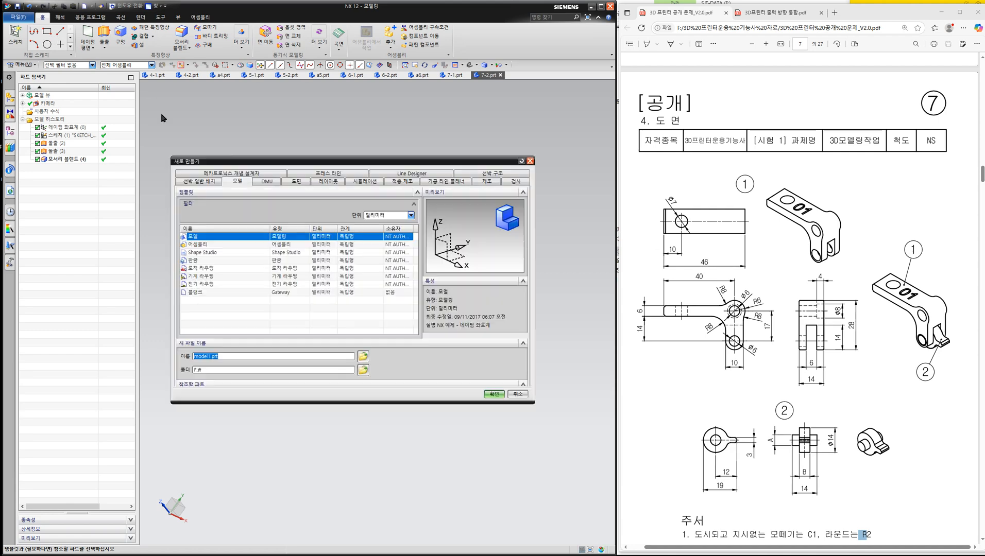
{"action": "left_click", "coordinate": [213, 245]}
{"action": "left_click", "coordinate": [488, 421]}
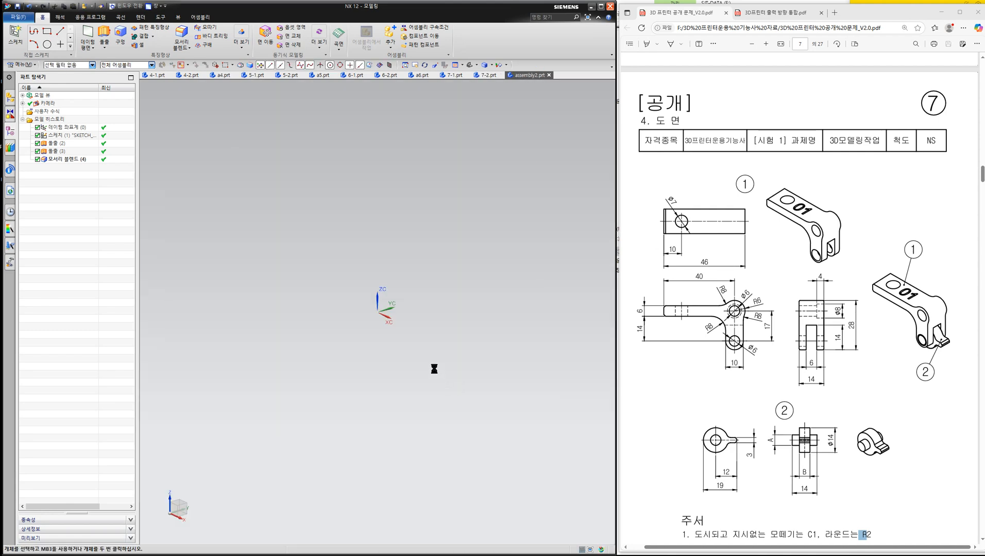
- Add the part 7-1.prt to the assembly as the first component at the absolute position
{"action": "left_click", "coordinate": [241, 141]}
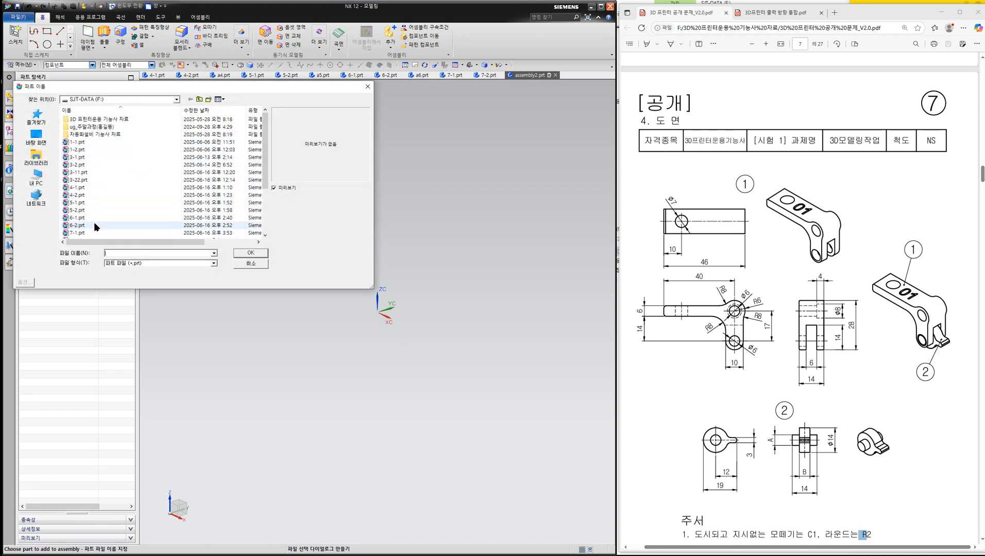
{"action": "left_click", "coordinate": [82, 233]}
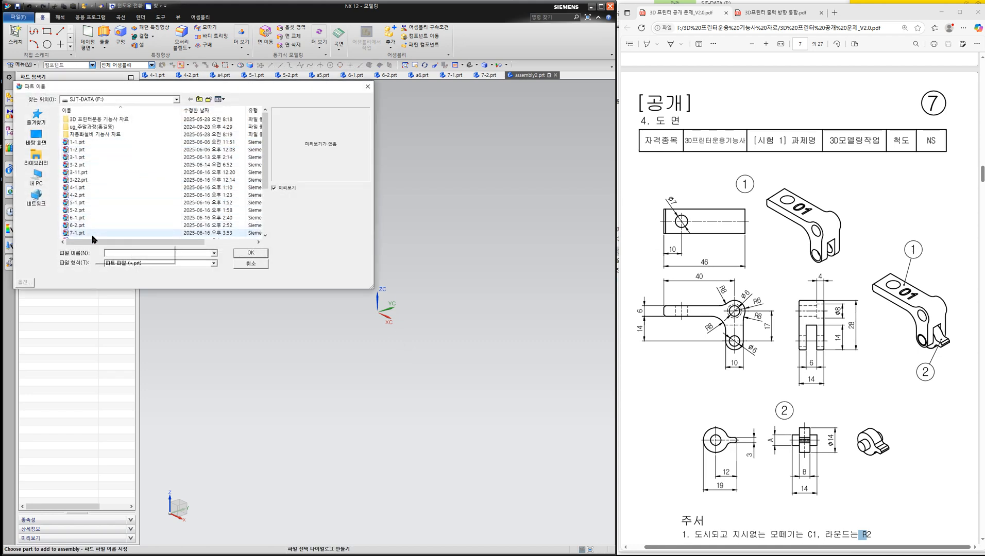
{"action": "left_click", "coordinate": [251, 253]}
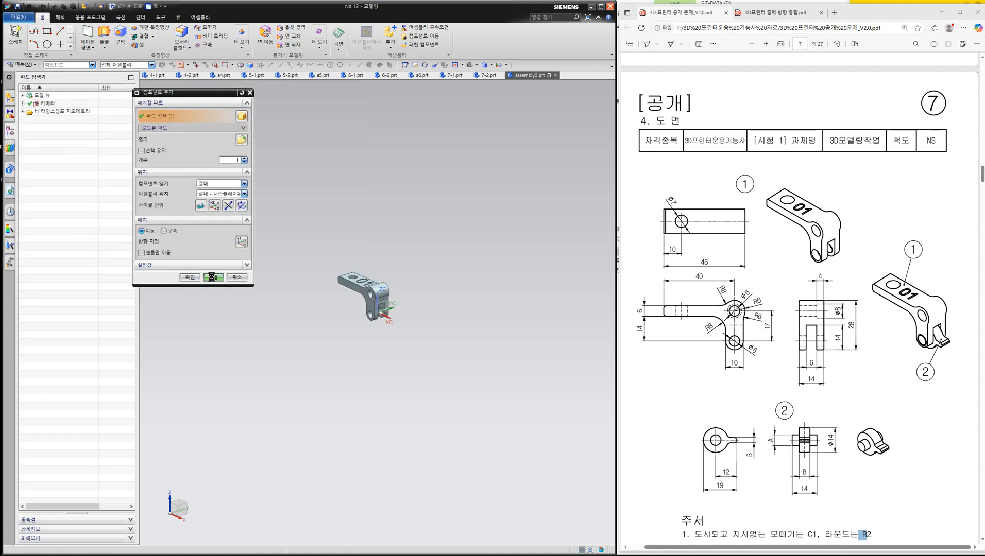
{"action": "left_click", "coordinate": [212, 277]}
{"action": "left_click", "coordinate": [266, 296]}
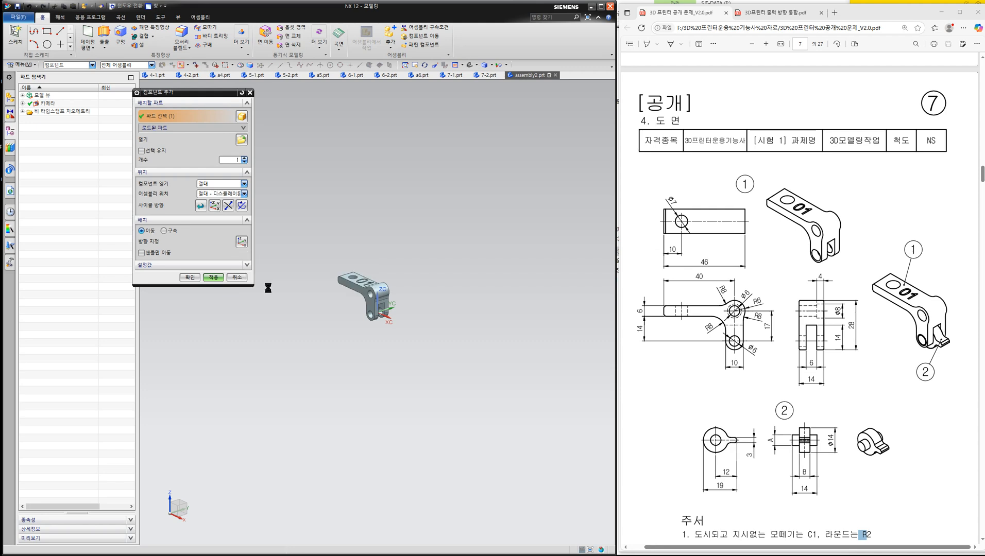
- Add the part 7-2.prt to the assembly at the absolute position and finish adding components
{"action": "left_click", "coordinate": [242, 140]}
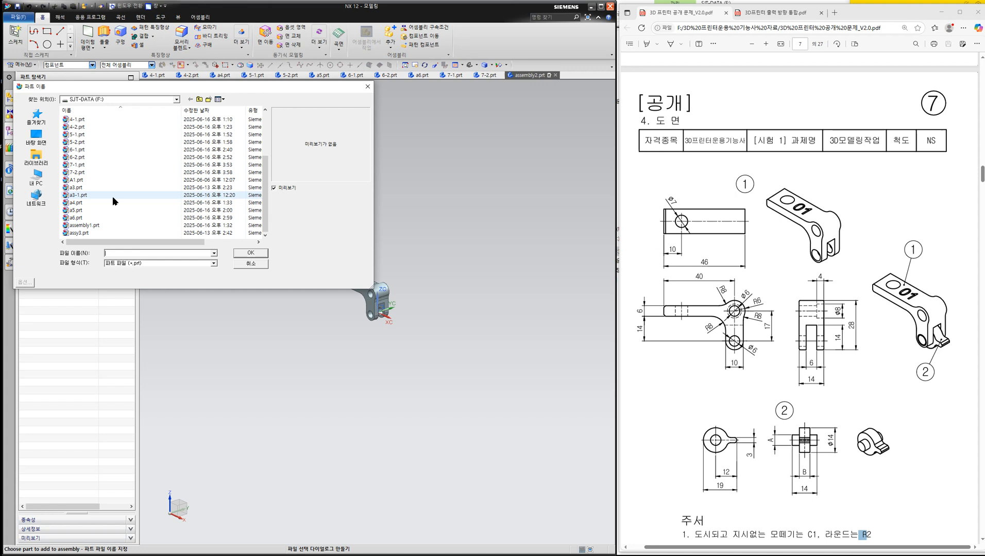
{"action": "left_click", "coordinate": [108, 171]}
{"action": "left_click", "coordinate": [249, 252]}
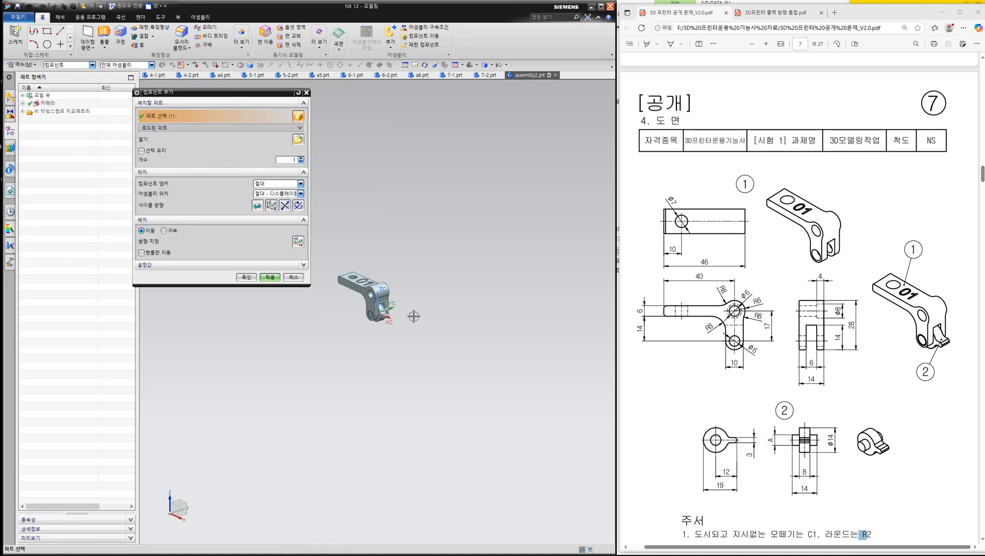
{"action": "left_click", "coordinate": [246, 278]}
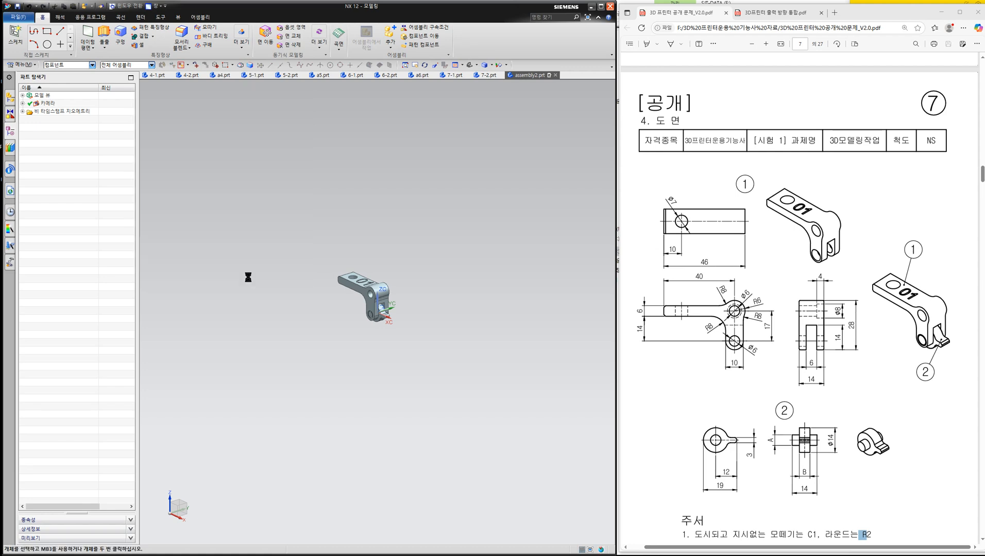
- Examine the clearance between the cam and the arm's slot and the shaft's fit in the hole from straight-on views
{"action": "scroll", "coordinate": [396, 299], "scroll_direction": "up", "scroll_amount": 5}
{"action": "scroll", "coordinate": [396, 299], "scroll_direction": "up", "scroll_amount": 2}
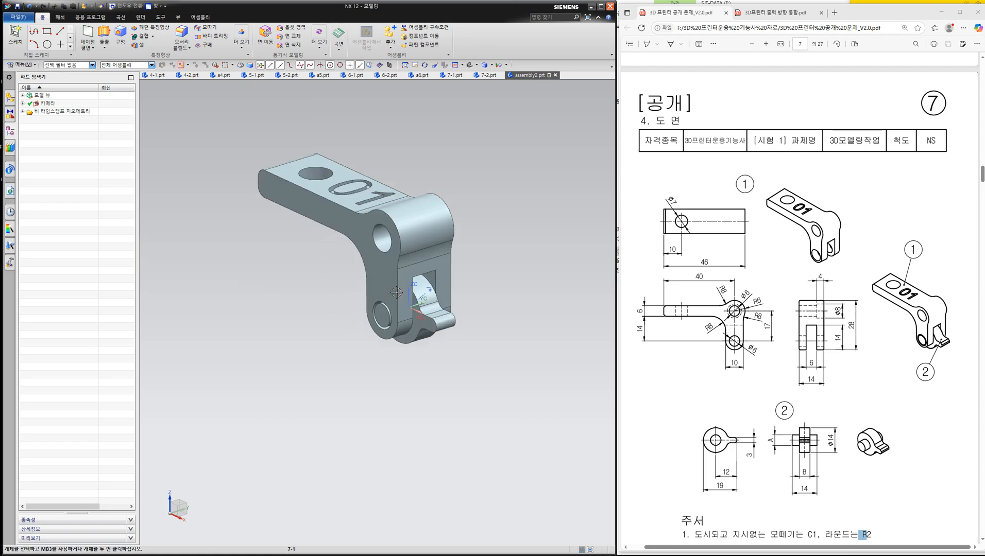
{"action": "middle_click_drag", "start_coordinate": [264, 297], "coordinate": [397, 268]}
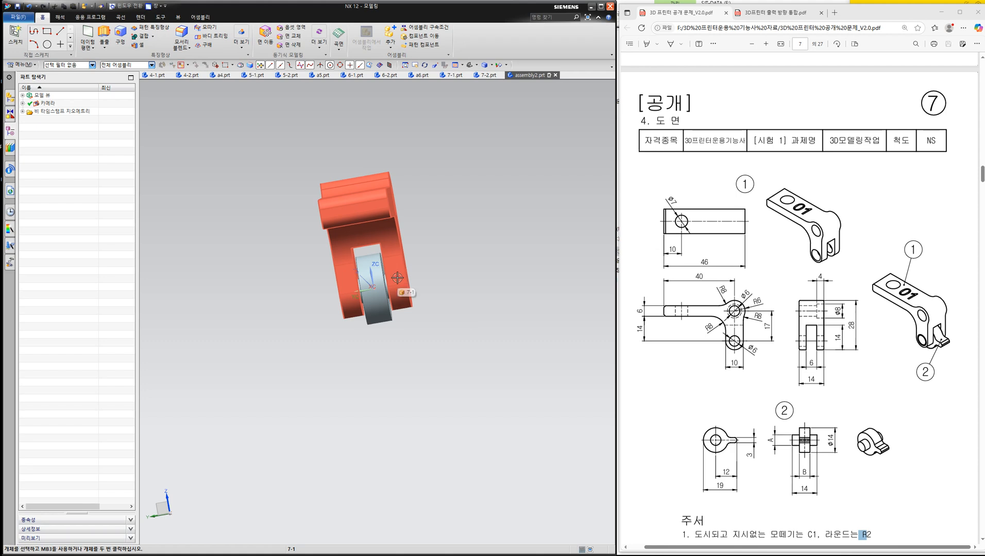
{"action": "mouse_move", "coordinate": [307, 281]}
{"action": "middle_mouse_down"}
{"action": "mouse_move", "coordinate": [292, 286]}
{"action": "mouse_move", "coordinate": [309, 284]}
{"action": "middle_mouse_up"}
{"action": "key", "text": "F8"}
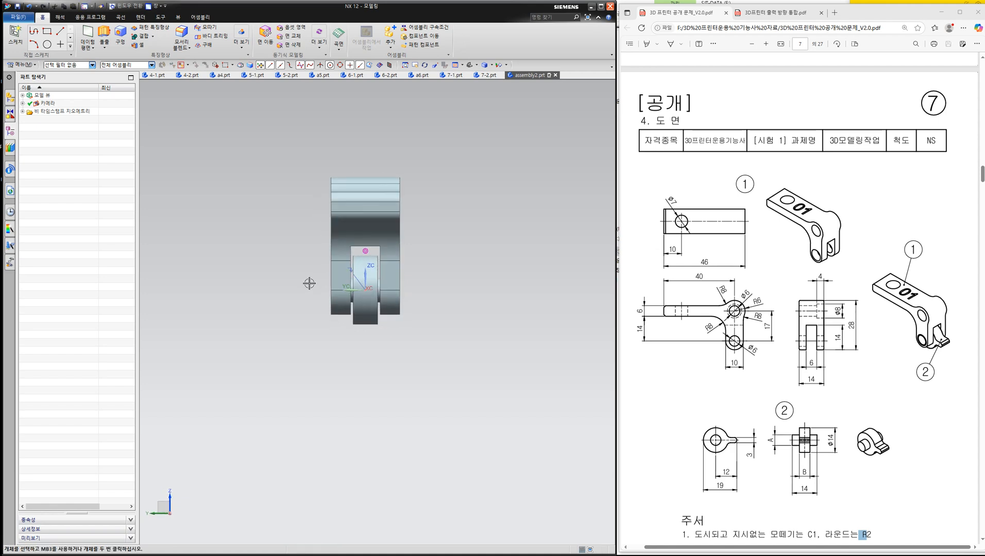
{"action": "scroll", "coordinate": [373, 282], "scroll_direction": "down", "scroll_amount": 5}
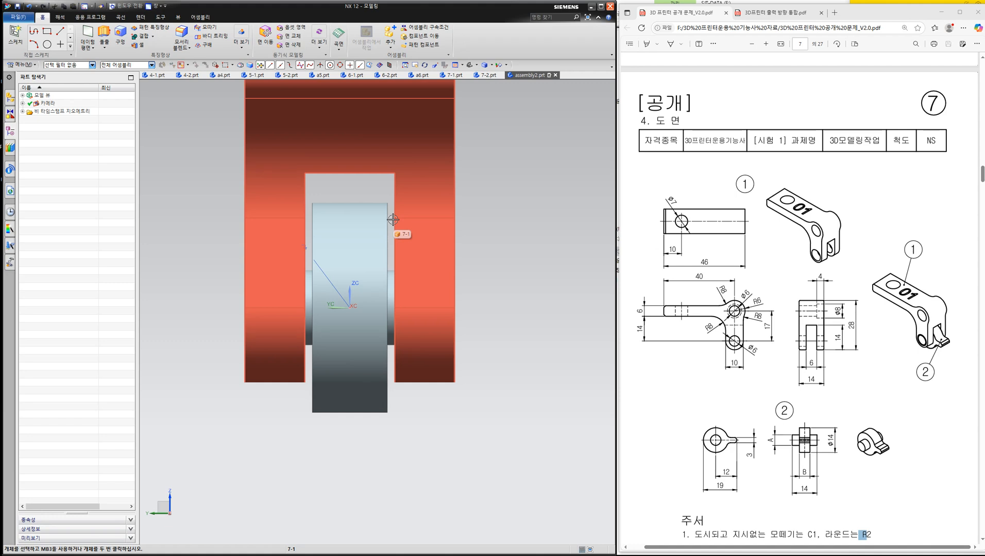
{"action": "middle_click_drag", "start_coordinate": [398, 231], "coordinate": [319, 247]}
{"action": "key", "text": "F8"}
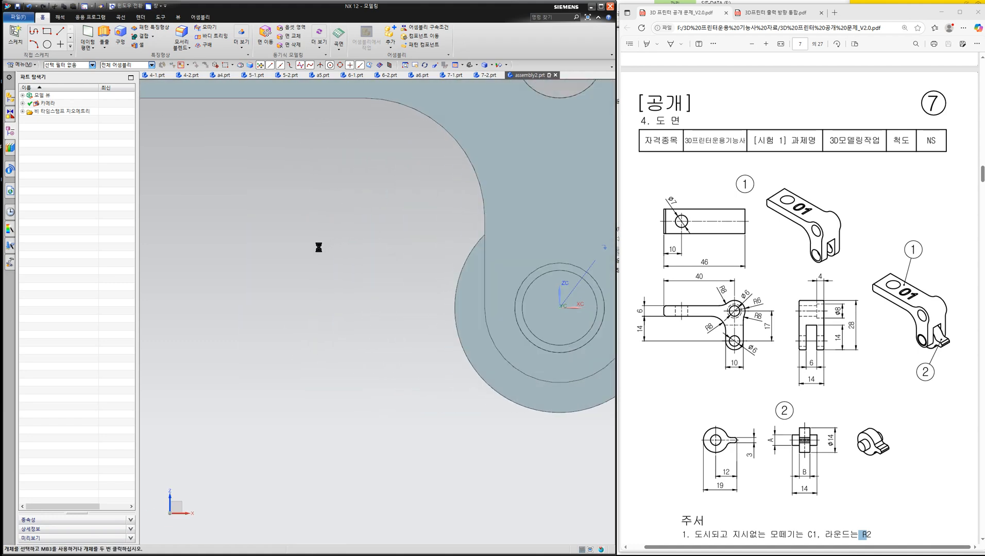
{"action": "middle_click_drag", "start_coordinate": [365, 286], "coordinate": [309, 307]}
{"action": "scroll", "coordinate": [347, 284], "scroll_direction": "down", "scroll_amount": 4}
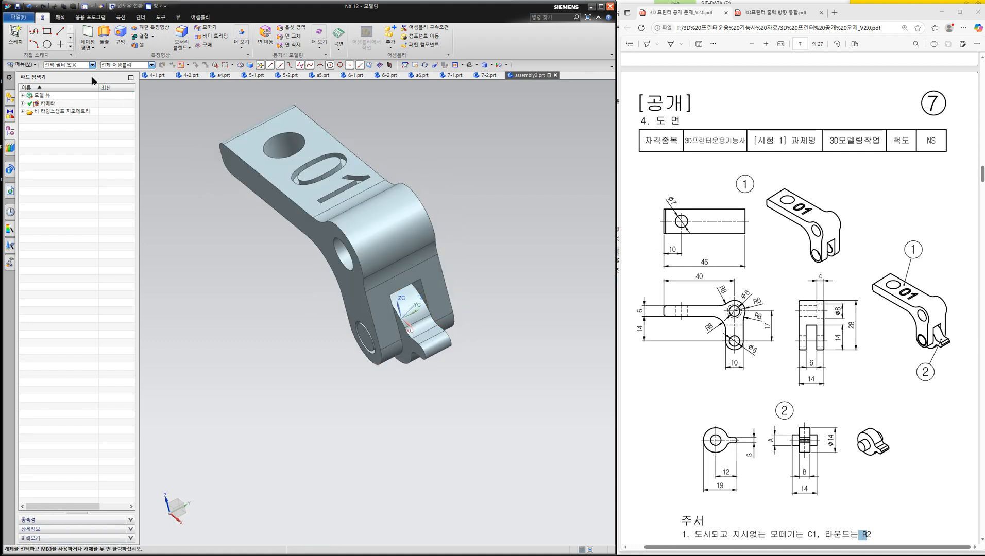
- Save the assembly under the new name a7 on the F: drive
{"action": "left_click", "coordinate": [17, 19]}
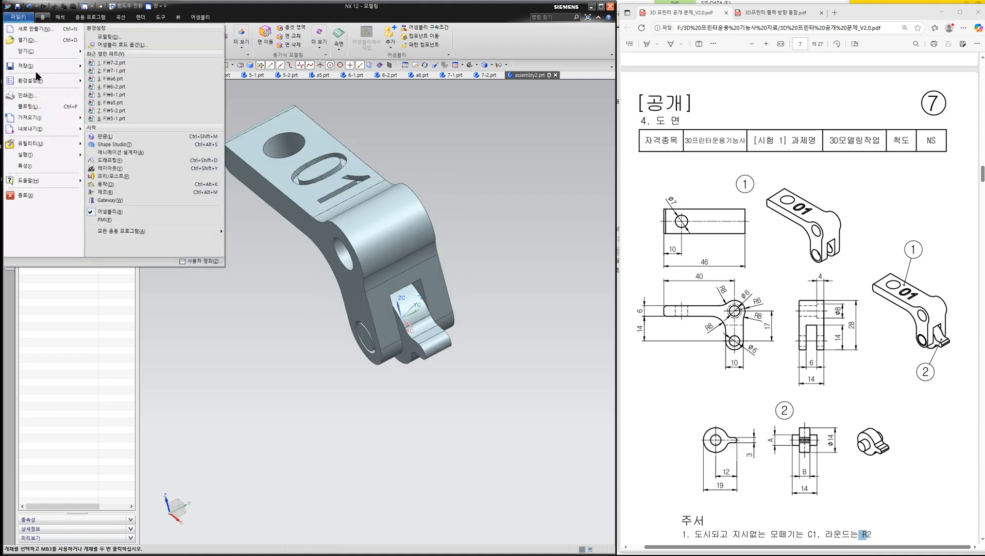
{"action": "mouse_move", "coordinate": [31, 66]}
{"action": "left_click", "coordinate": [111, 79]}
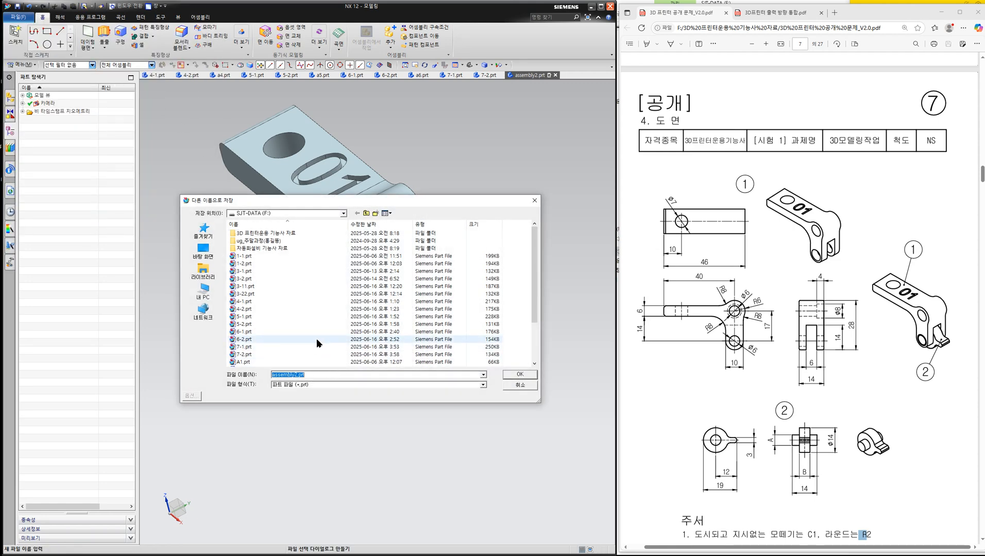
{"action": "type", "text": "a7"}
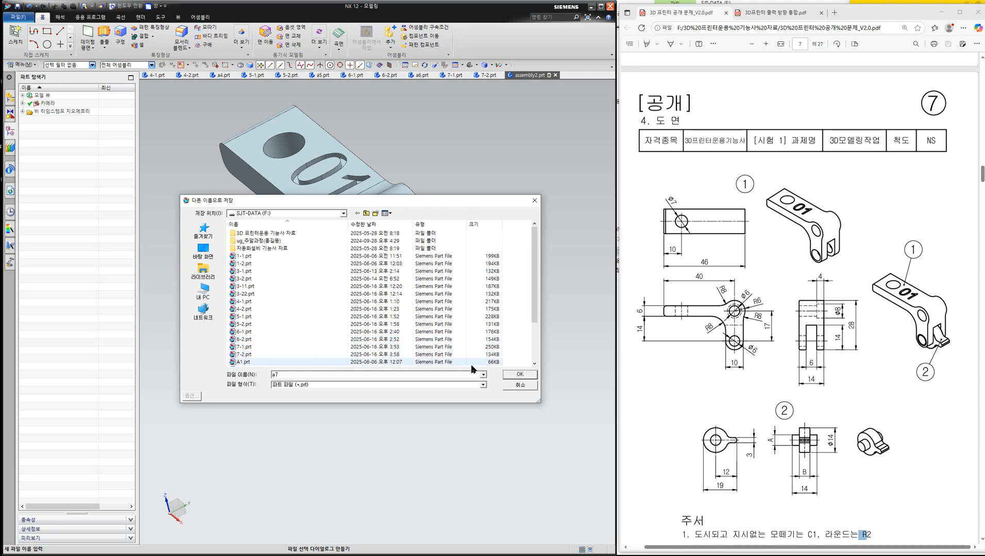
{"action": "left_click", "coordinate": [519, 377]}
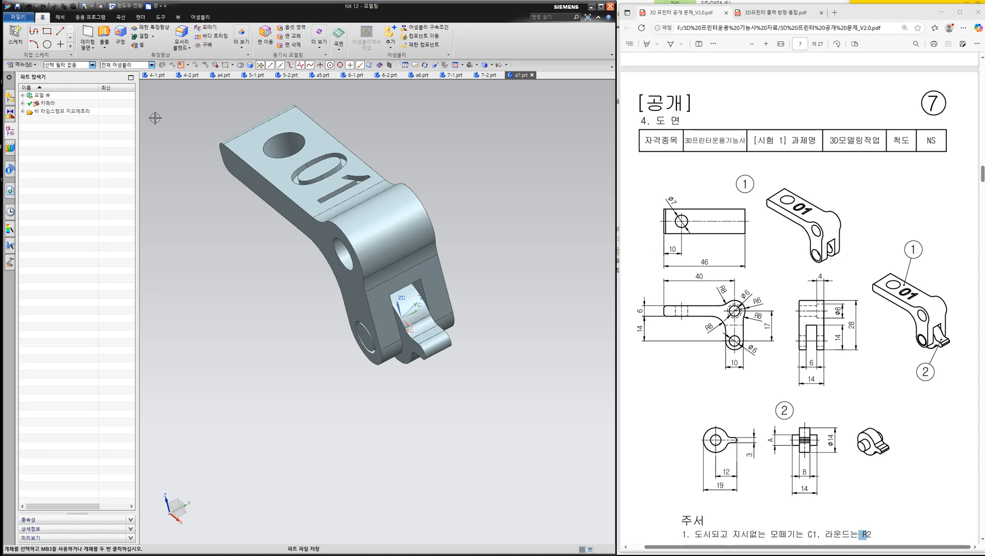
- Export the solid bodies of both the arm and the cam to the binary STL file a7.stl on the F: drive
{"action": "left_click", "coordinate": [18, 17]}
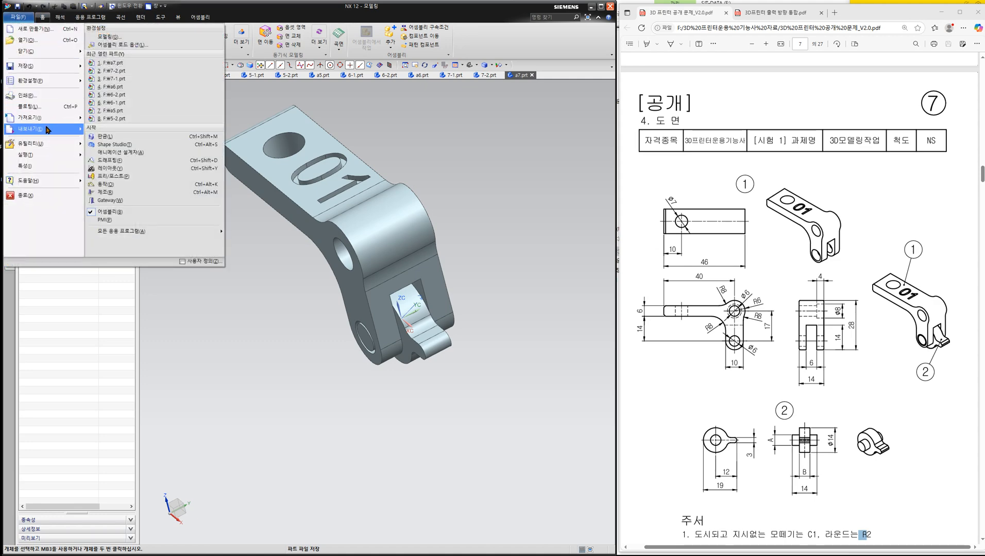
{"action": "mouse_move", "coordinate": [47, 129]}
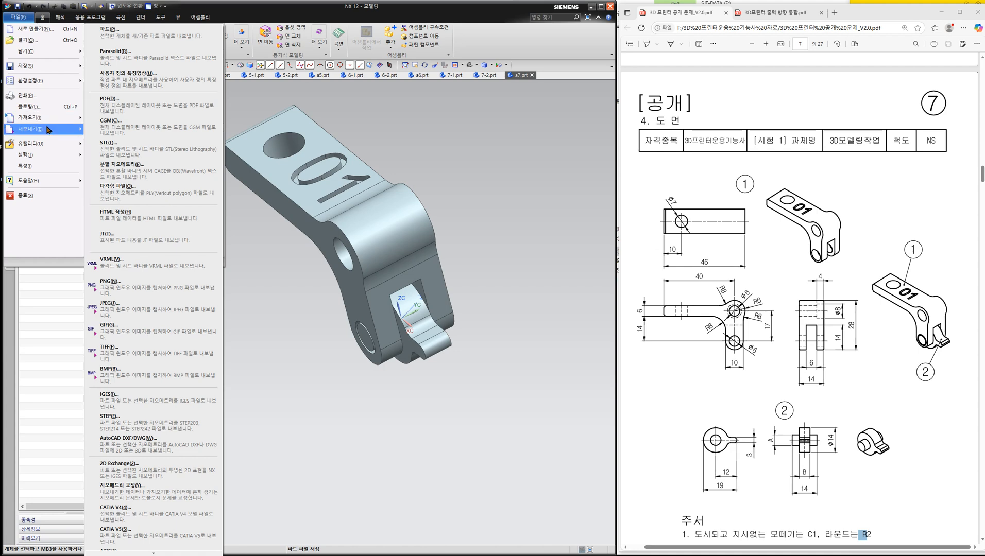
{"action": "left_click", "coordinate": [132, 153]}
{"action": "left_click", "coordinate": [244, 152]}
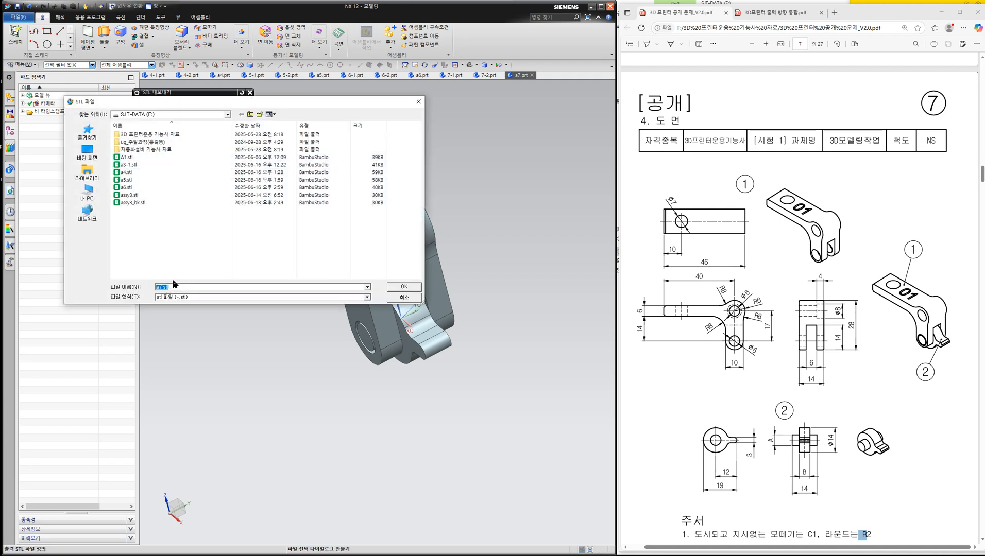
{"action": "left_click", "coordinate": [393, 288]}
{"action": "left_click", "coordinate": [319, 138]}
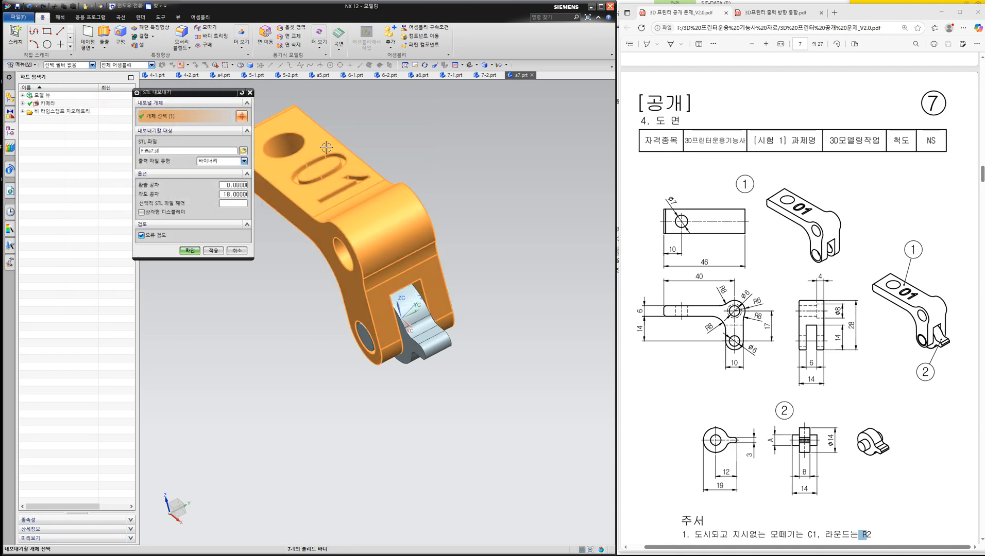
{"action": "left_click", "coordinate": [427, 337]}
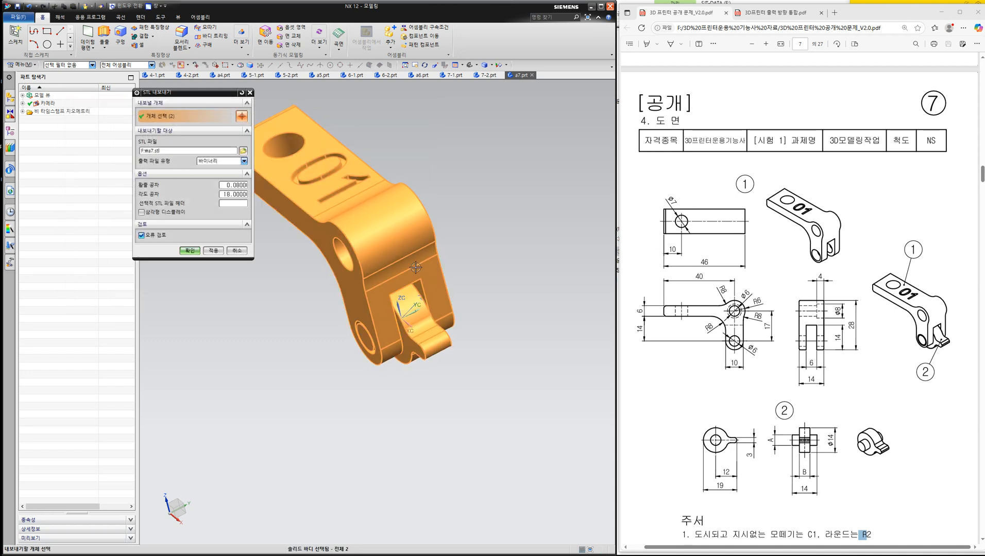
{"action": "left_click", "coordinate": [189, 251]}
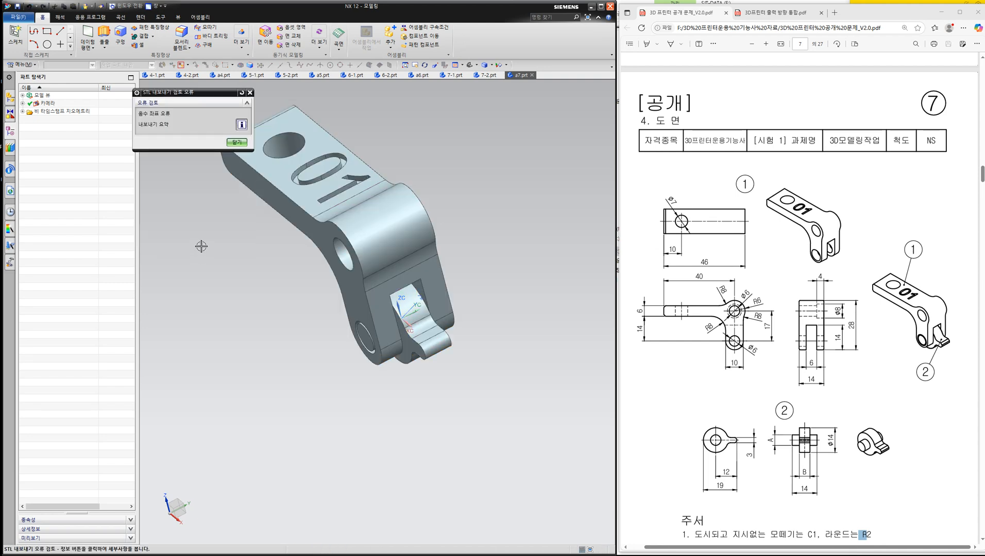
{"action": "left_click", "coordinate": [239, 143]}
- Export the displayed assembly as the AP214 STEP file a7.stp on the F: drive
{"action": "left_click", "coordinate": [12, 19]}
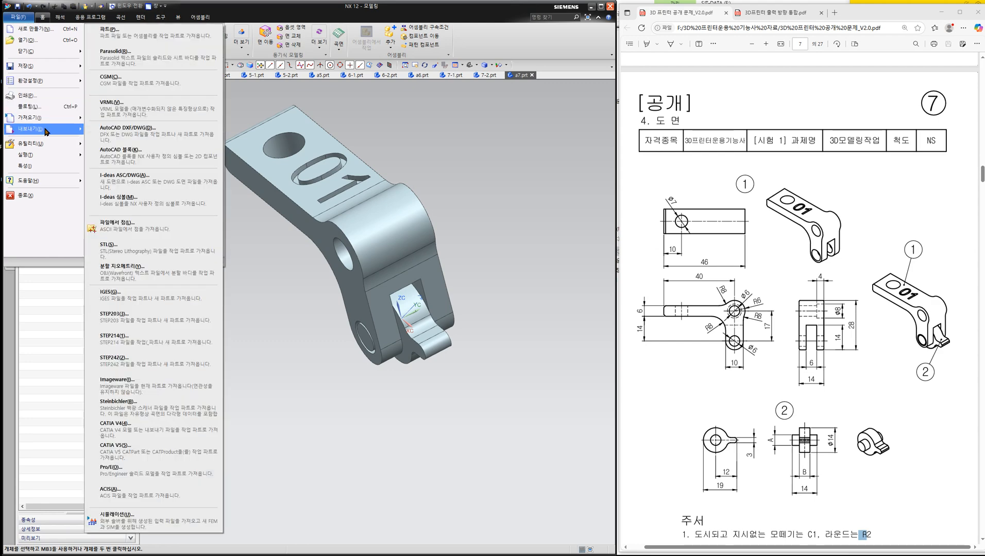
{"action": "mouse_move", "coordinate": [49, 128]}
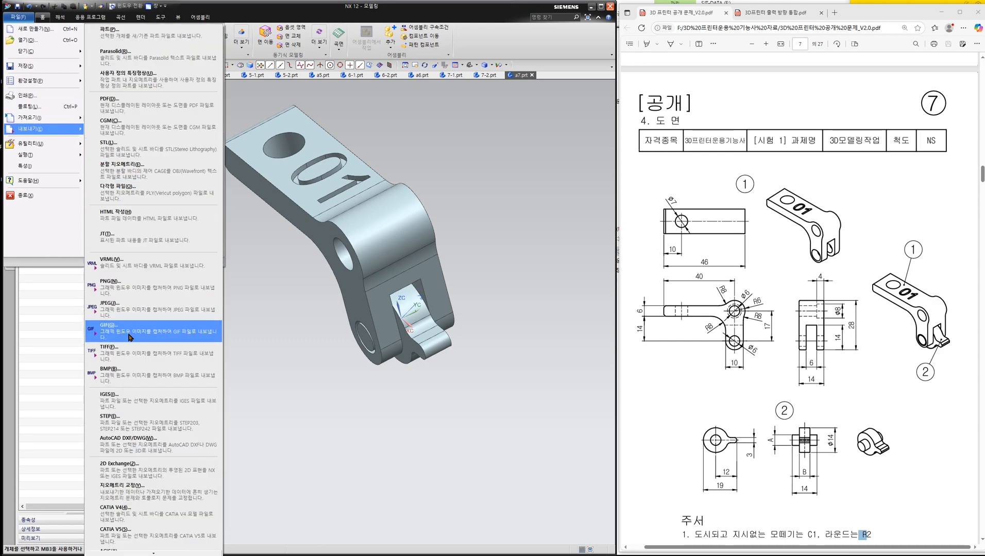
{"action": "left_click", "coordinate": [135, 423]}
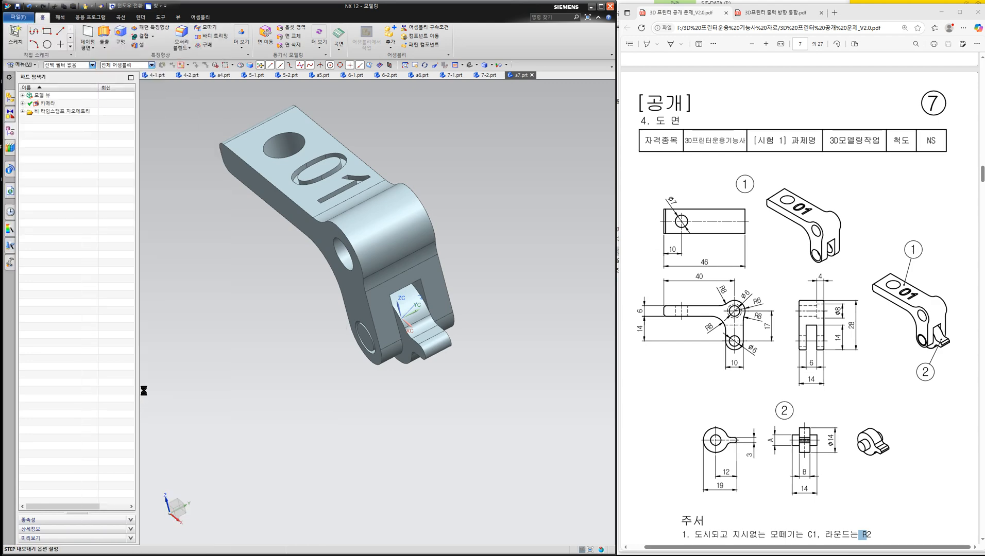
{"action": "left_click", "coordinate": [239, 179]}
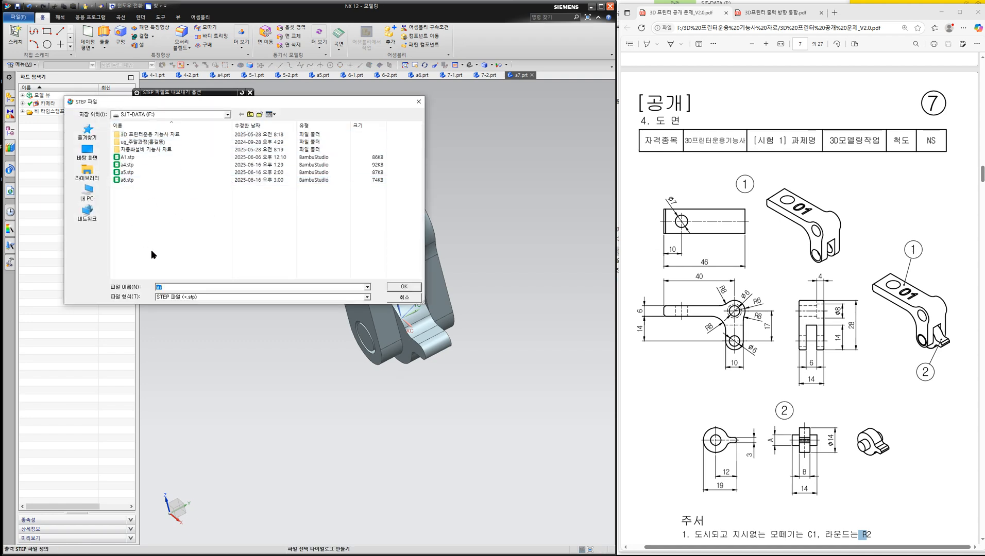
{"action": "left_click", "coordinate": [398, 287]}
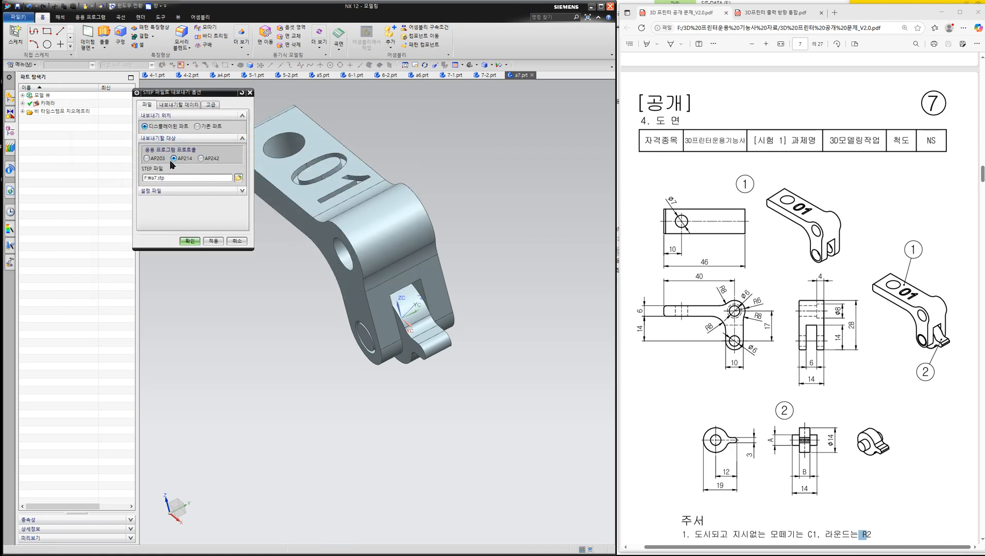
{"action": "left_click", "coordinate": [194, 242]}
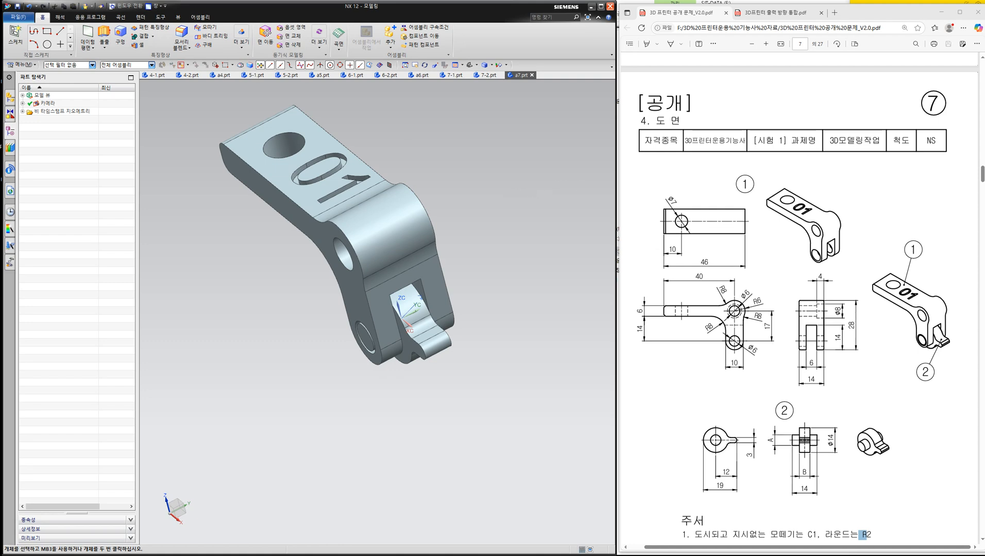
- Examine the arm's side faces, comparing the plain hole side with the counterbored hole on the opposite side
{"action": "left_click", "coordinate": [983, 115]}
{"action": "mouse_move", "coordinate": [258, 174]}
{"action": "left_mouse_down"}
{"action": "mouse_move", "coordinate": [254, 189]}
{"action": "mouse_move", "coordinate": [297, 234]}
{"action": "mouse_move", "coordinate": [326, 237]}
{"action": "mouse_move", "coordinate": [323, 246]}
{"action": "left_mouse_up"}
{"action": "left_click_drag", "start_coordinate": [354, 282], "coordinate": [359, 321]}
{"action": "left_click", "coordinate": [983, 169]}
{"action": "middle_click_drag", "start_coordinate": [509, 210], "coordinate": [441, 248]}
{"action": "mouse_move", "coordinate": [256, 216]}
{"action": "left_mouse_down"}
{"action": "mouse_move", "coordinate": [229, 219]}
{"action": "mouse_move", "coordinate": [250, 256]}
{"action": "mouse_move", "coordinate": [253, 220]}
{"action": "left_mouse_up"}
{"action": "left_click_drag", "start_coordinate": [294, 194], "coordinate": [280, 237]}
{"action": "left_click_drag", "start_coordinate": [323, 179], "coordinate": [319, 208]}
{"action": "left_click_drag", "start_coordinate": [359, 155], "coordinate": [358, 177]}
{"action": "left_click_drag", "start_coordinate": [382, 138], "coordinate": [380, 156]}
{"action": "left_click_drag", "start_coordinate": [240, 216], "coordinate": [252, 227]}
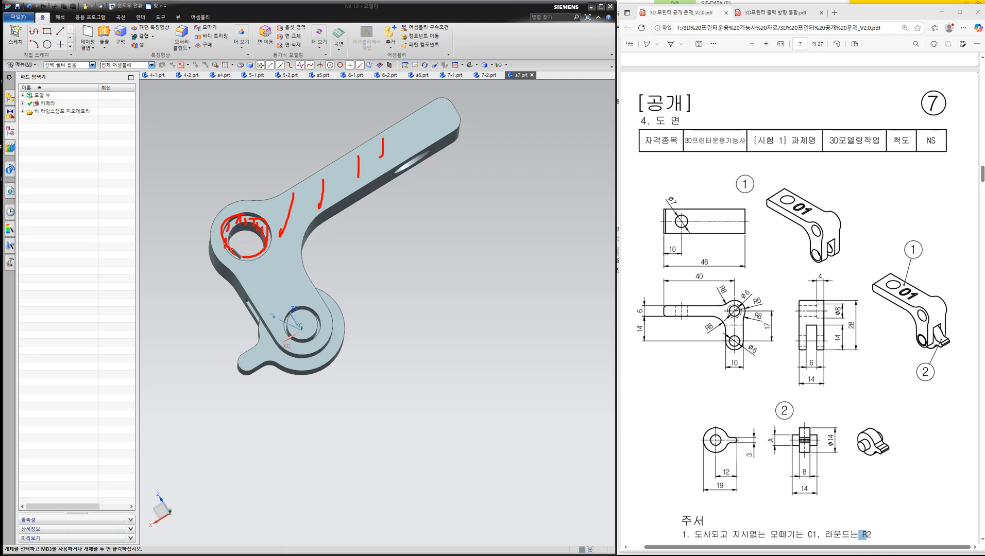
{"action": "mouse_move", "coordinate": [243, 235]}
{"action": "left_mouse_down"}
{"action": "mouse_move", "coordinate": [238, 264]}
{"action": "mouse_move", "coordinate": [272, 250]}
{"action": "mouse_move", "coordinate": [255, 215]}
{"action": "mouse_move", "coordinate": [234, 239]}
{"action": "left_mouse_up"}
{"action": "left_click", "coordinate": [974, 169]}
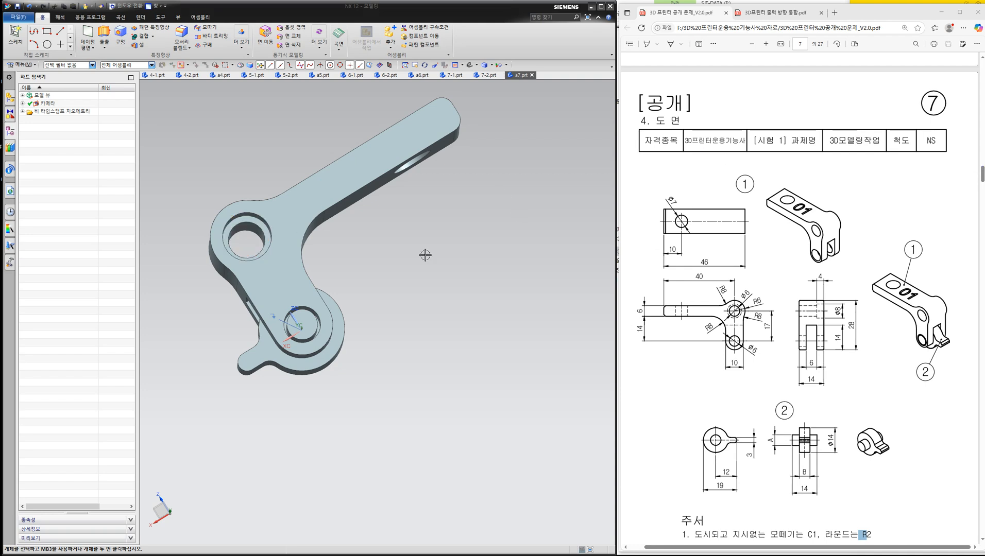
- Examine the assembly from both sides and lying on its side with the counterbored hole facing up
{"action": "middle_click_drag", "start_coordinate": [396, 253], "coordinate": [507, 193]}
{"action": "scroll", "coordinate": [507, 191], "scroll_direction": "up", "scroll_amount": 1}
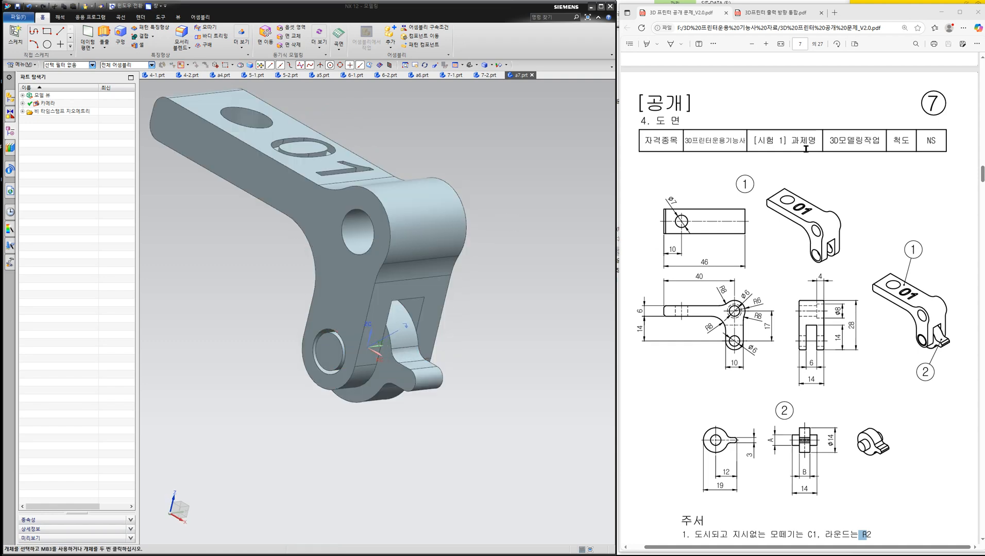
{"action": "mouse_move", "coordinate": [307, 209]}
{"action": "left_mouse_down"}
{"action": "mouse_move", "coordinate": [301, 227]}
{"action": "mouse_move", "coordinate": [325, 251]}
{"action": "left_mouse_up"}
{"action": "left_click", "coordinate": [974, 169]}
{"action": "middle_click_drag", "start_coordinate": [547, 235], "coordinate": [446, 248]}
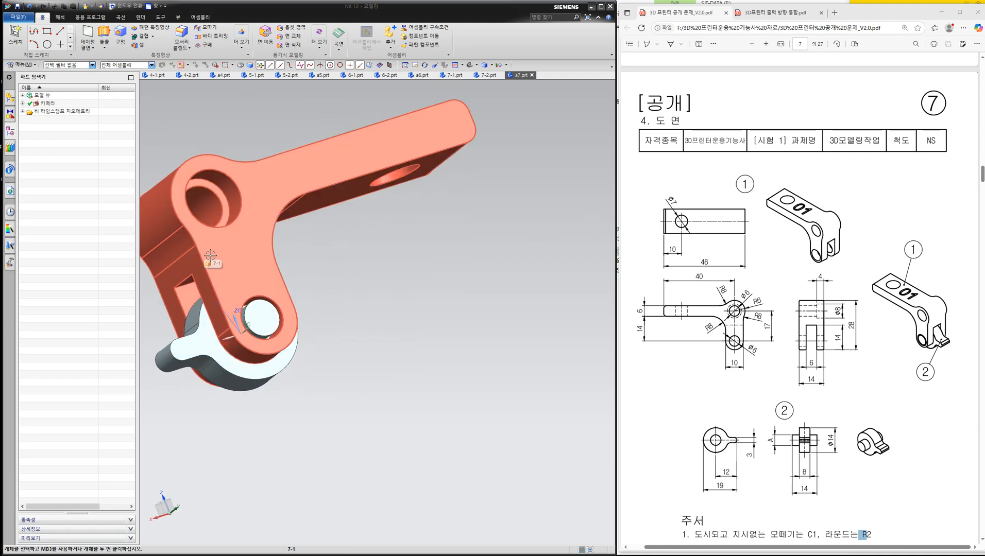
{"action": "middle_click_drag", "start_coordinate": [268, 237], "coordinate": [430, 248]}
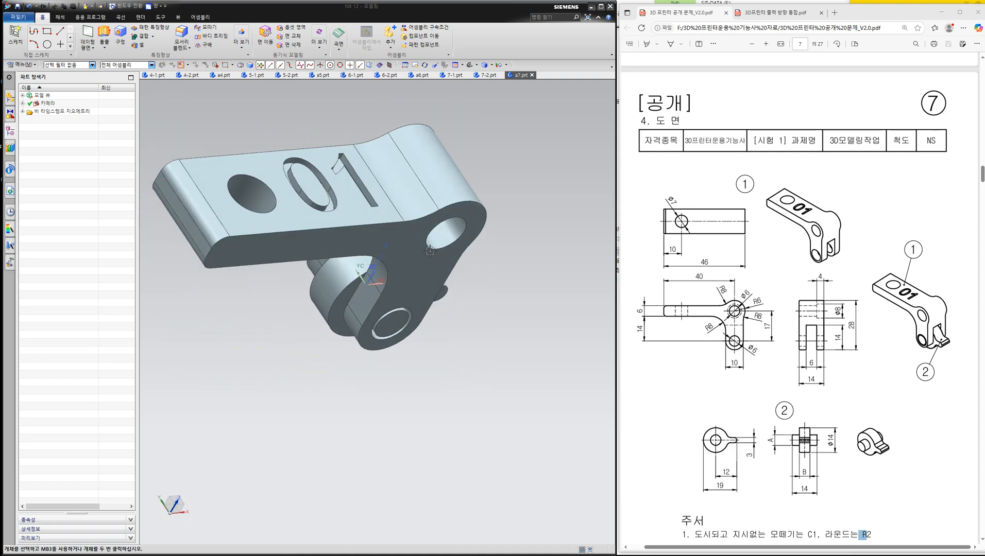
{"action": "middle_click_drag", "start_coordinate": [418, 233], "coordinate": [302, 321]}
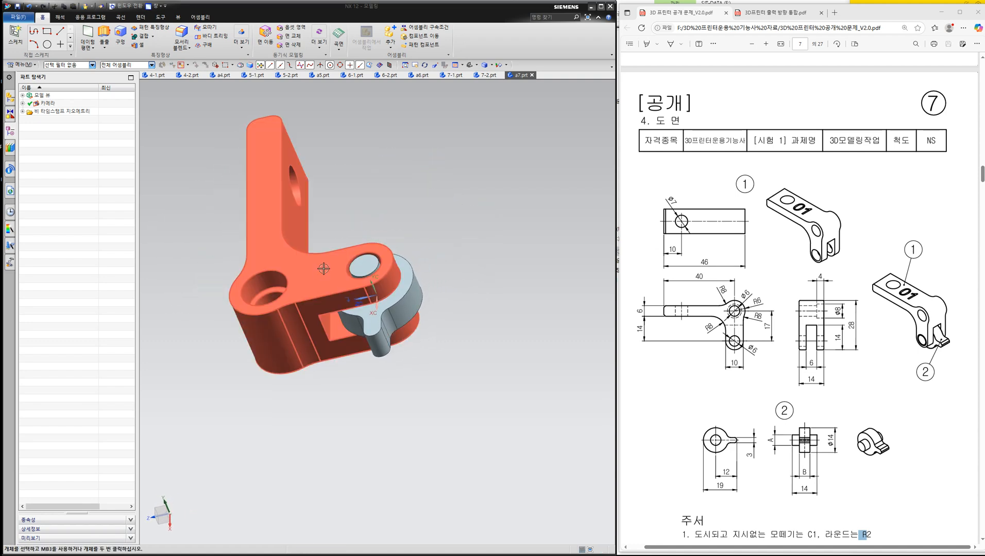
{"action": "middle_click_drag", "start_coordinate": [323, 269], "coordinate": [334, 279]}
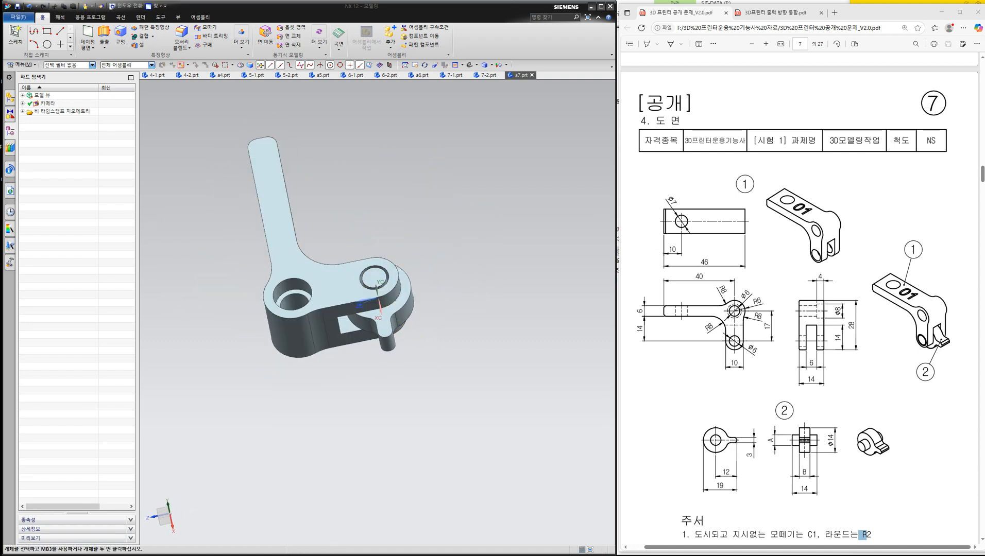